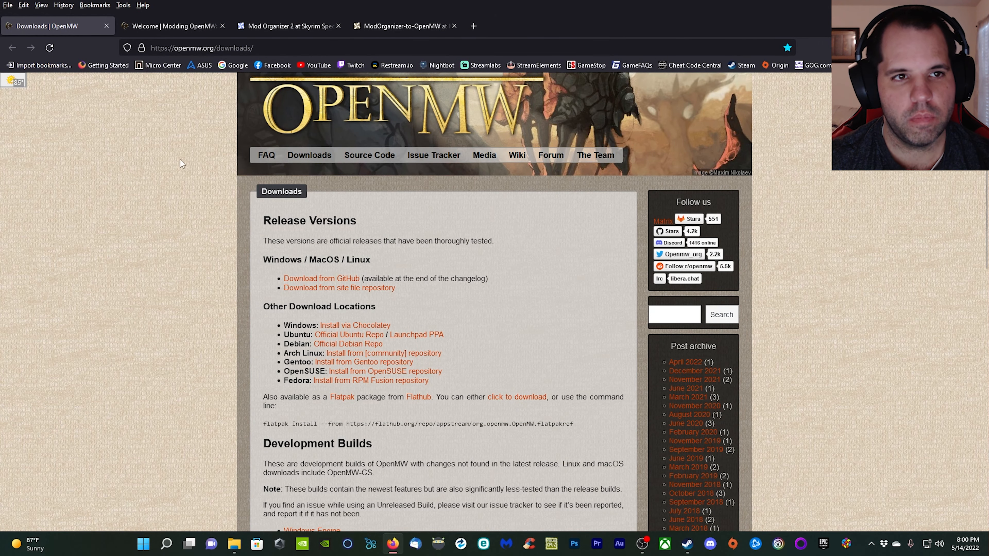
Open the GitHub release page for OpenMW 0.47.0 and examine its downloadable assets.
{"action": "left_click", "coordinate": [322, 279]}
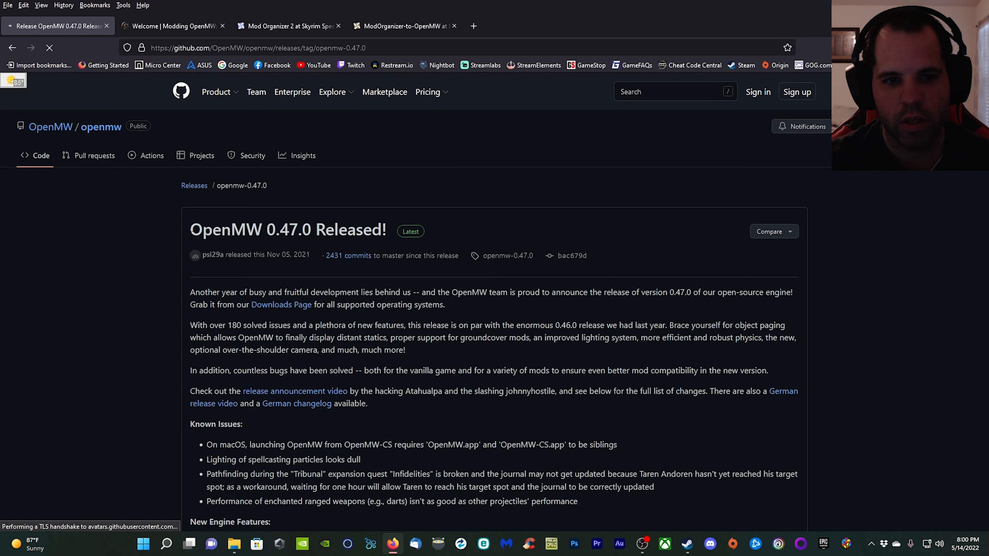
{"action": "scroll", "coordinate": [581, 232], "scroll_direction": "down", "scroll_amount": 20}
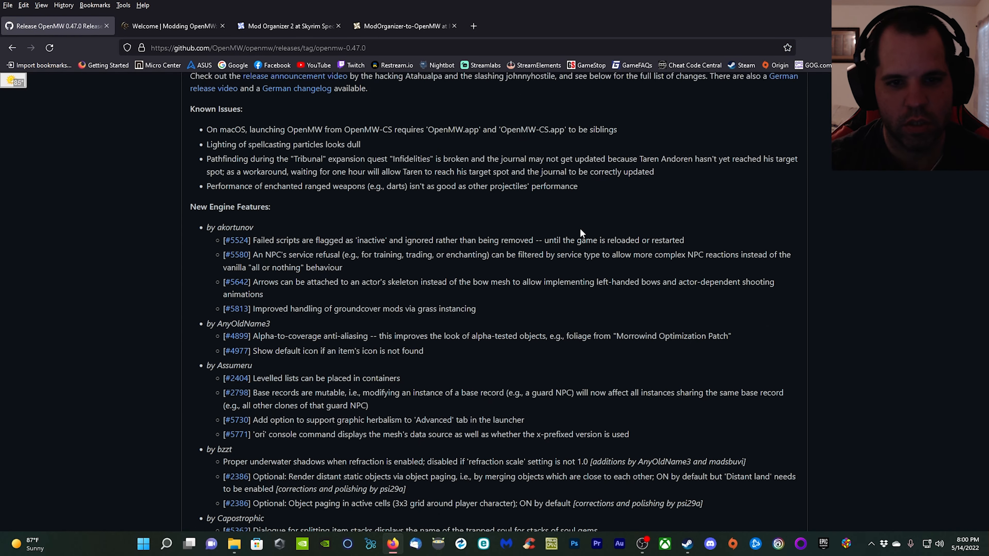
{"action": "scroll", "coordinate": [571, 244], "scroll_direction": "down", "scroll_amount": 20}
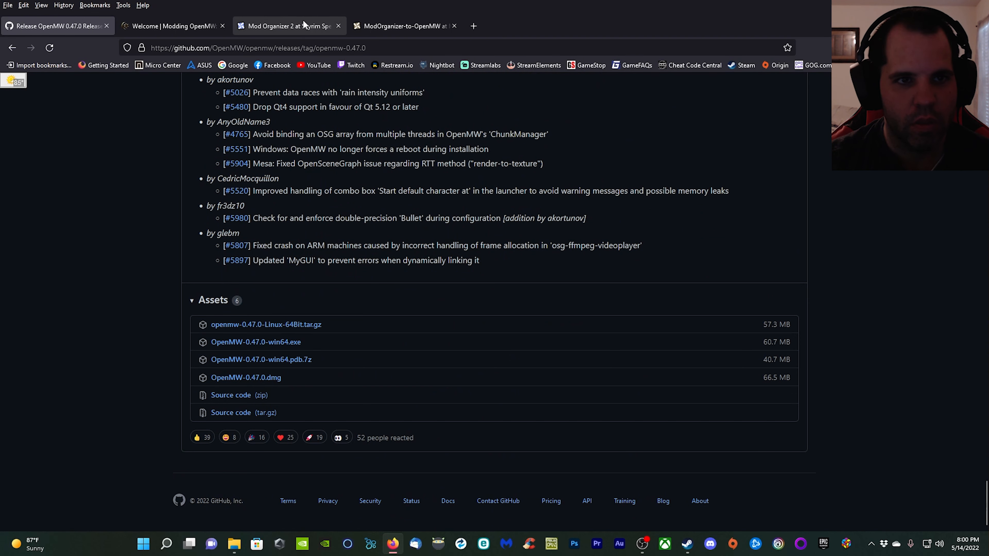
Switch to the Mod Organizer 2 page on Nexus Mods and examine its main files.
{"action": "left_click", "coordinate": [297, 26]}
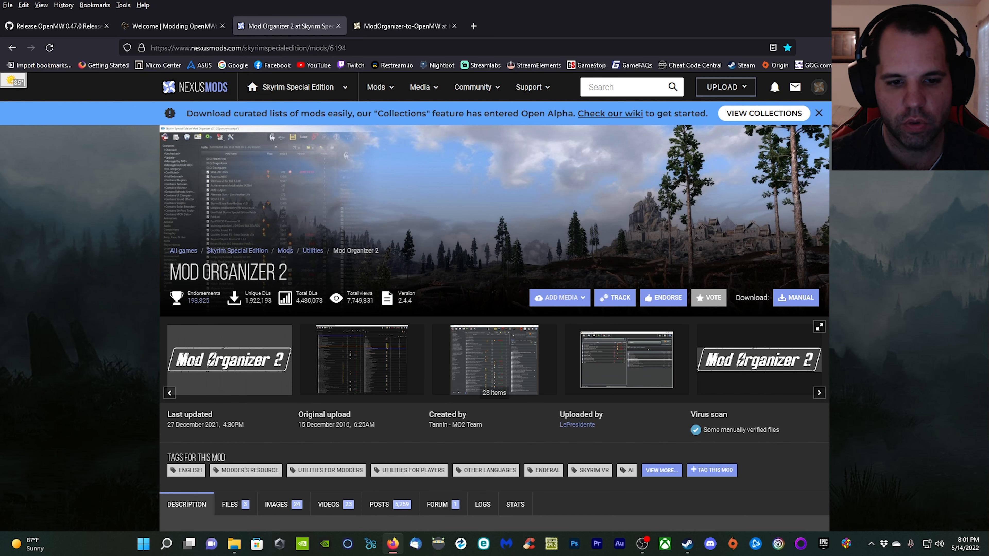
{"action": "scroll", "coordinate": [292, 348], "scroll_direction": "down", "scroll_amount": 9}
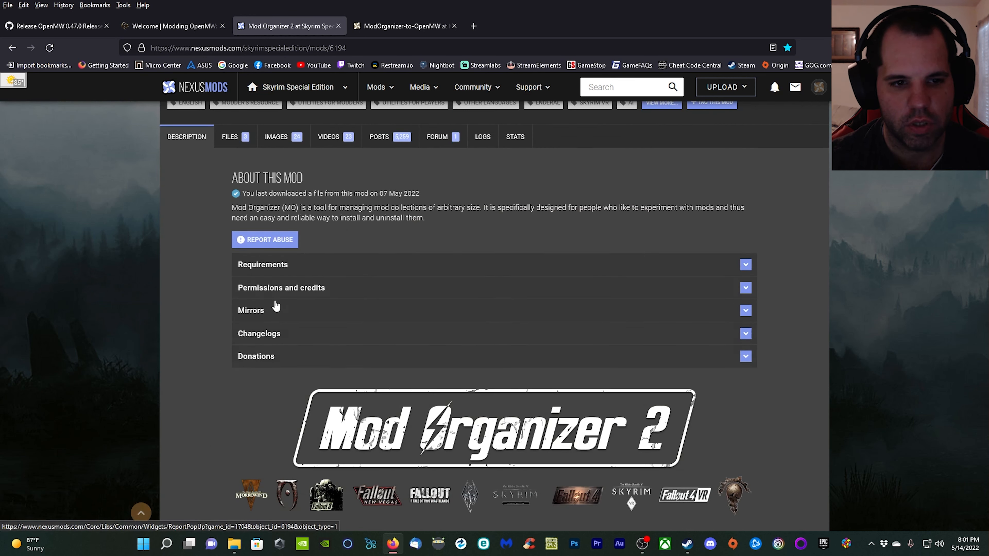
{"action": "left_click", "coordinate": [232, 135]}
{"action": "scroll", "coordinate": [364, 297], "scroll_direction": "down", "scroll_amount": 4}
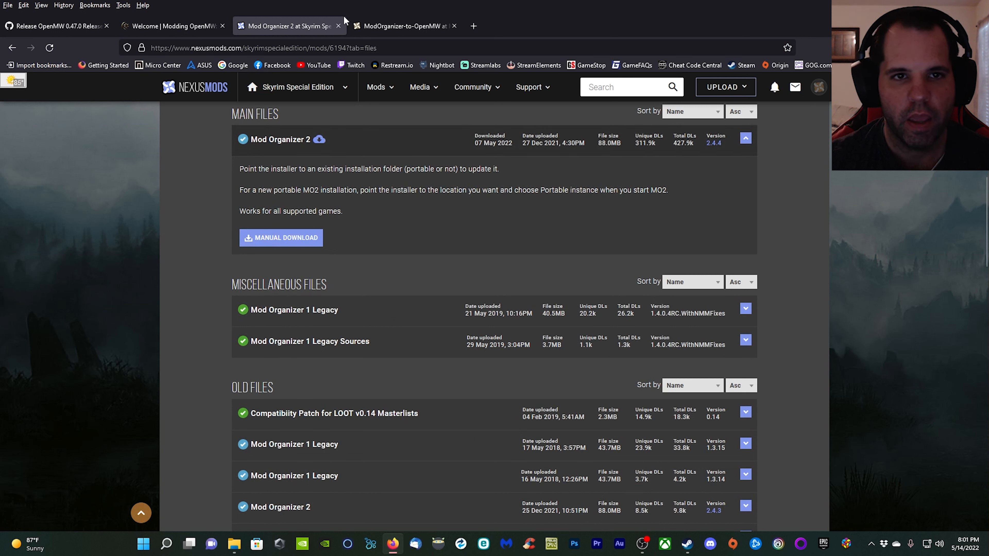
Switch to the ModOrganizer-to-OpenMW page on Nexus Mods and examine its main file download.
{"action": "left_click", "coordinate": [385, 24]}
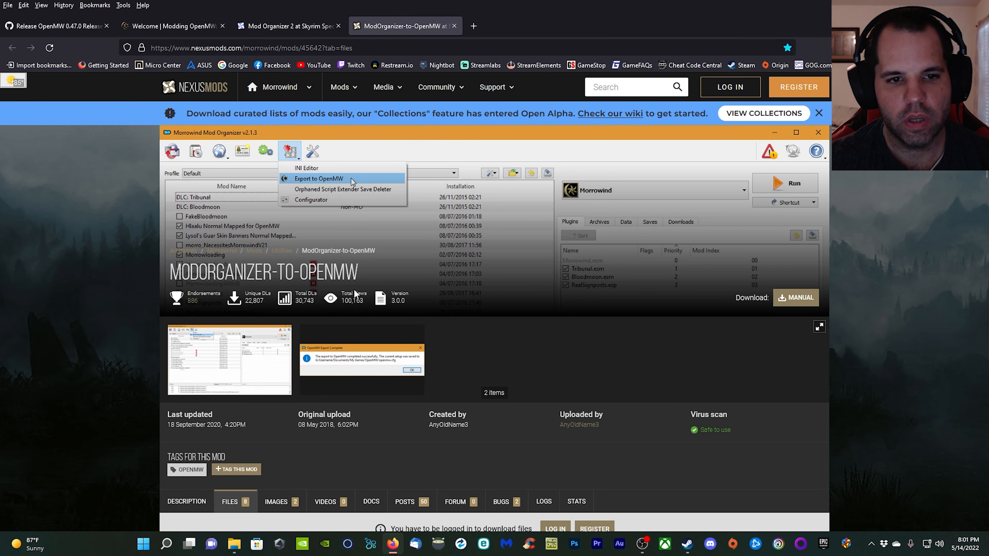
{"action": "scroll", "coordinate": [431, 294], "scroll_direction": "down", "scroll_amount": 10}
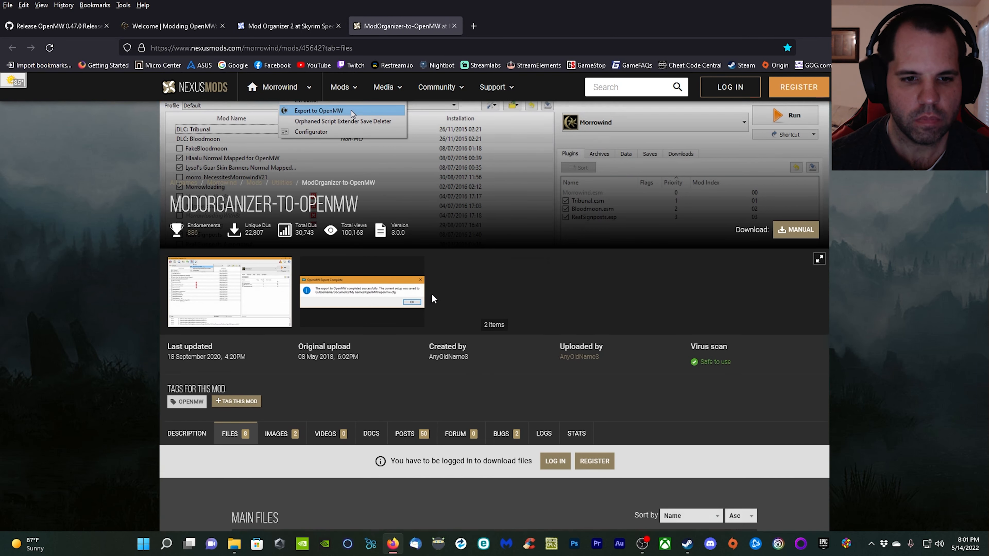
{"action": "scroll", "coordinate": [230, 175], "scroll_direction": "up", "scroll_amount": 2}
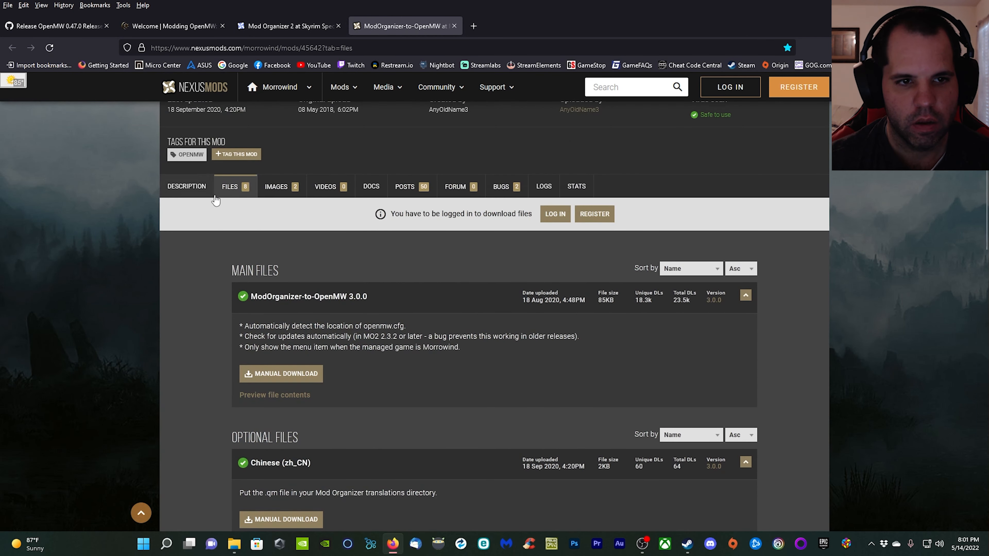
{"action": "scroll", "coordinate": [187, 239], "scroll_direction": "down", "scroll_amount": 3}
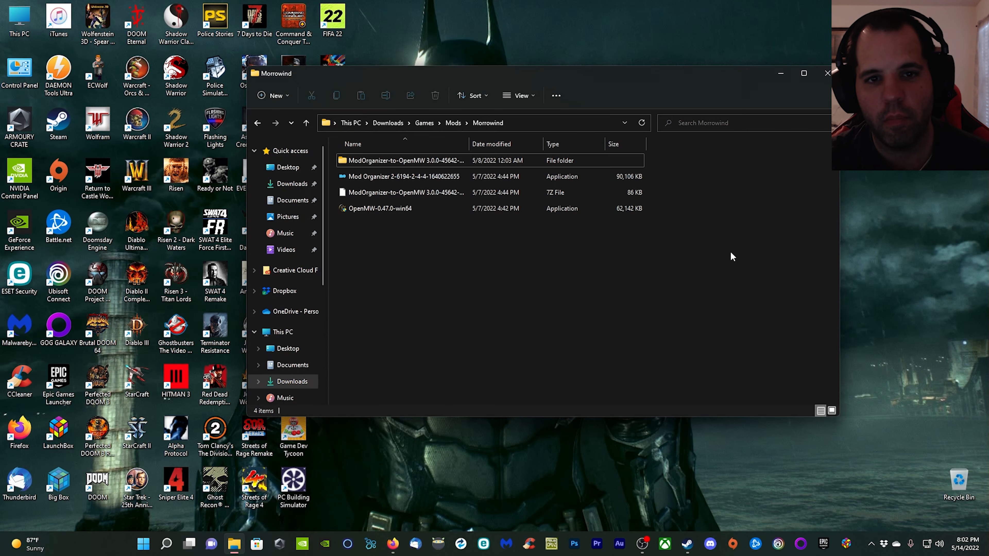
Run the OpenMW-0.47.0-win64 installer from the Morrowind downloads folder and accept its license agreement.
{"action": "double_click", "coordinate": [381, 209]}
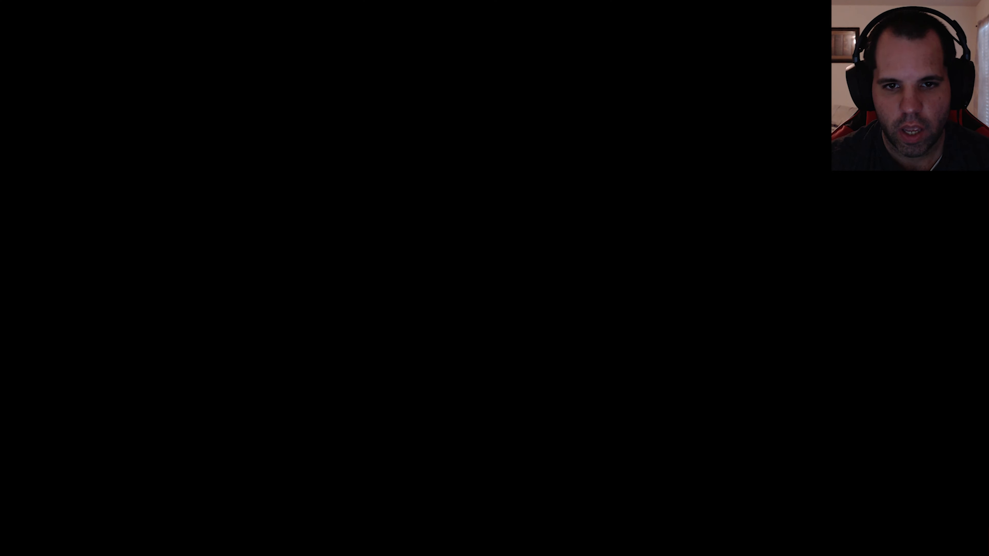
{"action": "left_click", "coordinate": [472, 378]}
{"action": "left_click", "coordinate": [567, 354]}
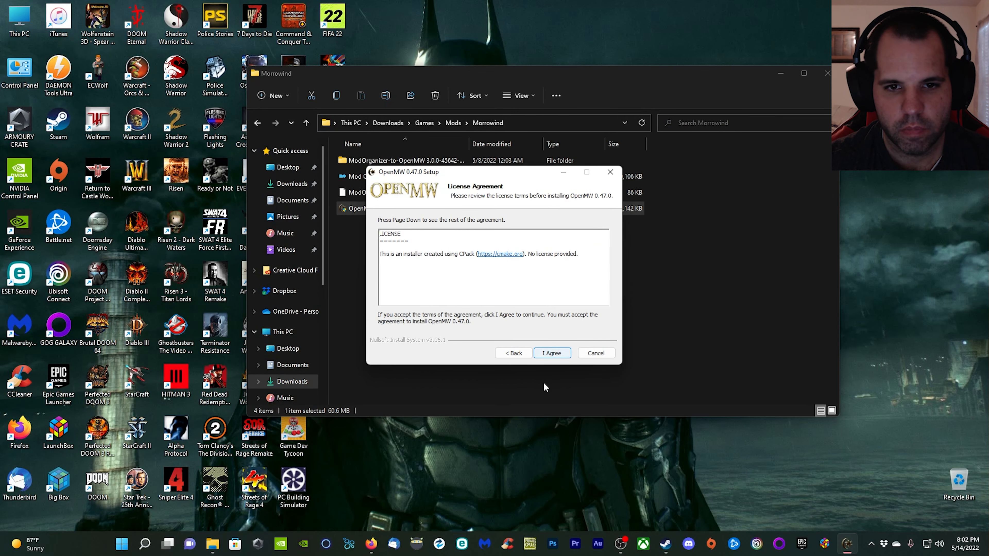
{"action": "left_click", "coordinate": [564, 357]}
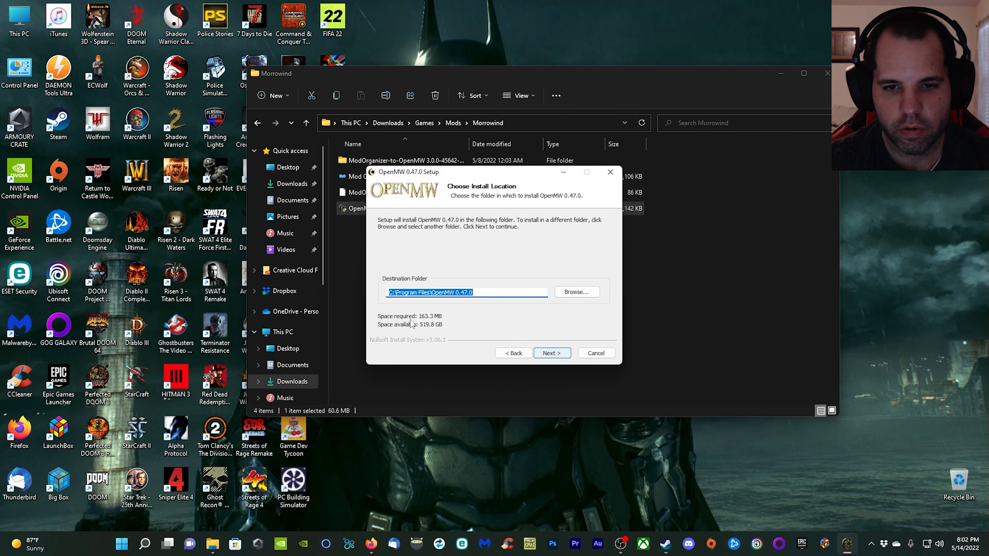
Install OpenMW into F:\Program Files\OpenMW 0.47.0 with the default shortcuts folder, and finish setup without running the program.
{"action": "left_click", "coordinate": [392, 292]}
{"action": "key", "text": "BackSpace"}
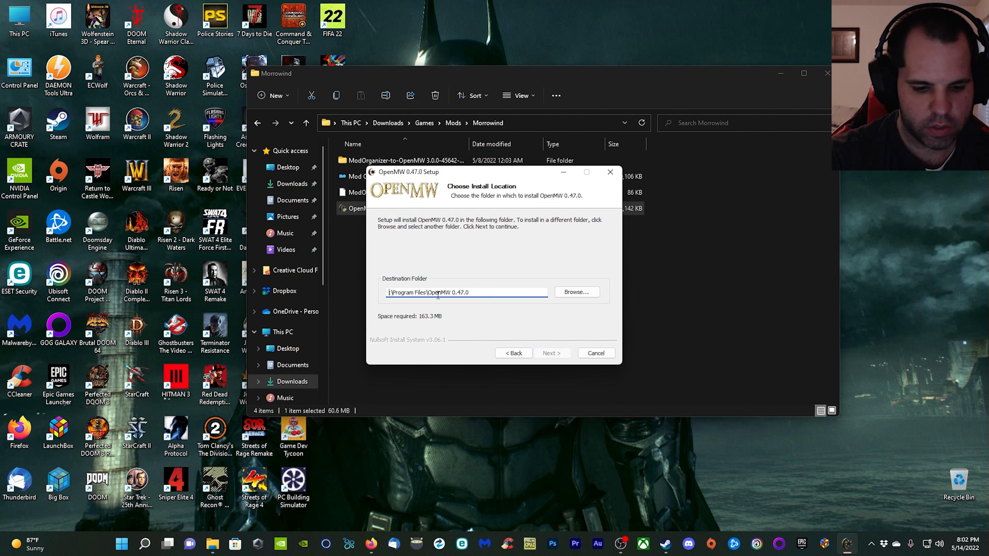
{"action": "type", "text": "F"}
{"action": "left_click", "coordinate": [552, 353]}
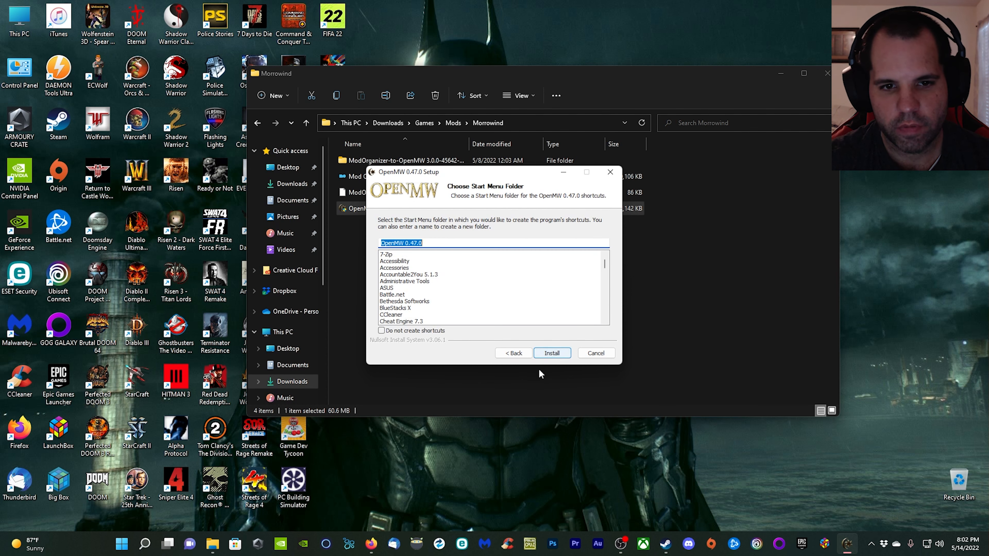
{"action": "left_click", "coordinate": [551, 353]}
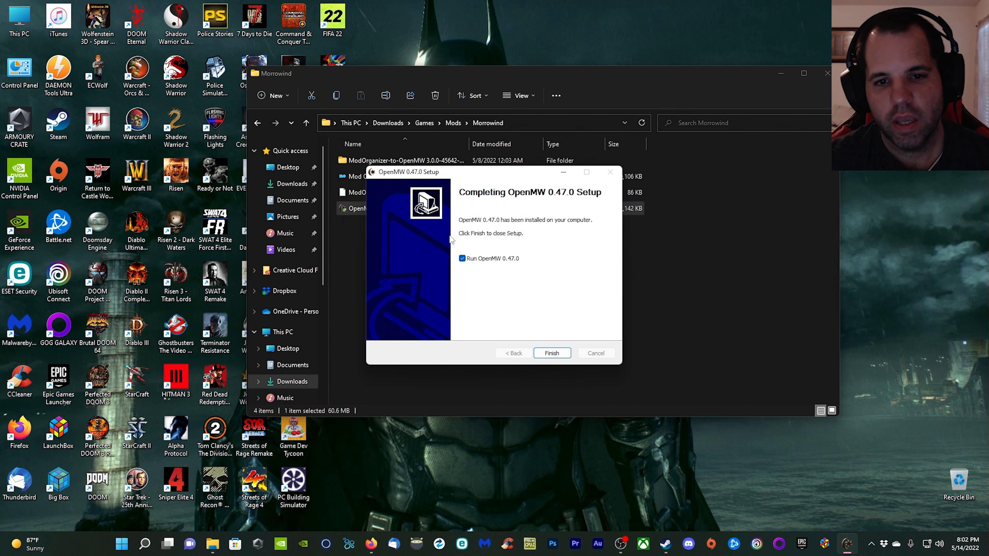
{"action": "left_click", "coordinate": [462, 258]}
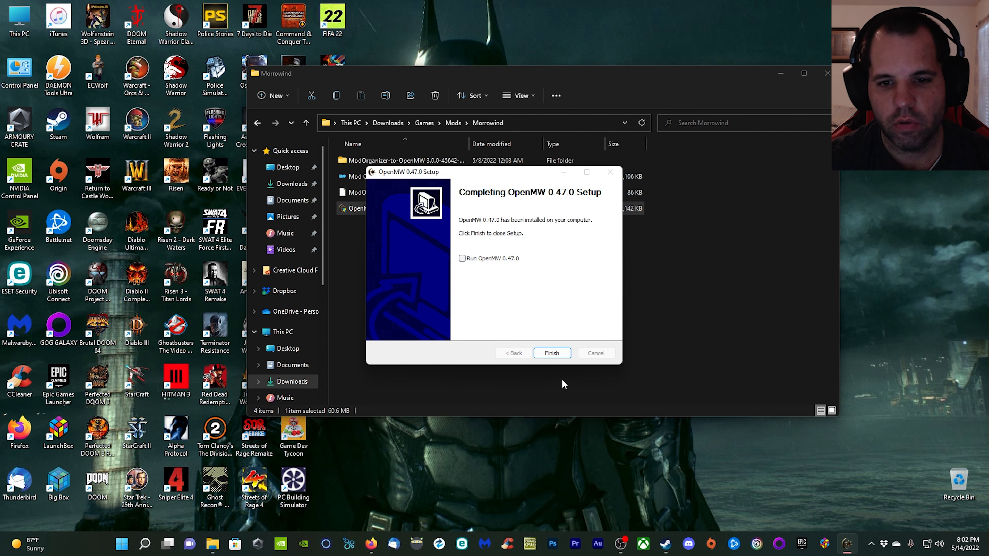
{"action": "left_click", "coordinate": [551, 352]}
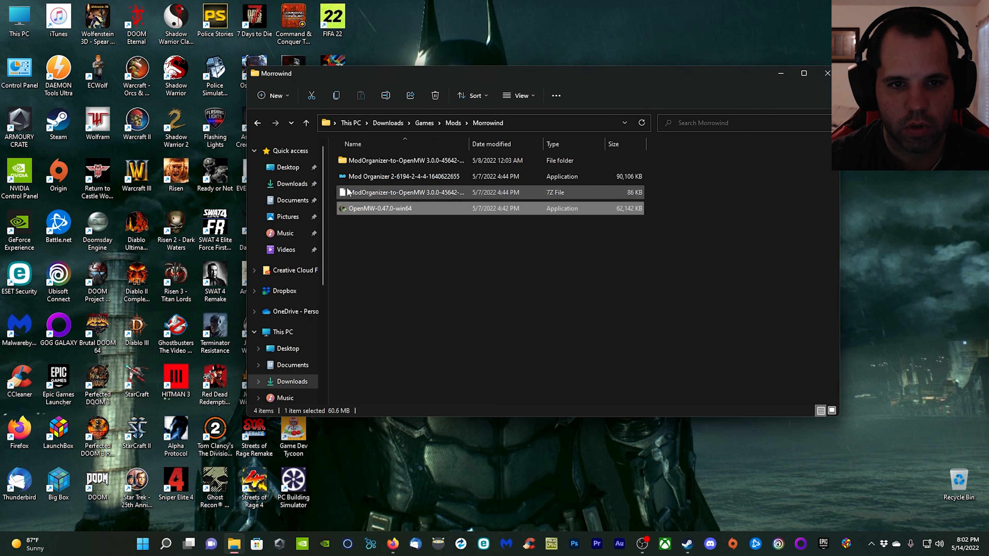
Run the Mod Organizer 2 installer from the Morrowind downloads folder and accept its license agreement.
{"action": "double_click", "coordinate": [401, 177]}
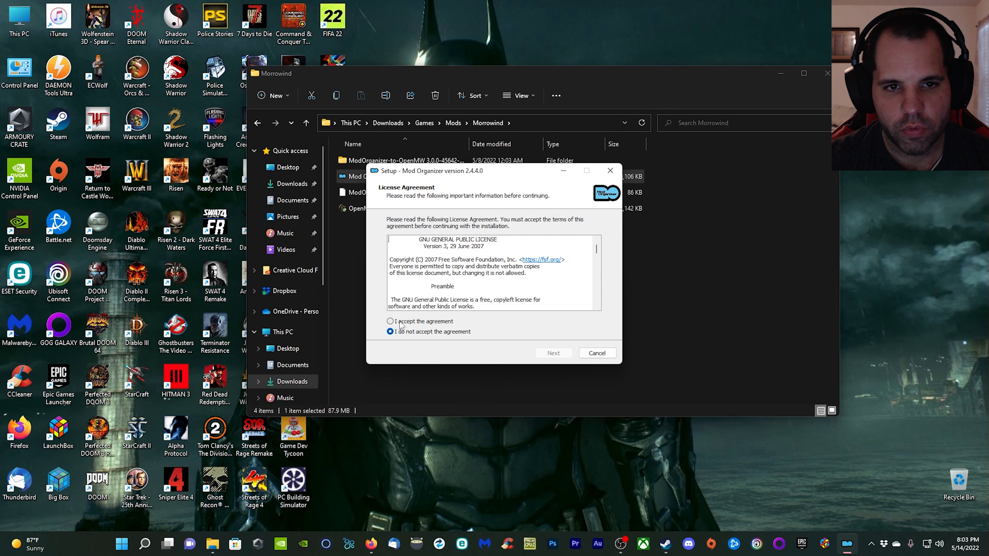
{"action": "left_click", "coordinate": [400, 321]}
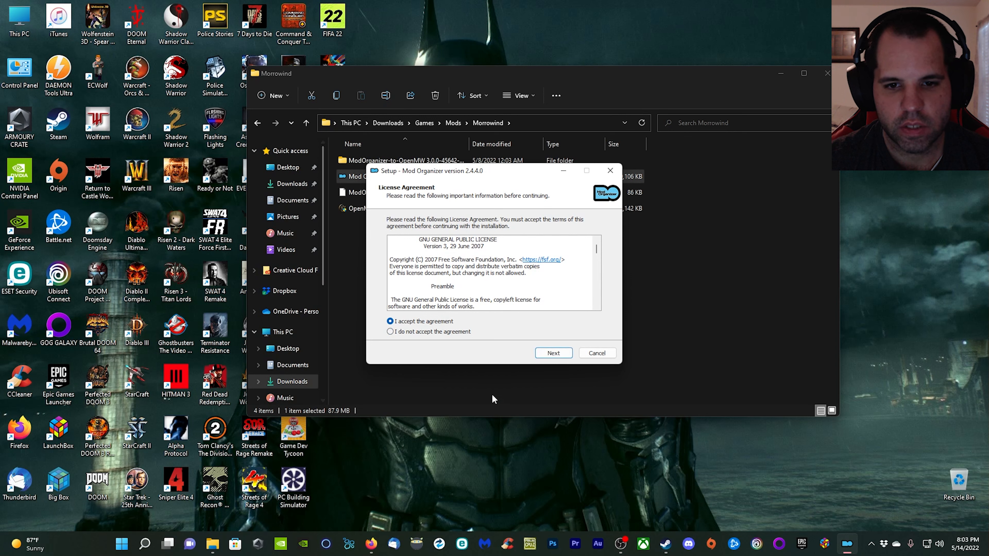
{"action": "left_click", "coordinate": [563, 355]}
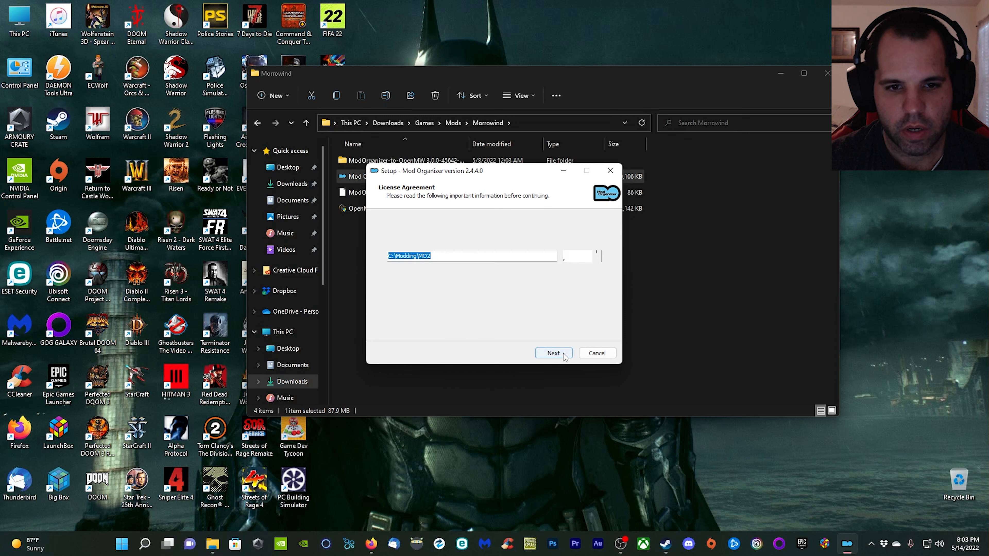
Set the Mod Organizer installation destination to F:\Modding\MO2.
{"action": "left_click", "coordinate": [394, 256]}
{"action": "key", "text": "BackSpace"}
{"action": "type", "text": "F"}
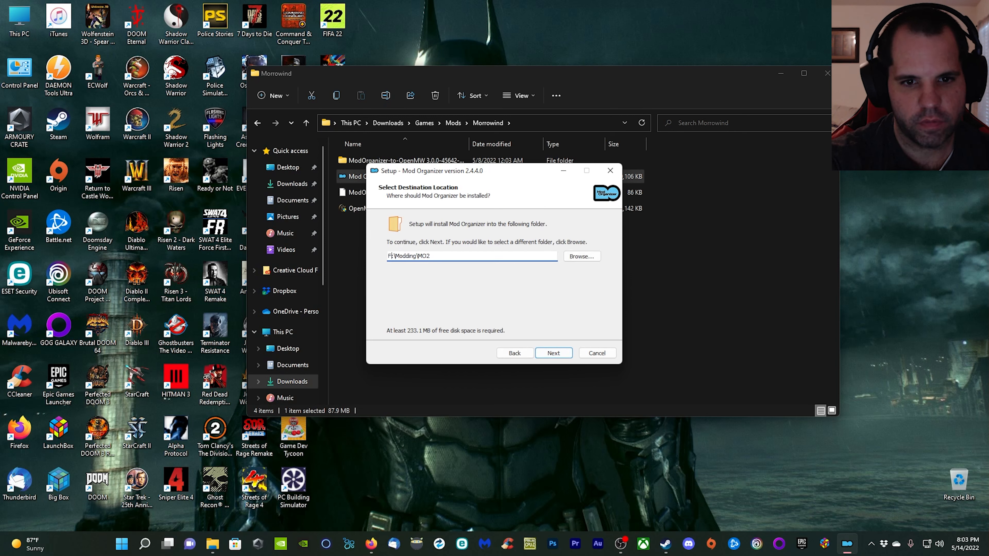
{"action": "left_click", "coordinate": [553, 353]}
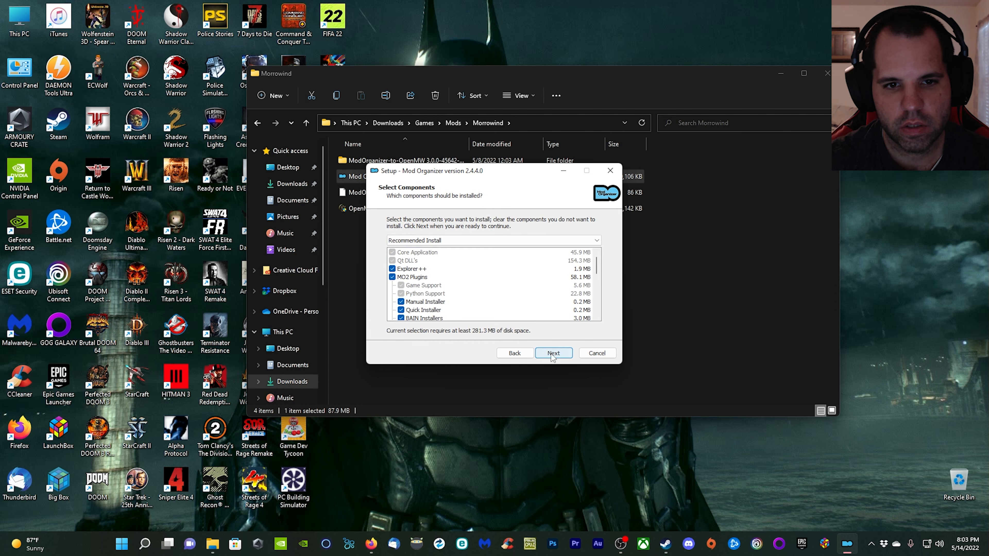
Install Mod Organizer with the recommended components and a desktop shortcut, and finish setup without launching it.
{"action": "left_click", "coordinate": [553, 353]}
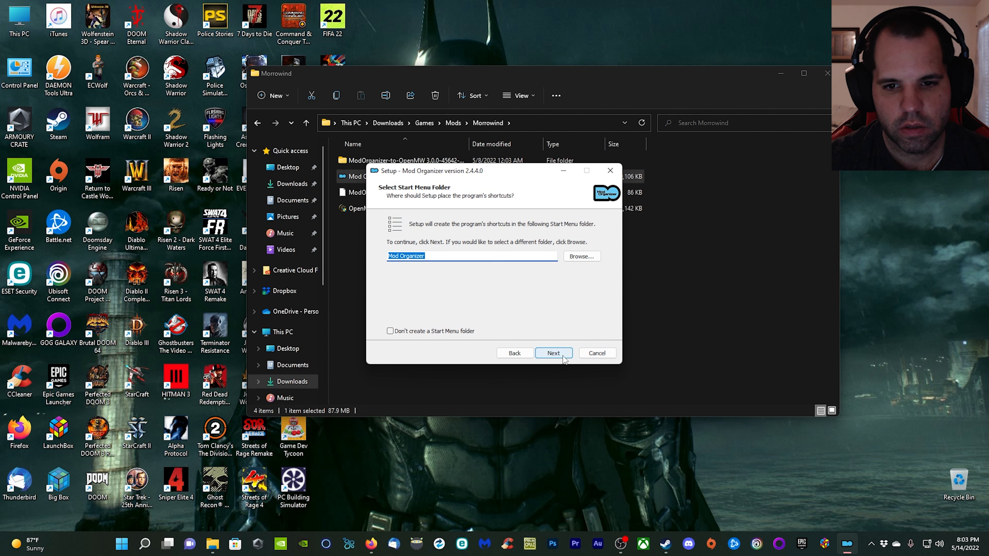
{"action": "left_click", "coordinate": [553, 353]}
{"action": "left_click", "coordinate": [392, 251]}
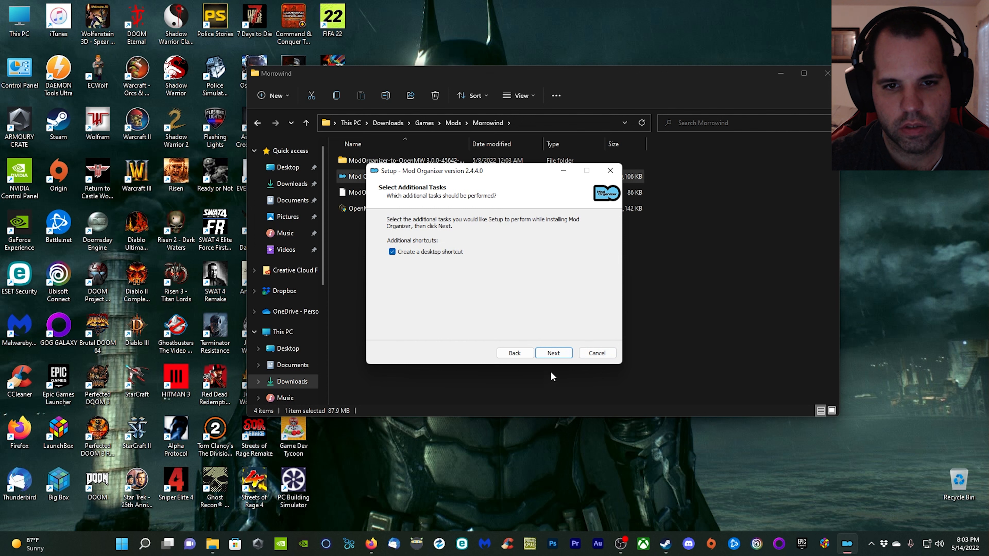
{"action": "left_click", "coordinate": [569, 355]}
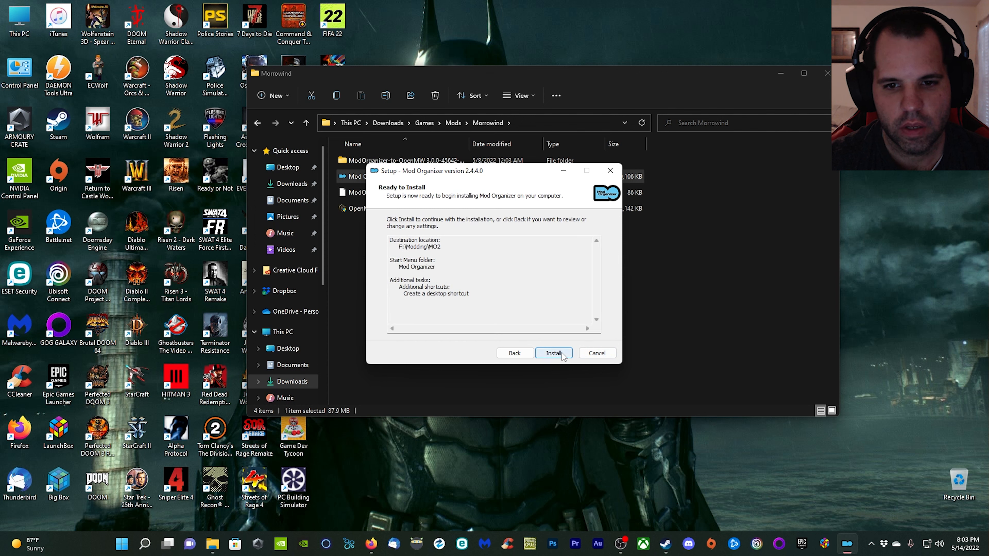
{"action": "left_click", "coordinate": [565, 354]}
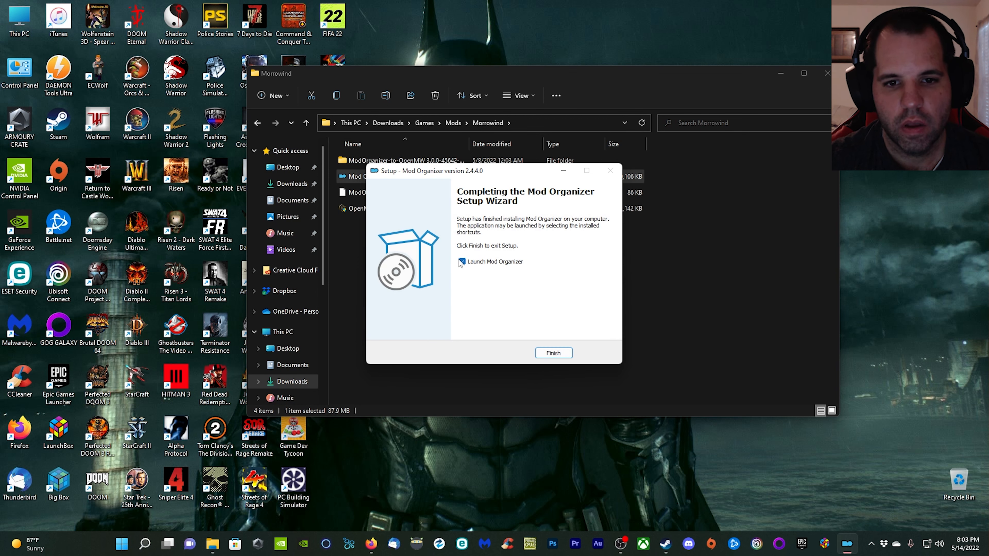
{"action": "left_click", "coordinate": [554, 353]}
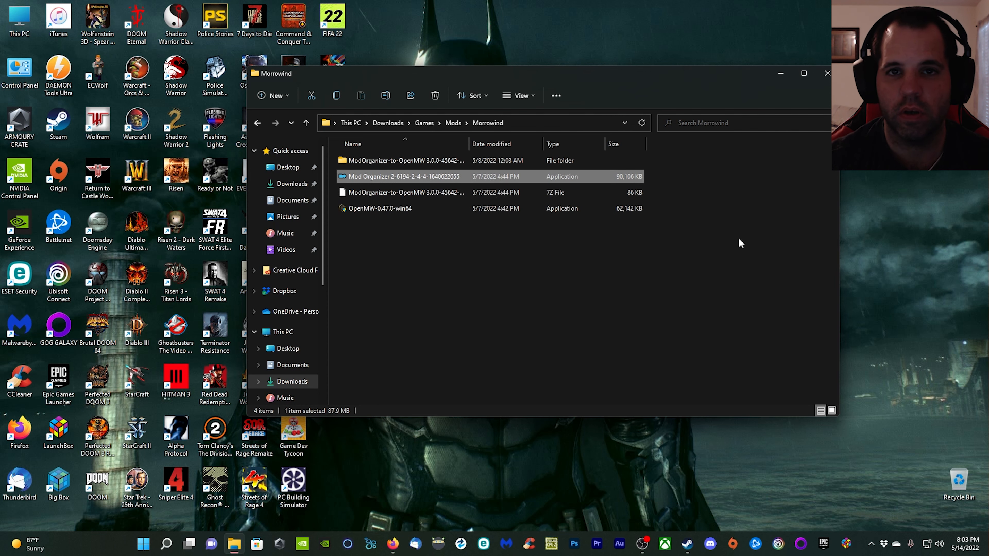
Launch OpenMW Launcher from the desktop and run its installation wizard using the Existing Installation method.
{"action": "left_click", "coordinate": [780, 74]}
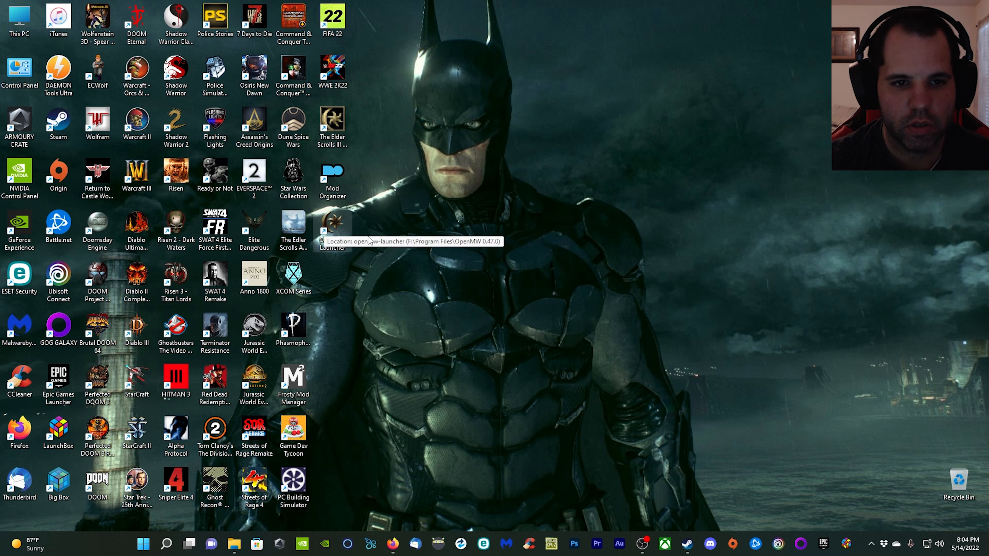
{"action": "double_click", "coordinate": [333, 228]}
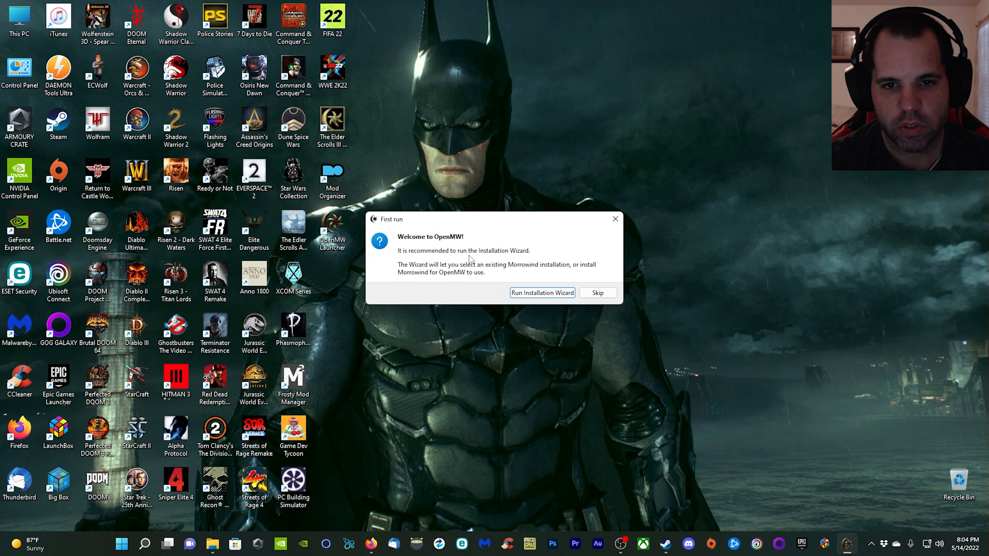
{"action": "left_click", "coordinate": [544, 295]}
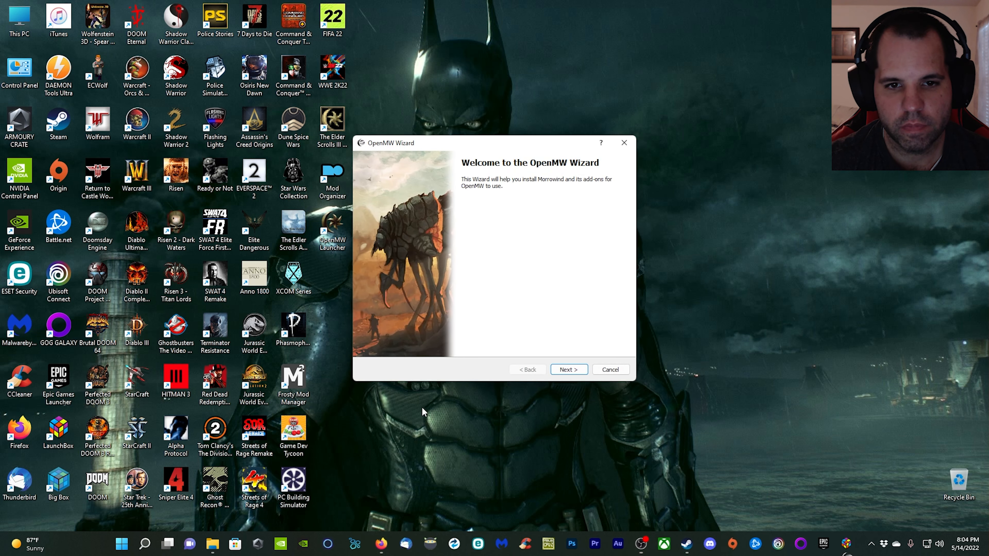
{"action": "left_click", "coordinate": [576, 370]}
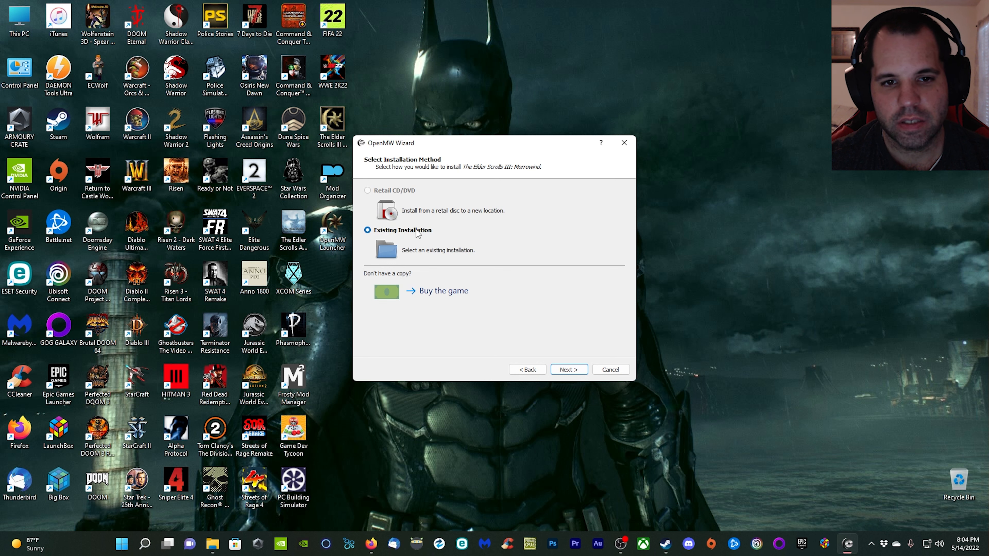
{"action": "left_click", "coordinate": [585, 372]}
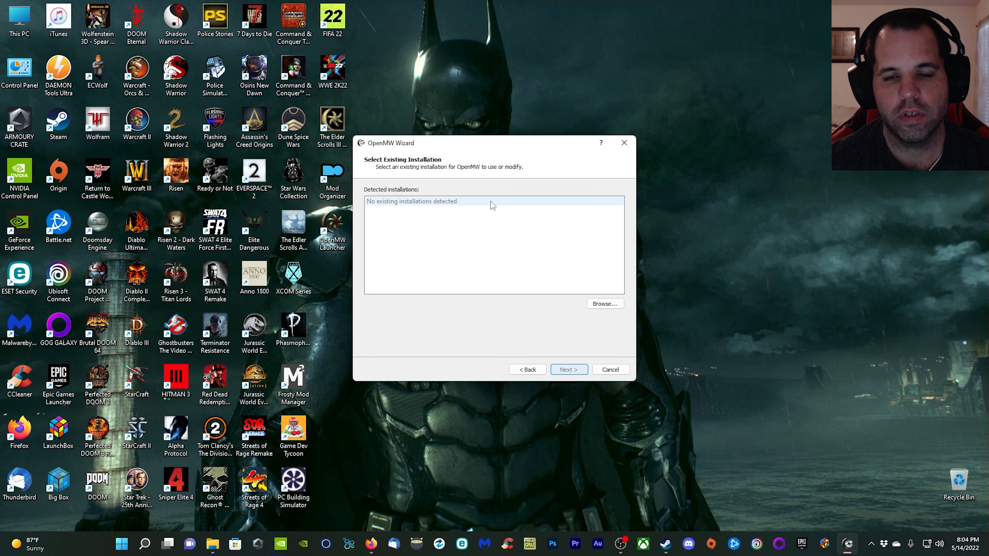
Select Morrowind.esm in F:\SteamLibrary\steamapps\common\Morrowind\Data Files as the existing installation for OpenMW.
{"action": "left_click", "coordinate": [616, 304]}
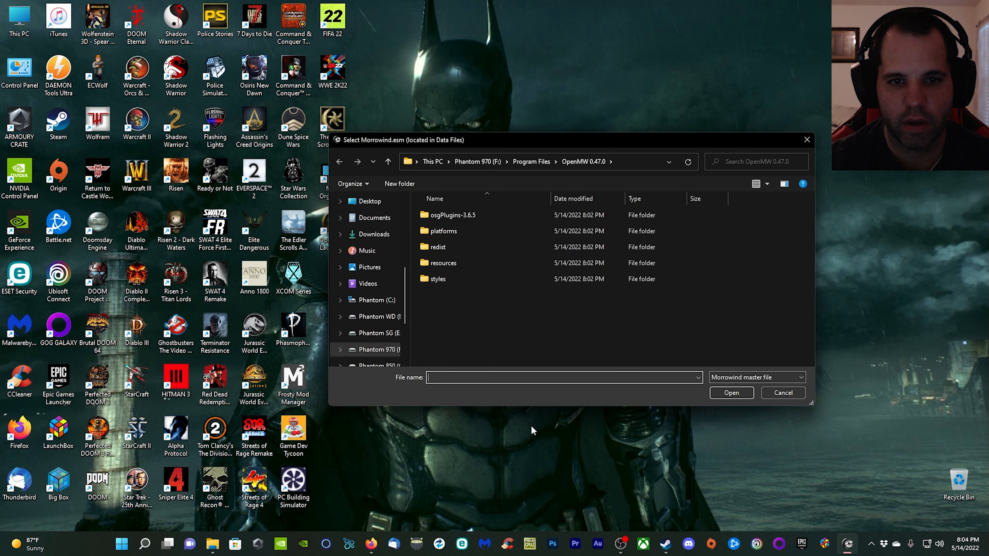
{"action": "left_click", "coordinate": [380, 349]}
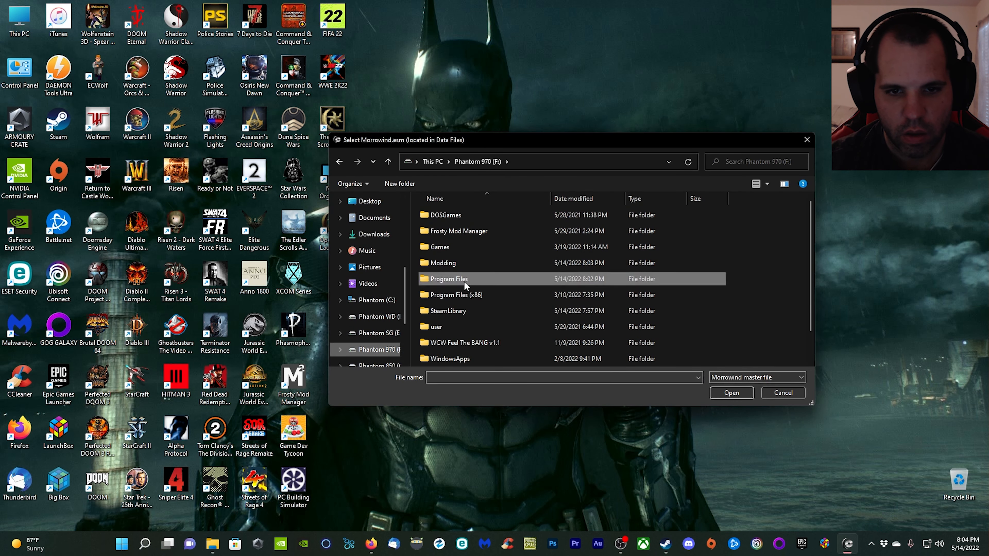
{"action": "double_click", "coordinate": [460, 310]}
{"action": "double_click", "coordinate": [456, 218]}
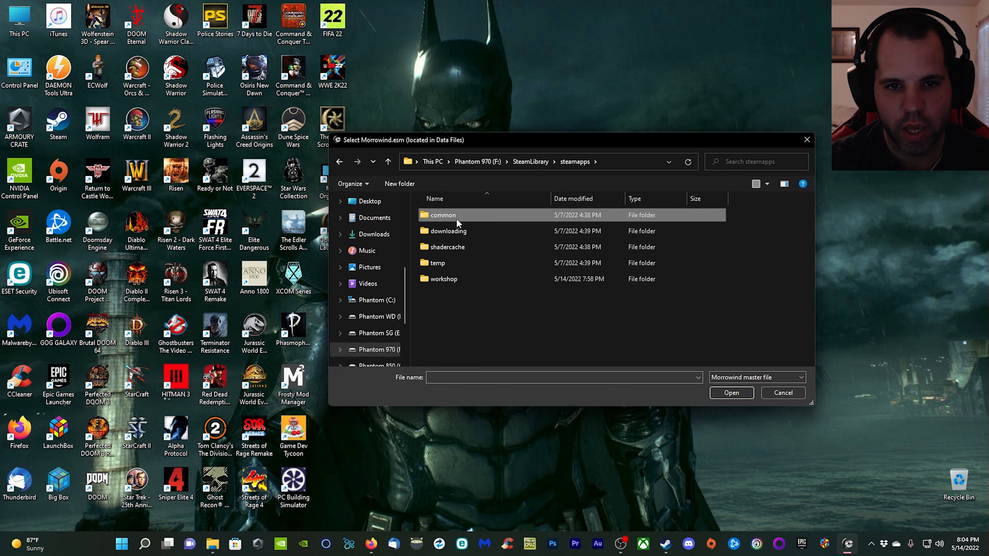
{"action": "double_click", "coordinate": [456, 218]}
{"action": "scroll", "coordinate": [485, 273], "scroll_direction": "down", "scroll_amount": 10}
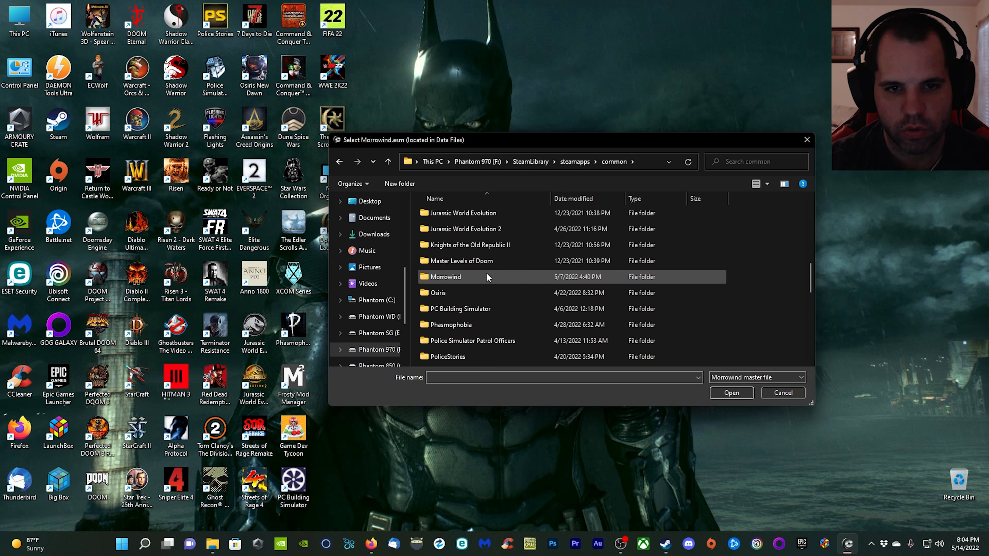
{"action": "double_click", "coordinate": [455, 278]}
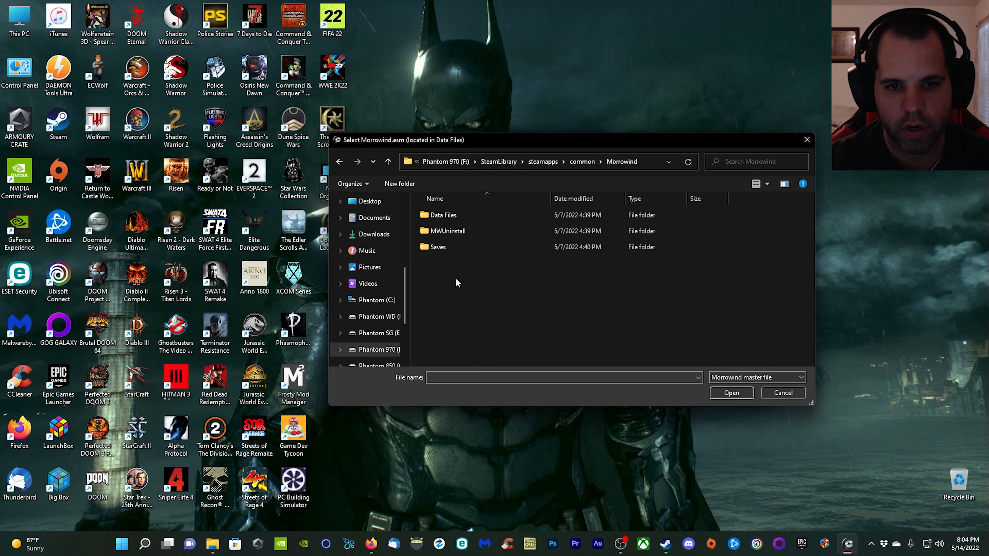
{"action": "double_click", "coordinate": [445, 215]}
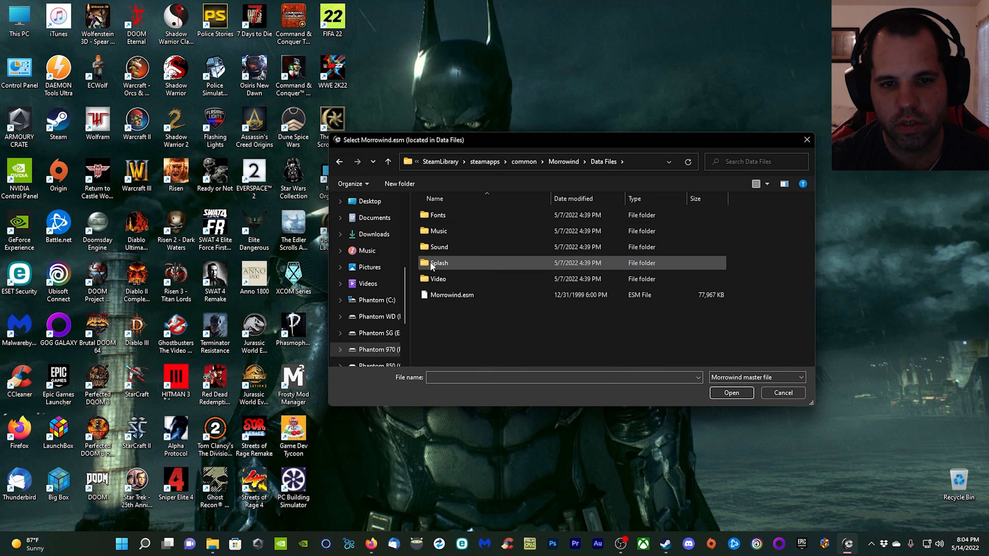
{"action": "left_click", "coordinate": [452, 296]}
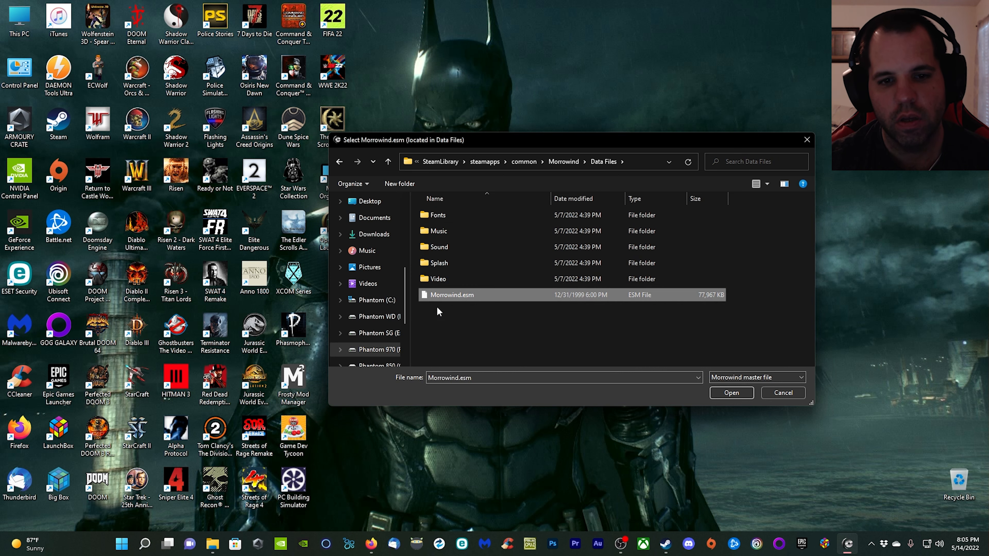
{"action": "left_click", "coordinate": [732, 392]}
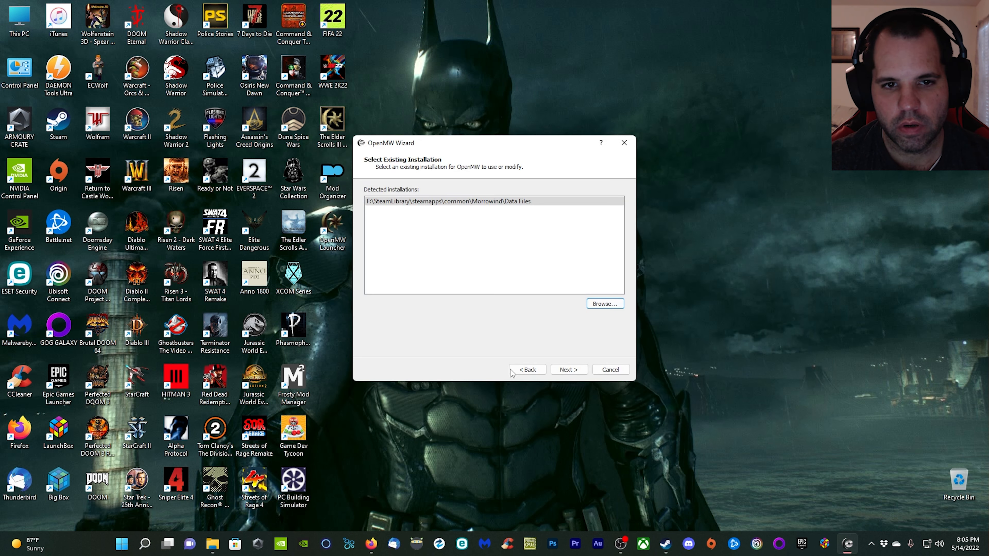
Complete the OpenMW wizard, importing the Morrowind.ini settings and the add-on and plugin selection.
{"action": "left_click", "coordinate": [569, 370]}
{"action": "left_click", "coordinate": [570, 369]}
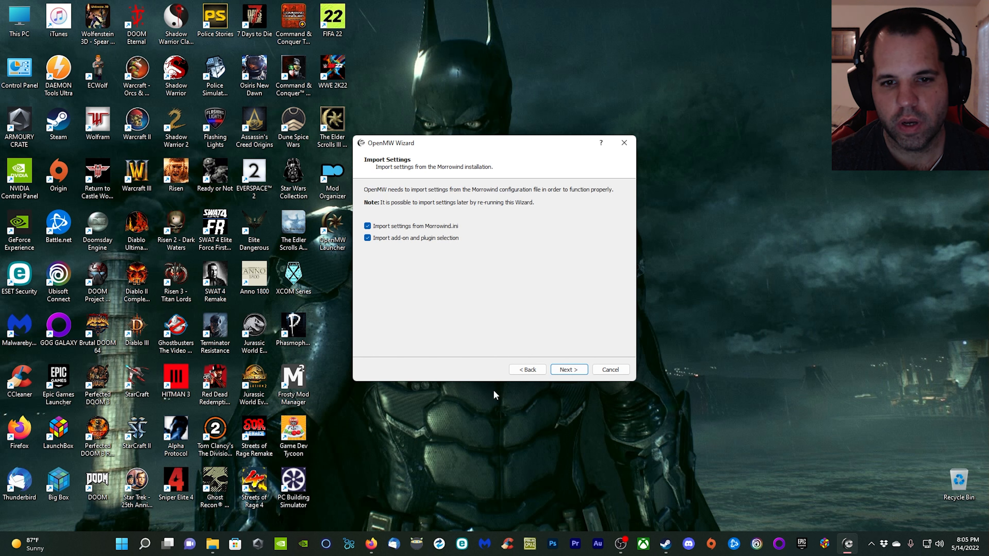
{"action": "left_click", "coordinate": [586, 372]}
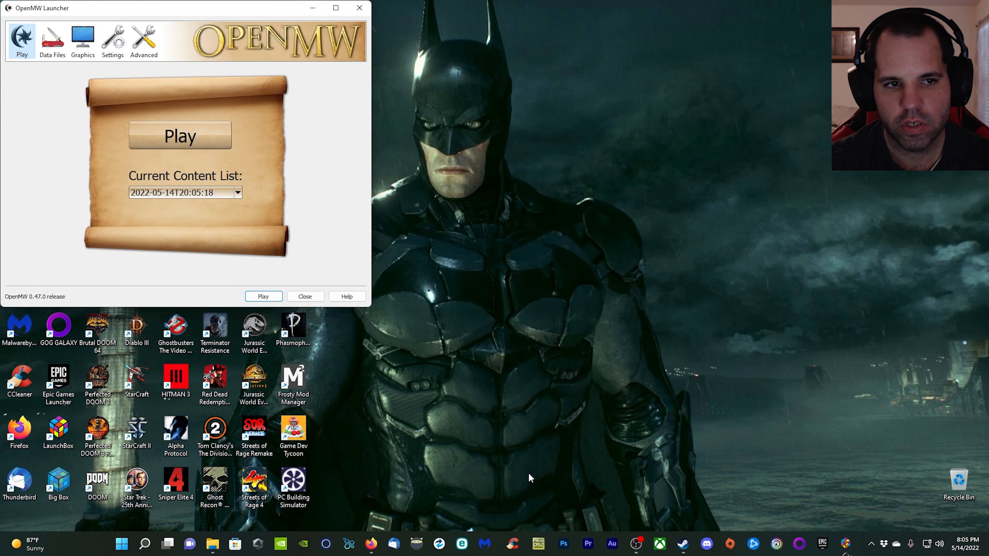
Center the OpenMW Launcher window and review its display, lighting and shadow graphics settings.
{"action": "left_click_drag", "start_coordinate": [162, 7], "coordinate": [515, 107]}
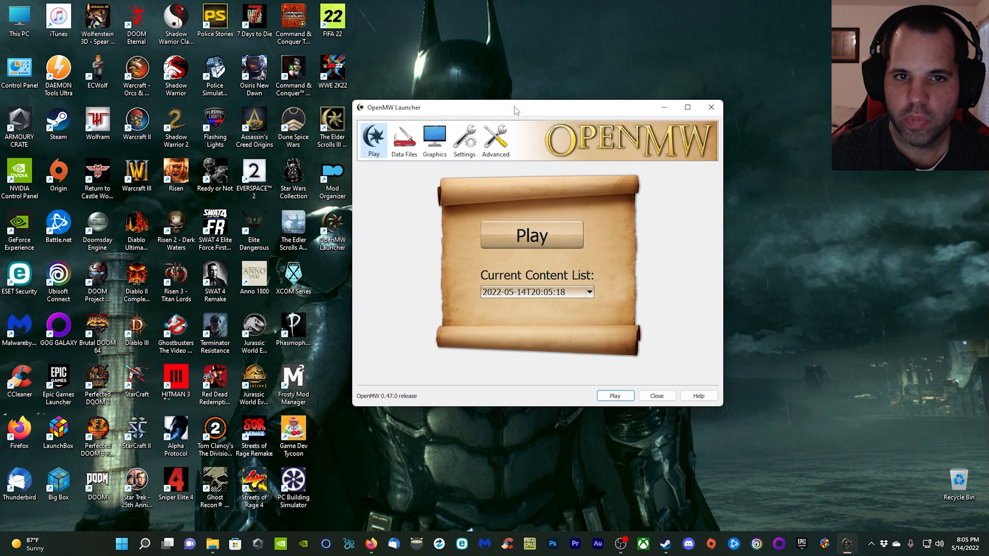
{"action": "left_click", "coordinate": [459, 144]}
{"action": "left_click", "coordinate": [434, 139]}
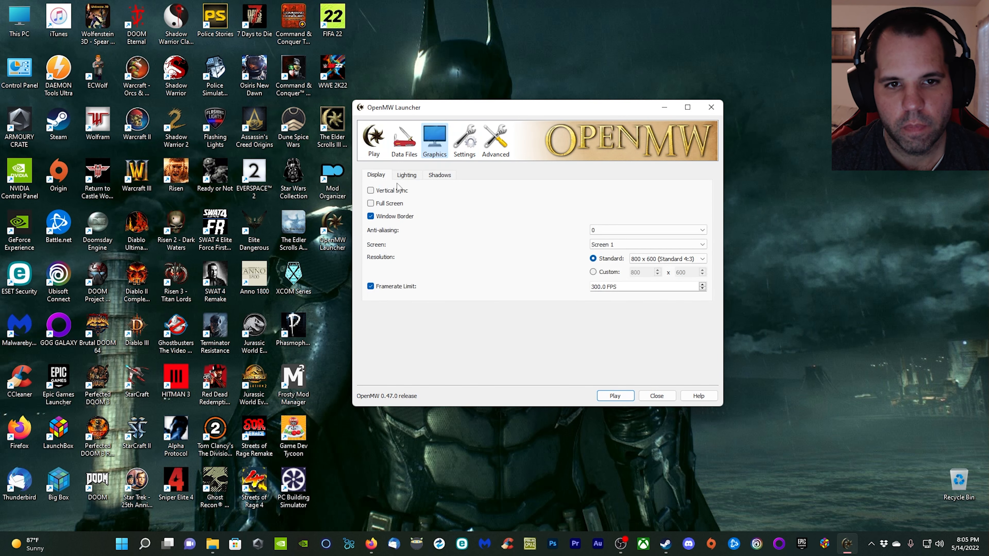
{"action": "left_click", "coordinate": [407, 176]}
{"action": "left_click", "coordinate": [433, 177]}
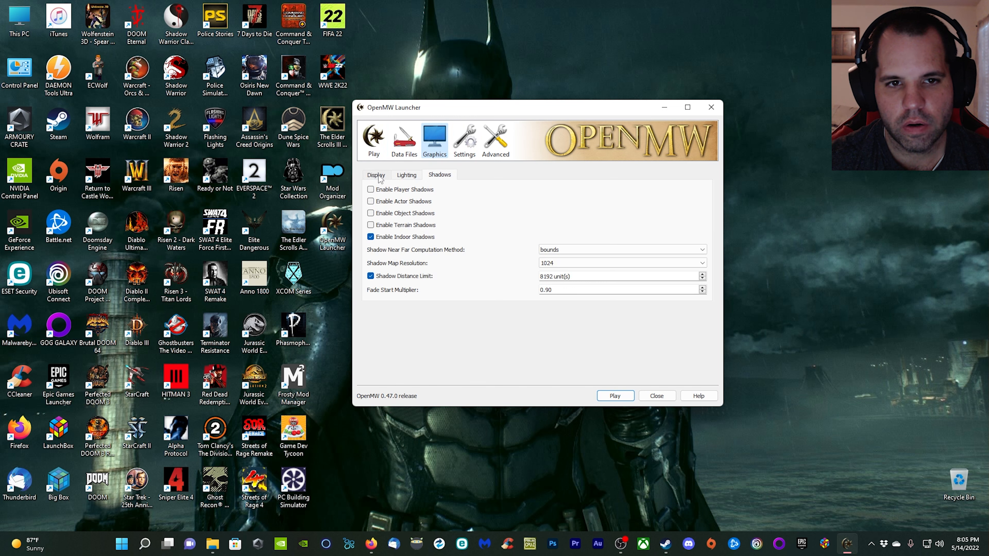
{"action": "left_click", "coordinate": [377, 175]}
Review the launcher's advanced settings from game mechanics and visuals through testing, and close the launcher.
{"action": "left_click", "coordinate": [506, 156]}
{"action": "left_click", "coordinate": [430, 176]}
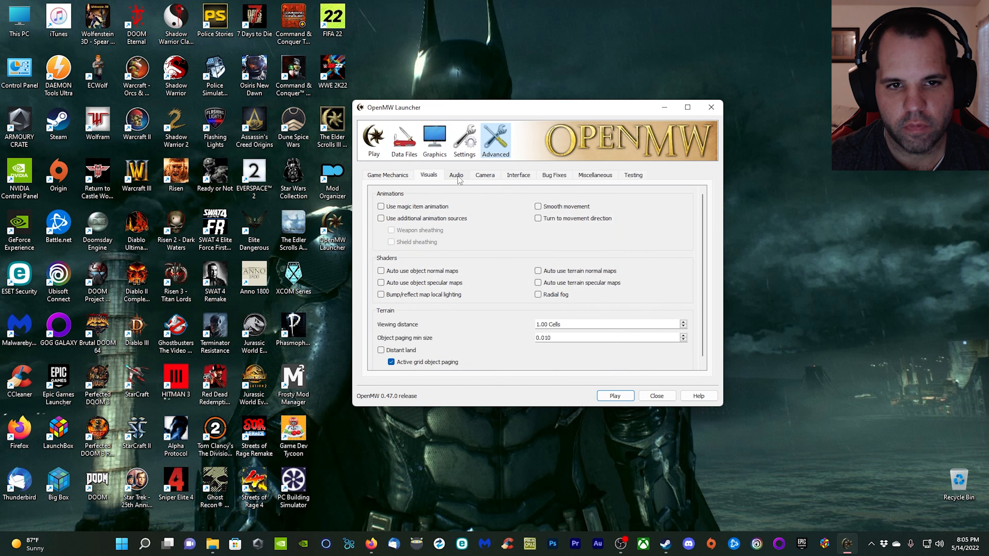
{"action": "left_click", "coordinate": [456, 176]}
{"action": "left_click", "coordinate": [485, 175]}
{"action": "left_click", "coordinate": [518, 175]}
{"action": "left_click", "coordinate": [554, 176]}
{"action": "left_click", "coordinate": [595, 175]}
{"action": "left_click", "coordinate": [633, 176]}
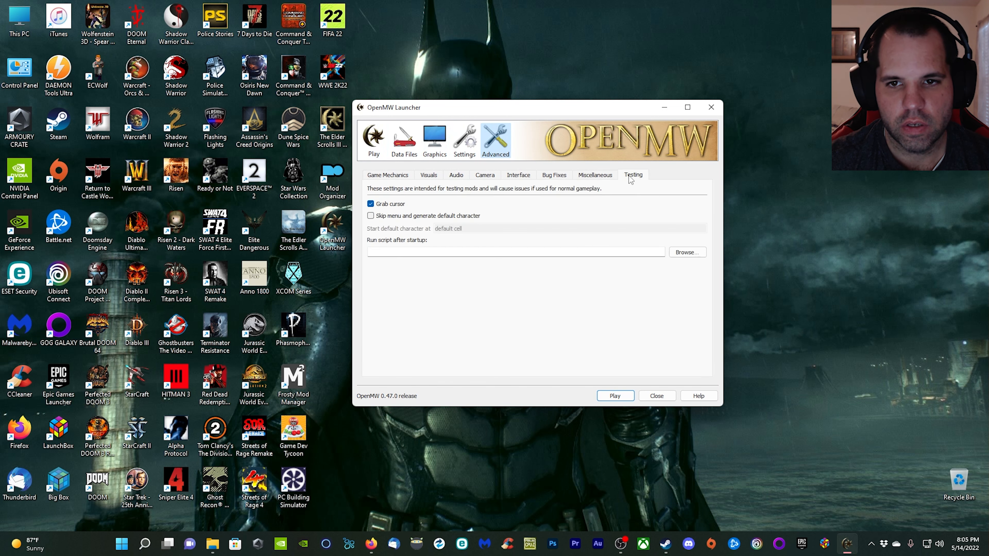
{"action": "left_click", "coordinate": [388, 176]}
{"action": "left_click", "coordinate": [375, 145]}
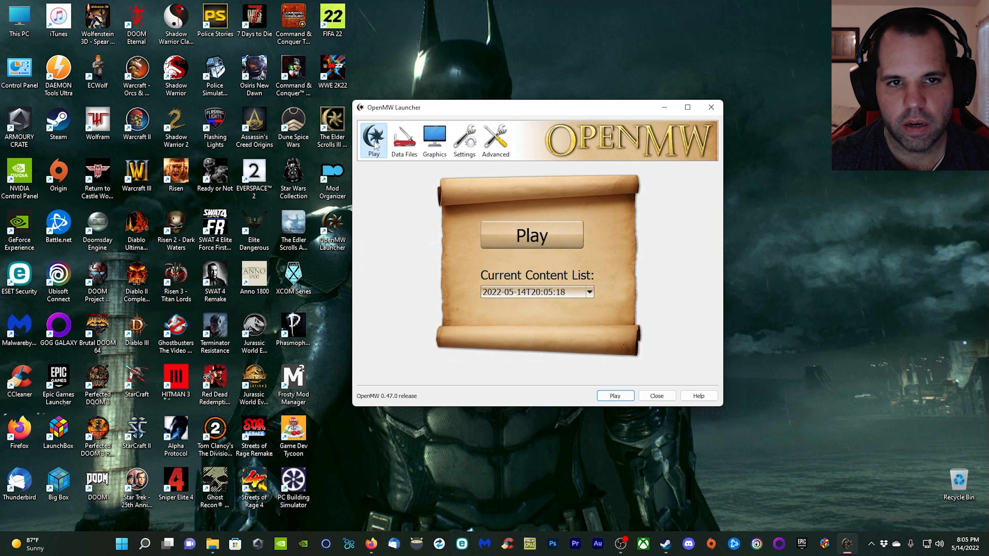
{"action": "left_click", "coordinate": [711, 107]}
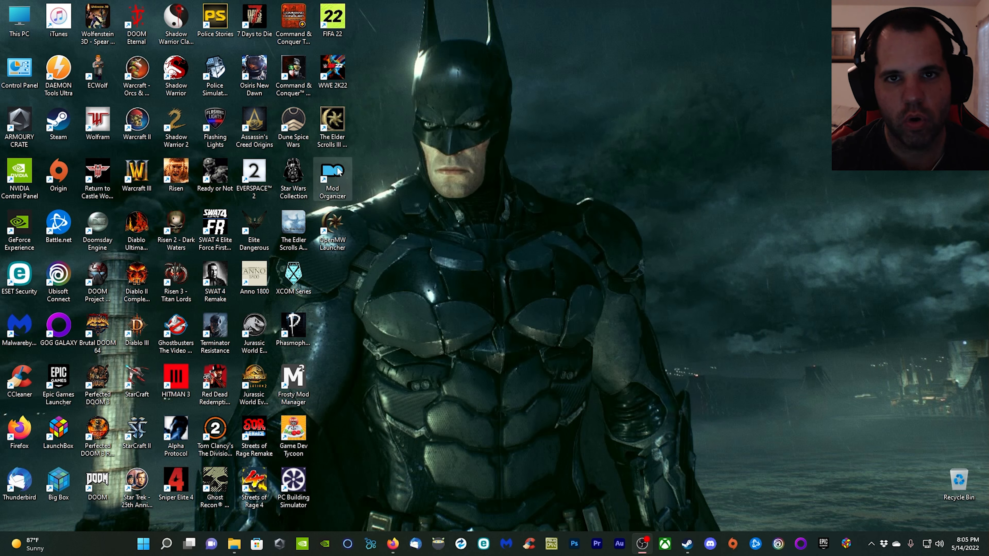
Launch Mod Organizer from the desktop, dismiss the missing-instance error and start creating a global instance.
{"action": "double_click", "coordinate": [333, 176]}
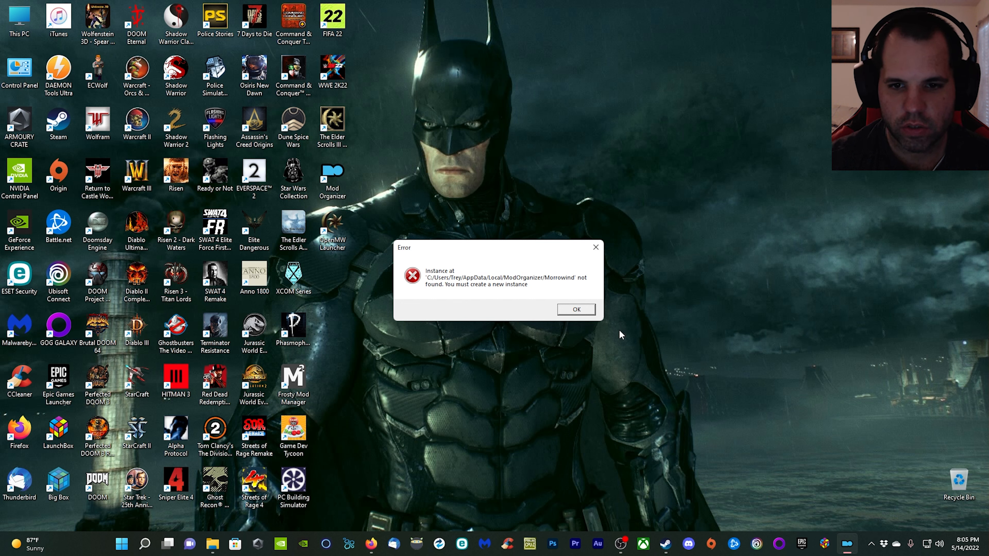
{"action": "left_click", "coordinate": [587, 311]}
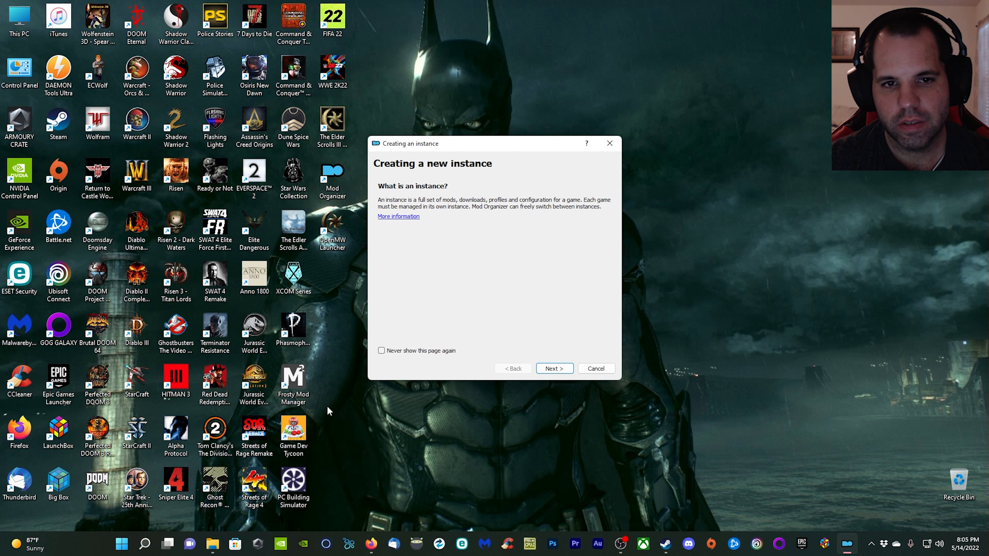
{"action": "left_click", "coordinate": [555, 368]}
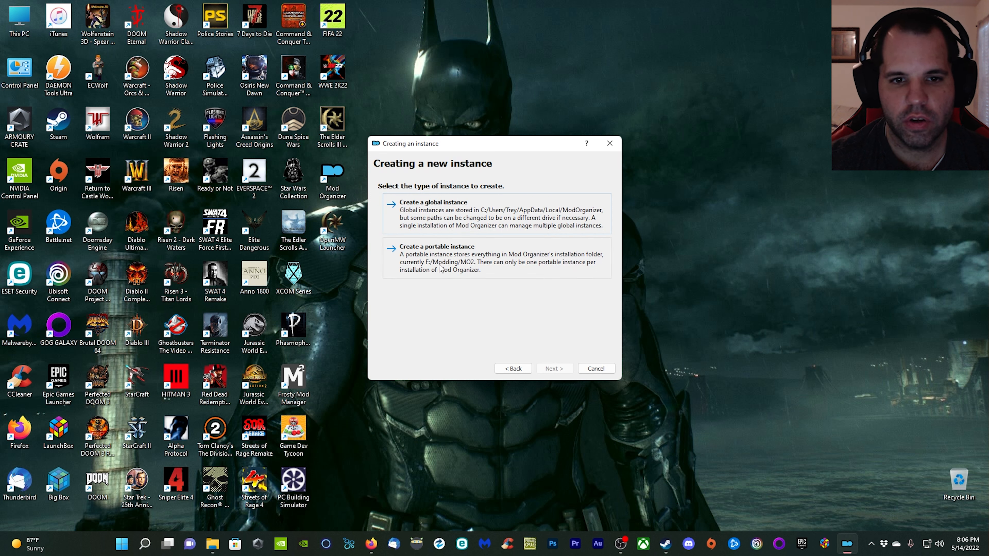
{"action": "left_click", "coordinate": [441, 206]}
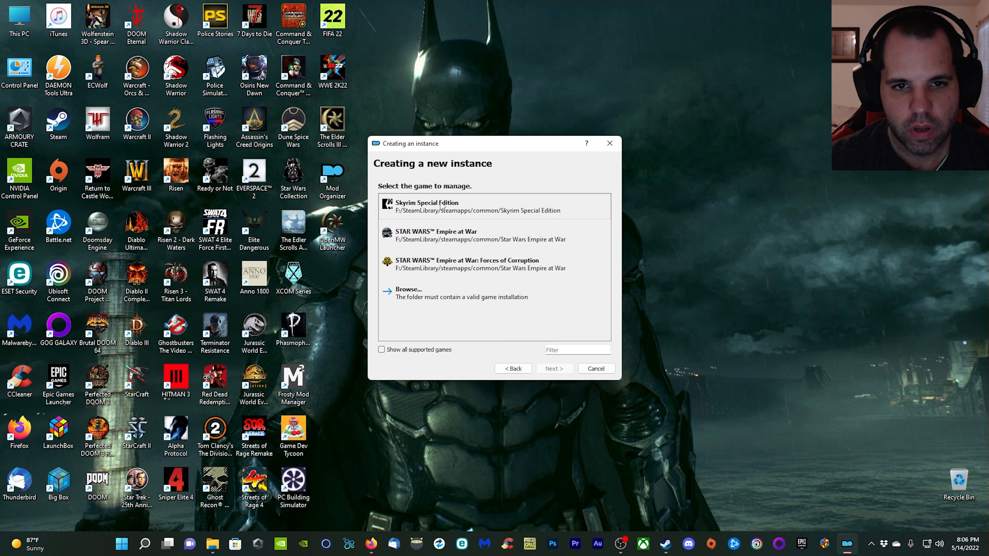
Choose F:\SteamLibrary\steamapps\common\Morrowind as the game to manage, keeping the instance name Morrowind and the default data location.
{"action": "left_click", "coordinate": [418, 299]}
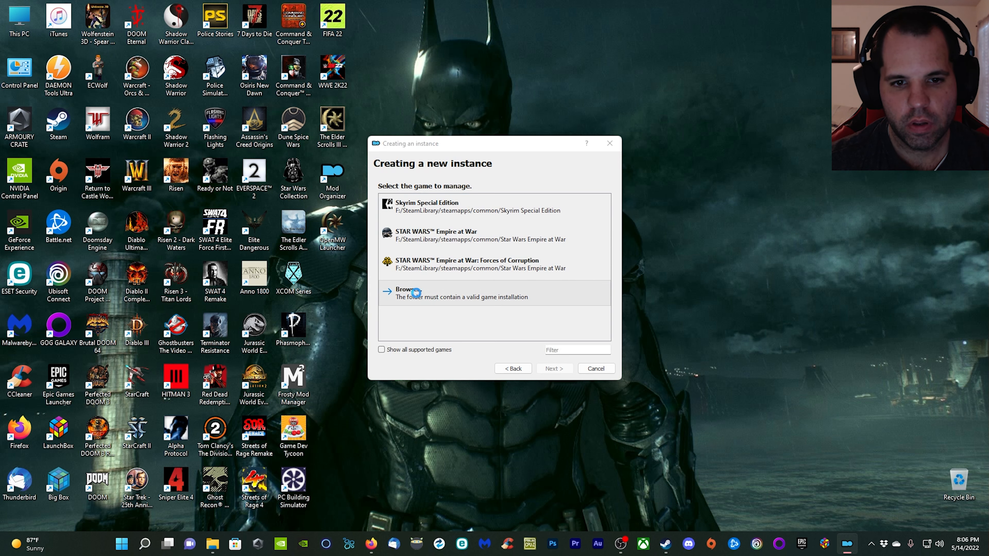
{"action": "left_click", "coordinate": [414, 372]}
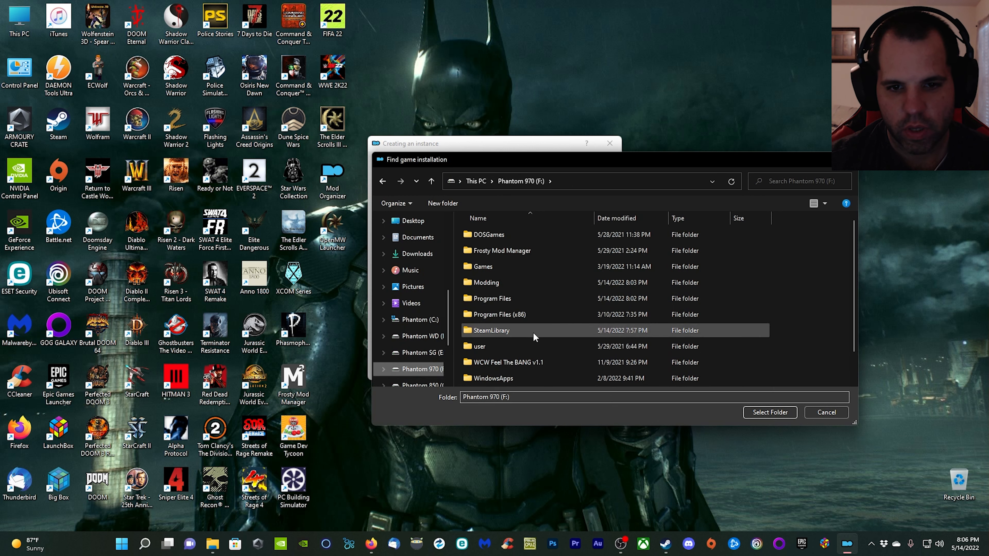
{"action": "double_click", "coordinate": [507, 331]}
{"action": "double_click", "coordinate": [504, 239]}
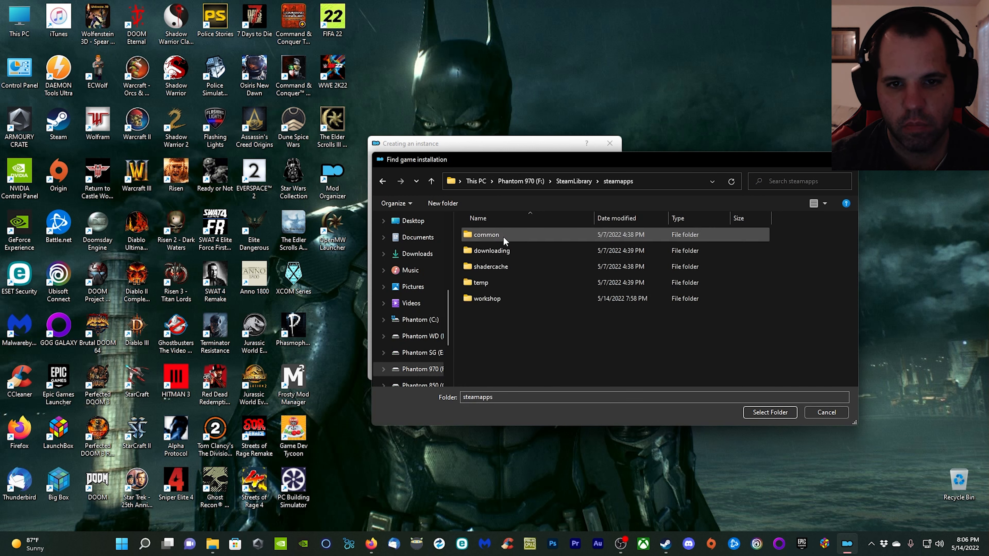
{"action": "double_click", "coordinate": [503, 236]}
{"action": "left_click", "coordinate": [507, 343]}
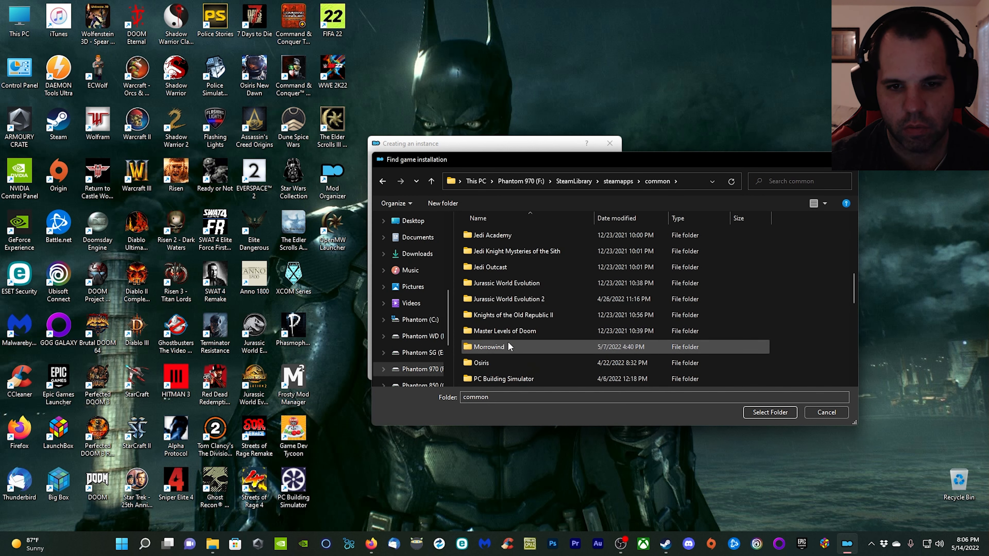
{"action": "left_click", "coordinate": [764, 410]}
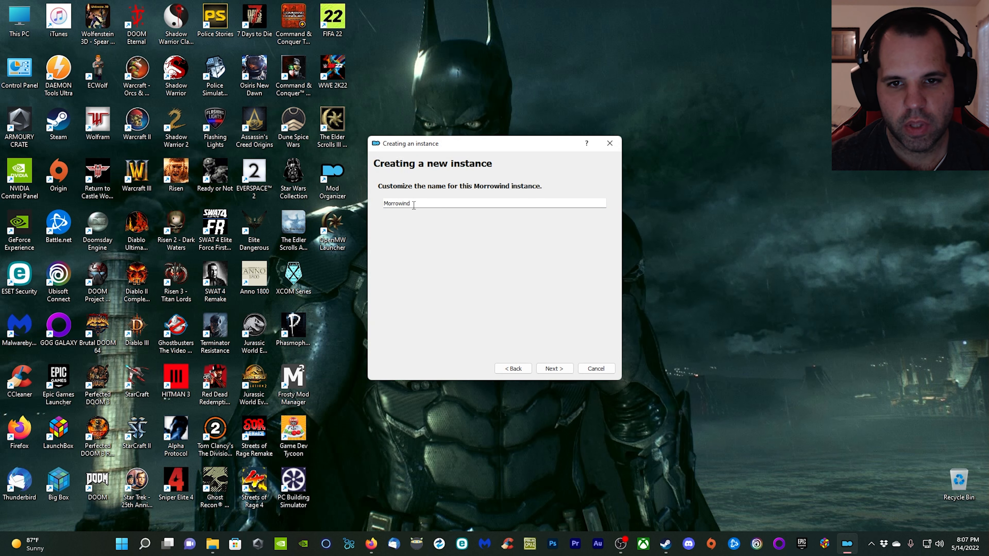
{"action": "left_click", "coordinate": [569, 371]}
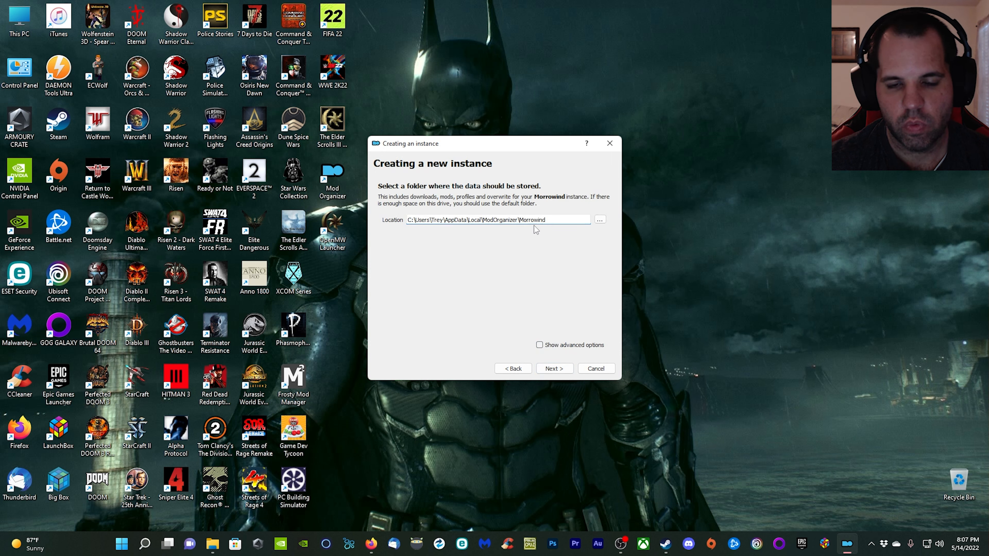
{"action": "left_click", "coordinate": [558, 370]}
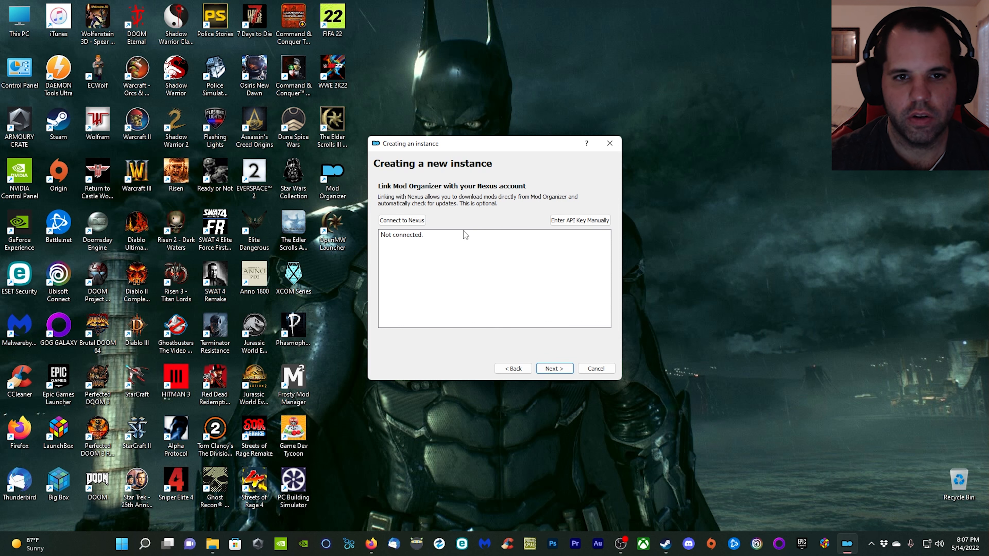
Link Mod Organizer with the Nexus account by authorising its access on the Nexus Mods website, and continue to the confirmation page.
{"action": "left_click", "coordinate": [405, 220]}
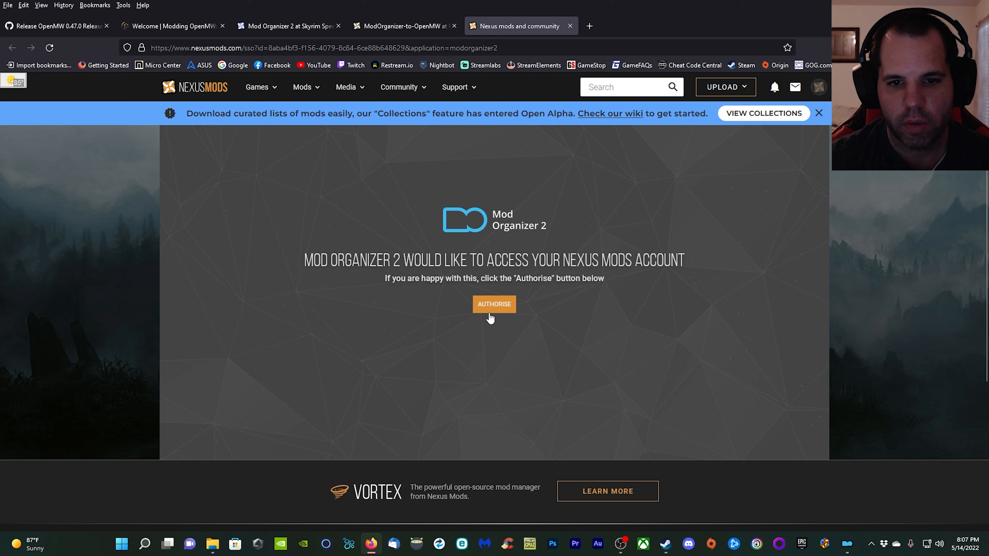
{"action": "left_click", "coordinate": [493, 310]}
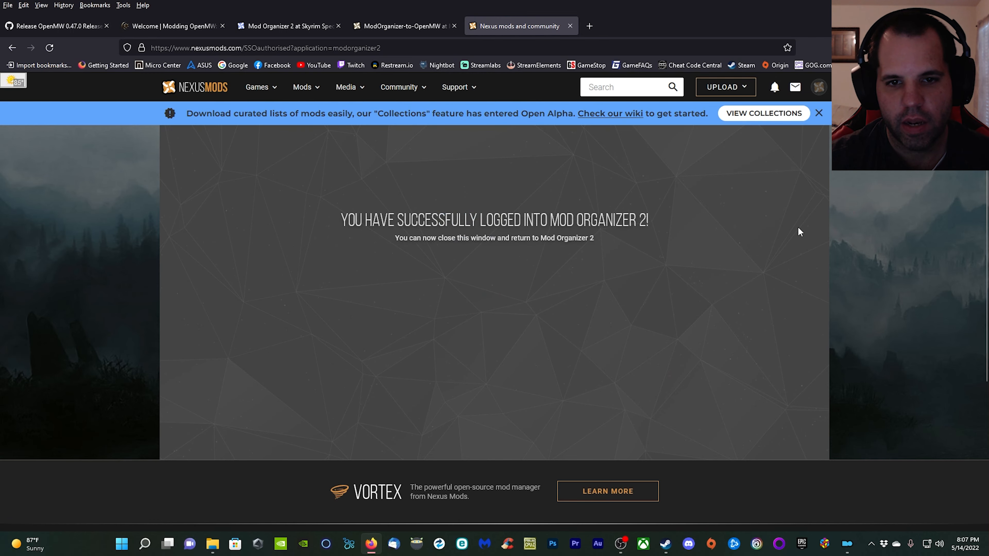
{"action": "left_click", "coordinate": [934, 6]}
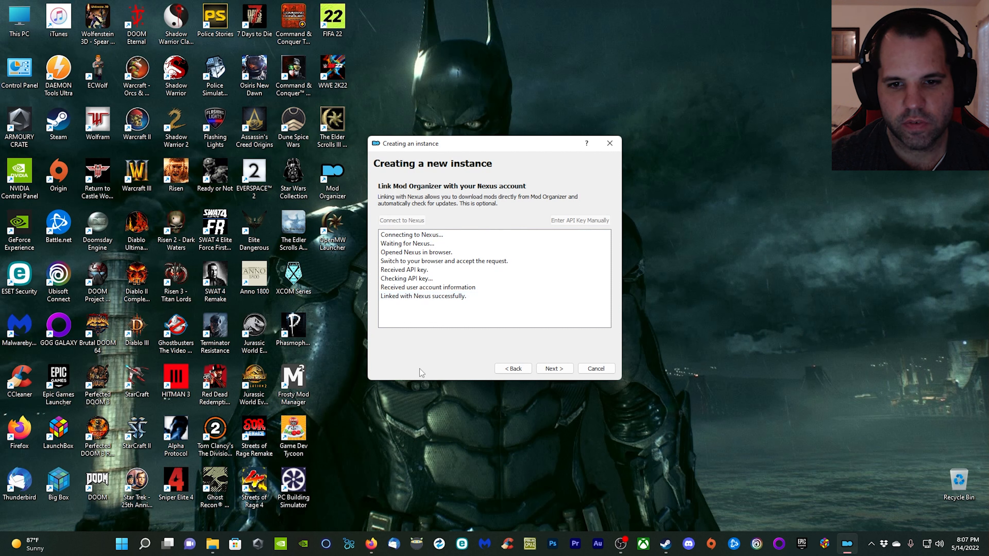
{"action": "left_click", "coordinate": [568, 369]}
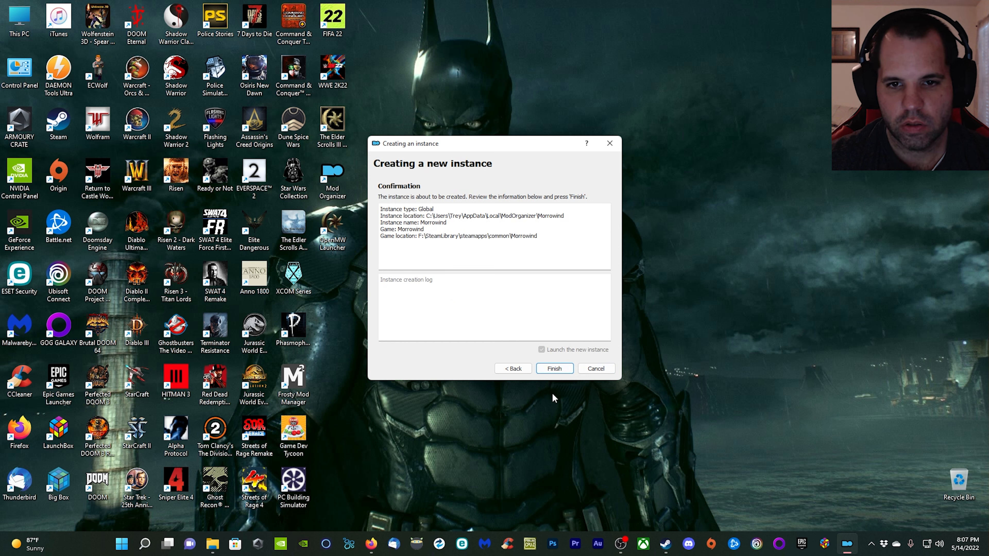
Create and launch the Morrowind instance, declining the tutorial and associating Mod Organizer with nxm links.
{"action": "left_click", "coordinate": [554, 368]}
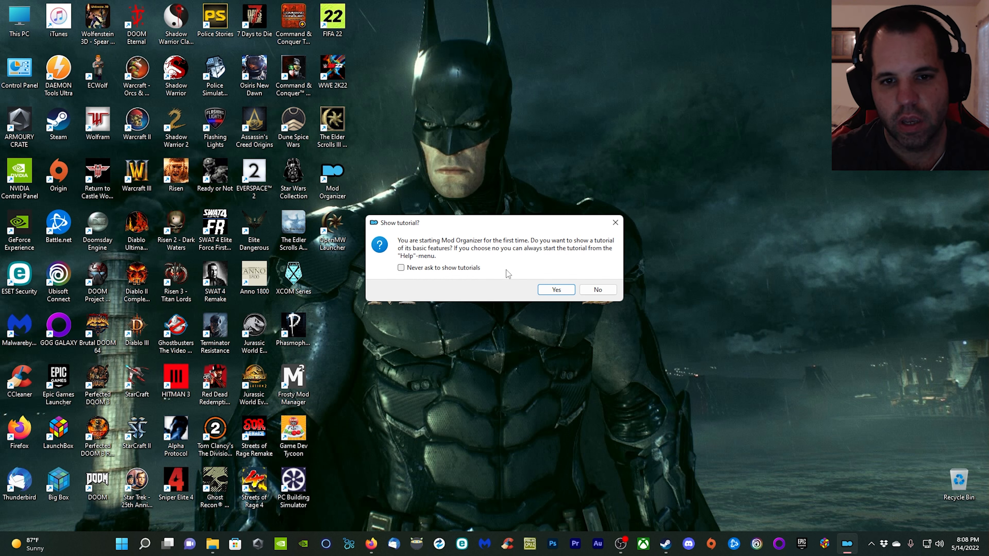
{"action": "left_click", "coordinate": [605, 291]}
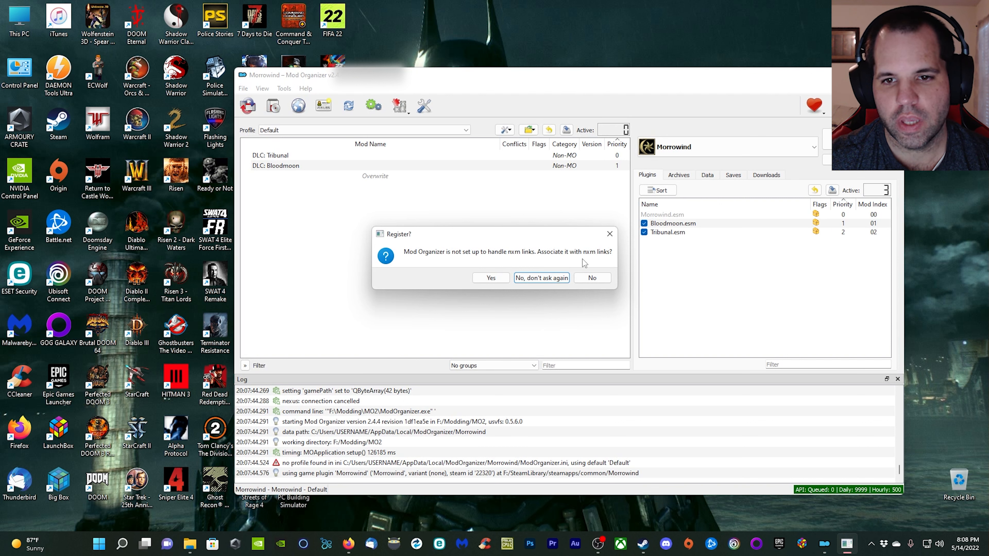
{"action": "left_click", "coordinate": [495, 280]}
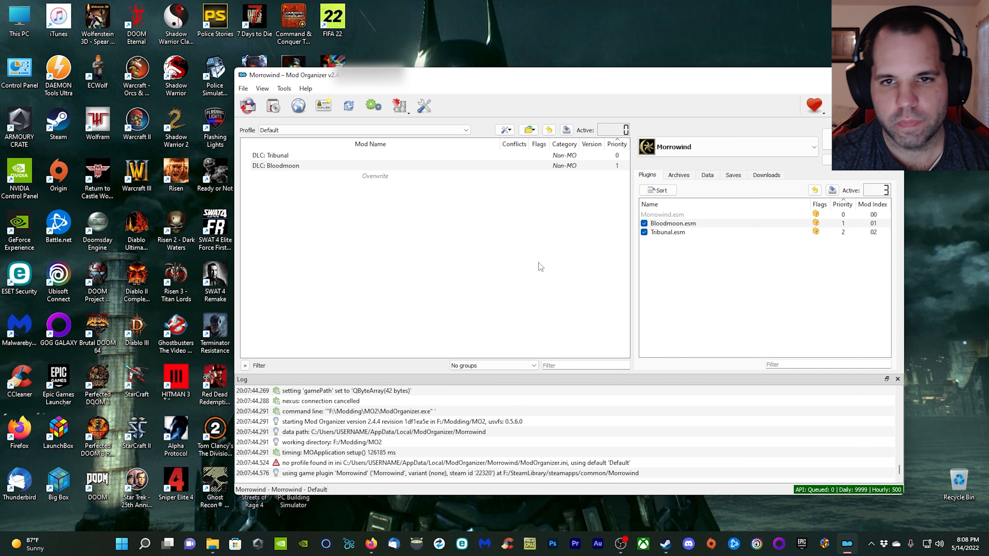
Close Mod Organizer and copy the openmw icon and OpenMWExport Python file from the extracted ModOrganizer-to-OpenMW folder.
{"action": "left_click_drag", "start_coordinate": [607, 82], "coordinate": [591, 56]}
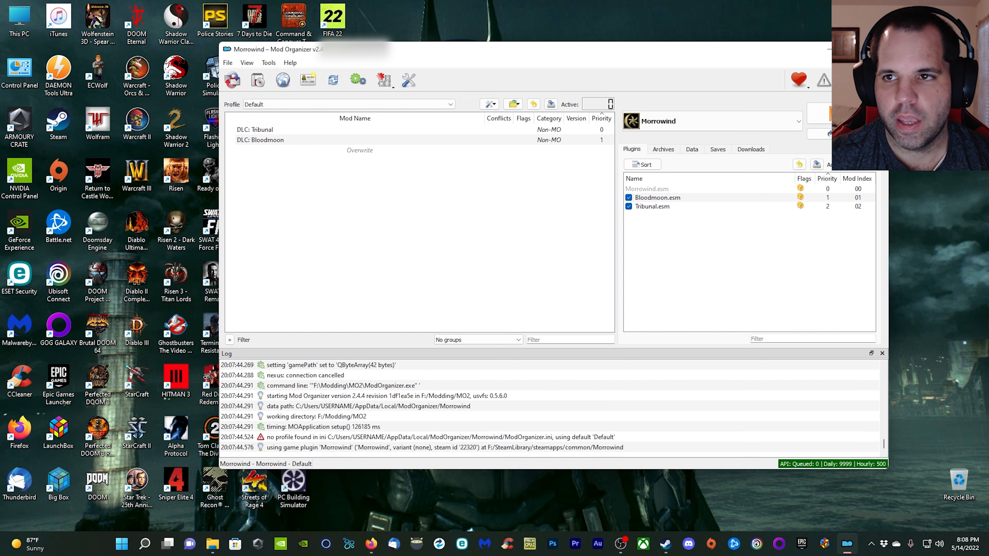
{"action": "left_click", "coordinate": [877, 49]}
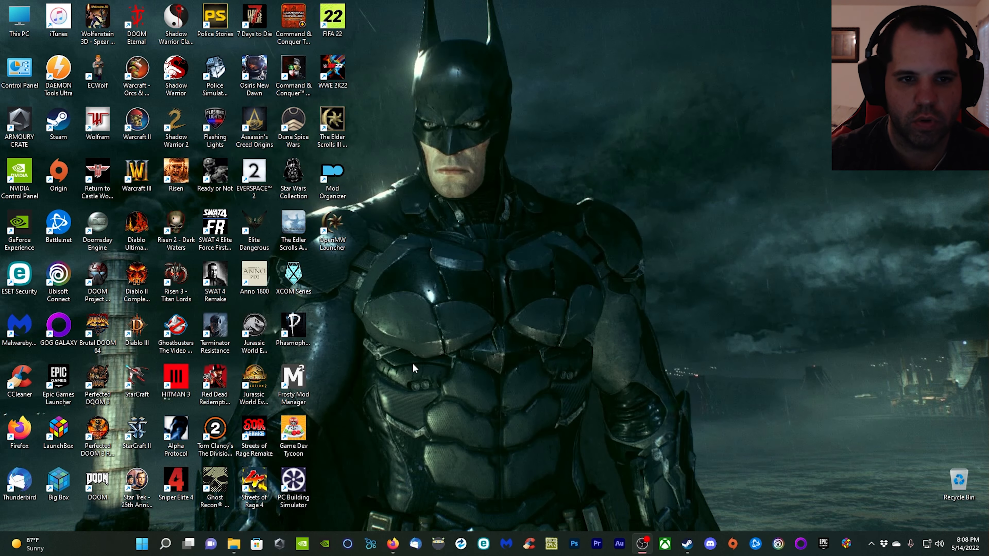
{"action": "left_click", "coordinate": [230, 545]}
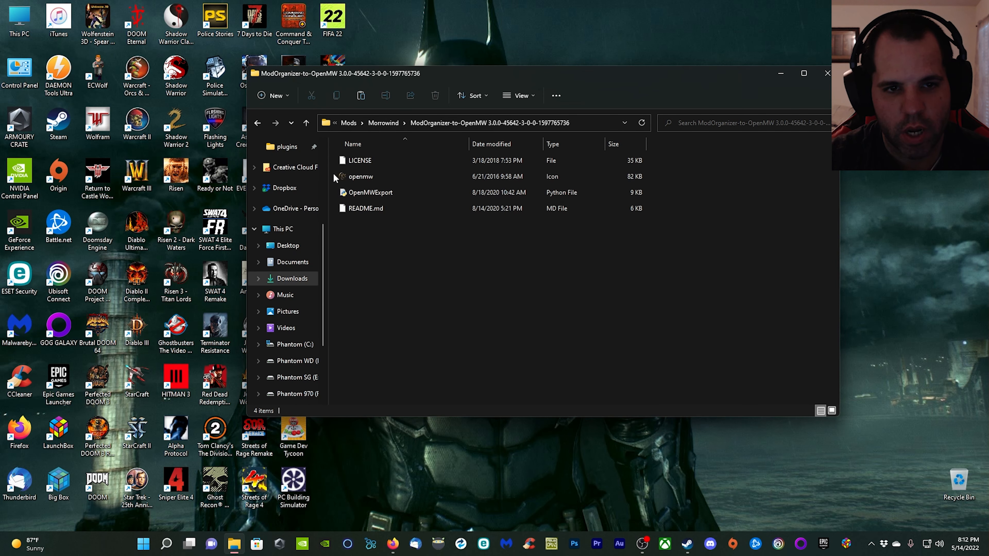
{"action": "left_click_drag", "start_coordinate": [331, 173], "coordinate": [375, 195]}
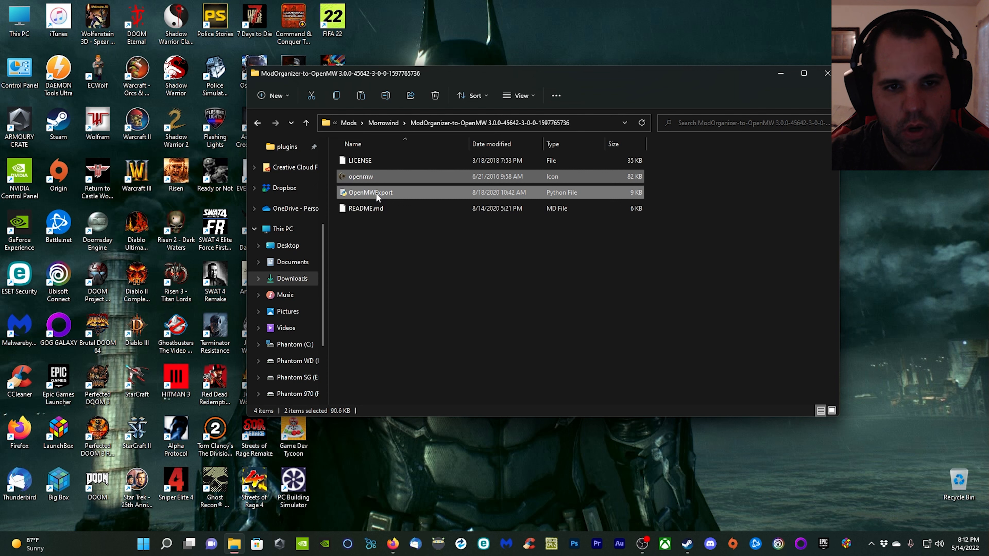
{"action": "right_click", "coordinate": [376, 192]}
{"action": "left_click", "coordinate": [413, 205]}
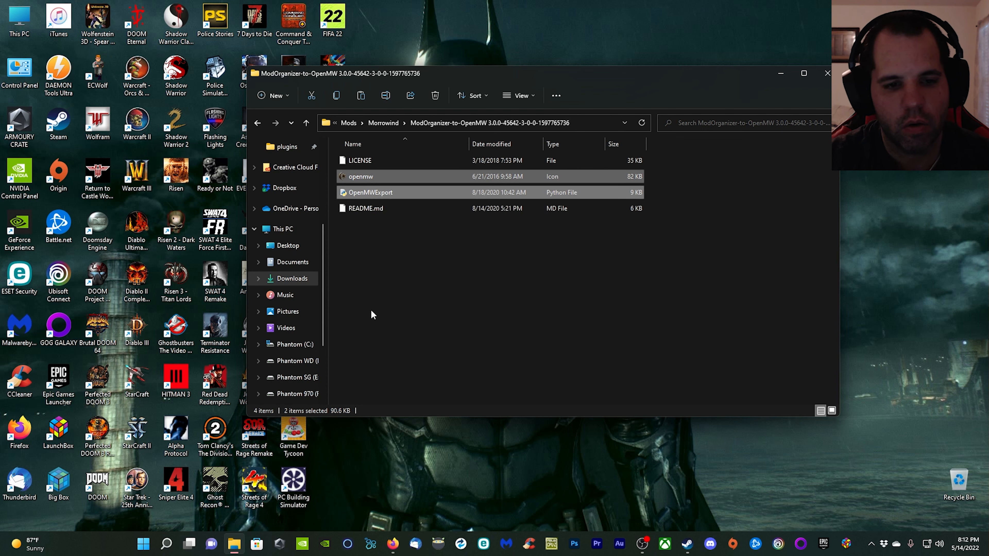
Paste the two copied files into F:\Modding\MO2\plugins and close the folder window.
{"action": "left_click", "coordinate": [304, 395]}
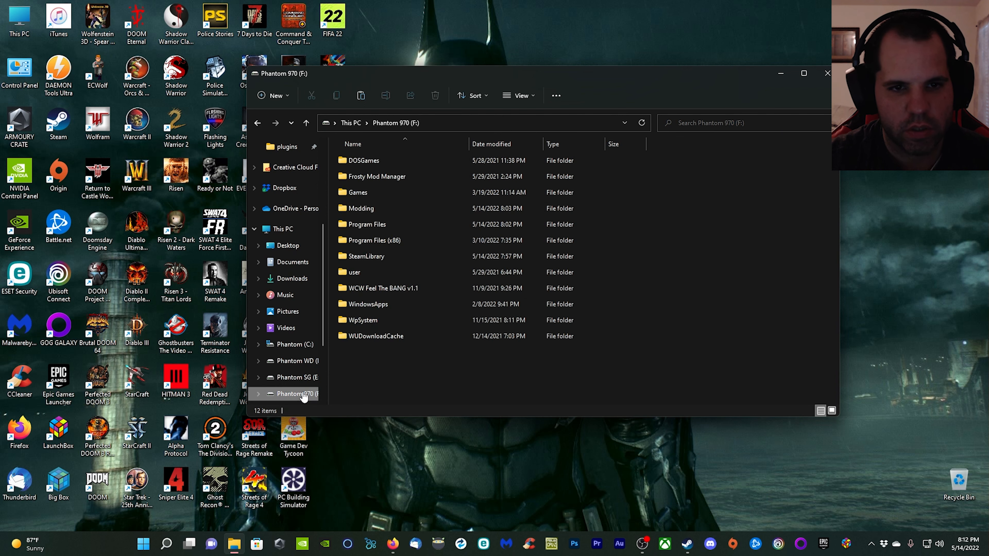
{"action": "double_click", "coordinate": [359, 207]}
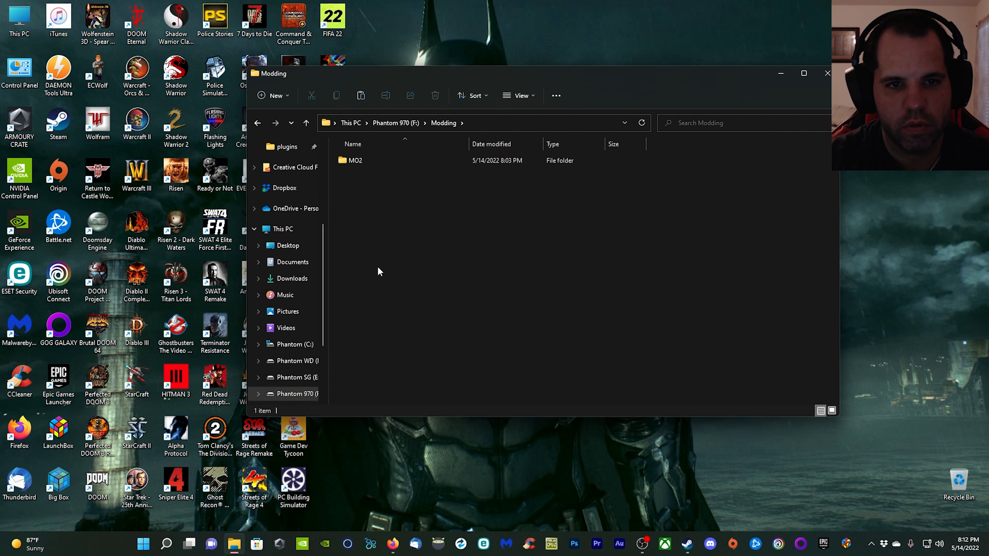
{"action": "double_click", "coordinate": [360, 161]}
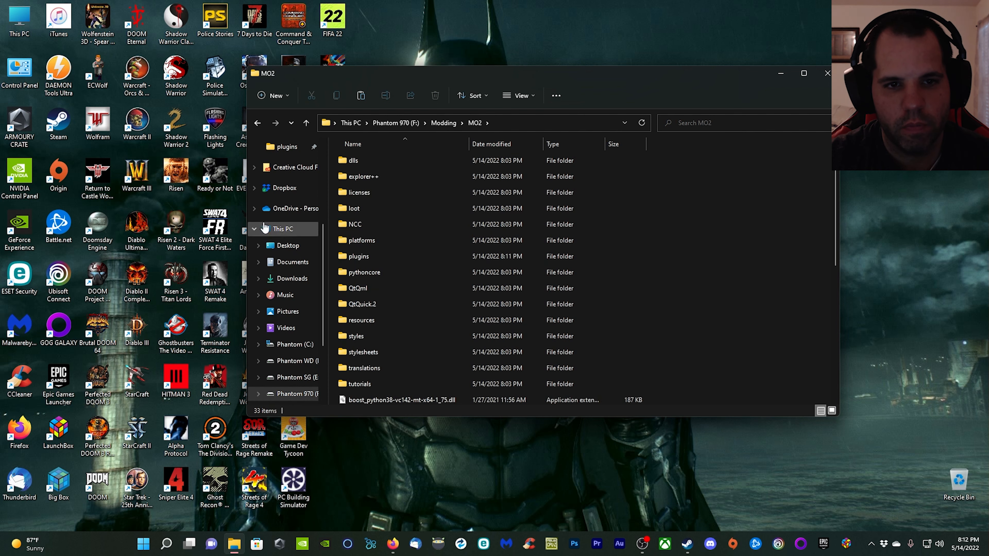
{"action": "double_click", "coordinate": [364, 255]}
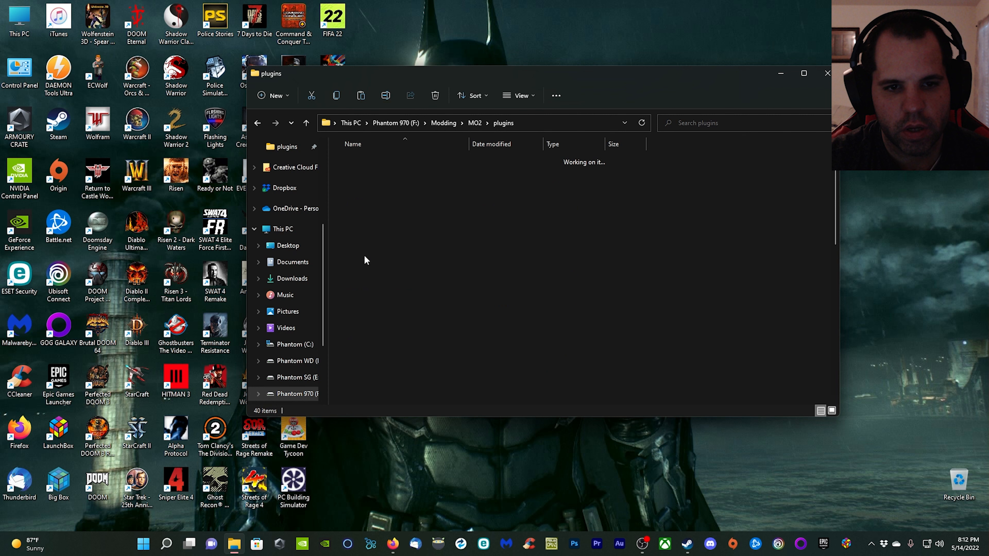
{"action": "right_click", "coordinate": [747, 214]}
{"action": "left_click", "coordinate": [762, 228]}
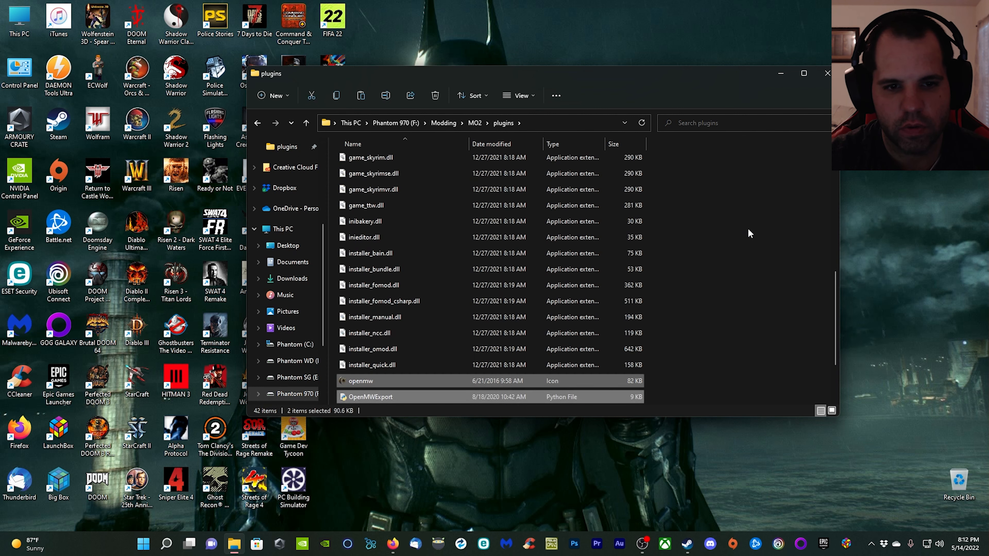
{"action": "left_click", "coordinate": [828, 73]}
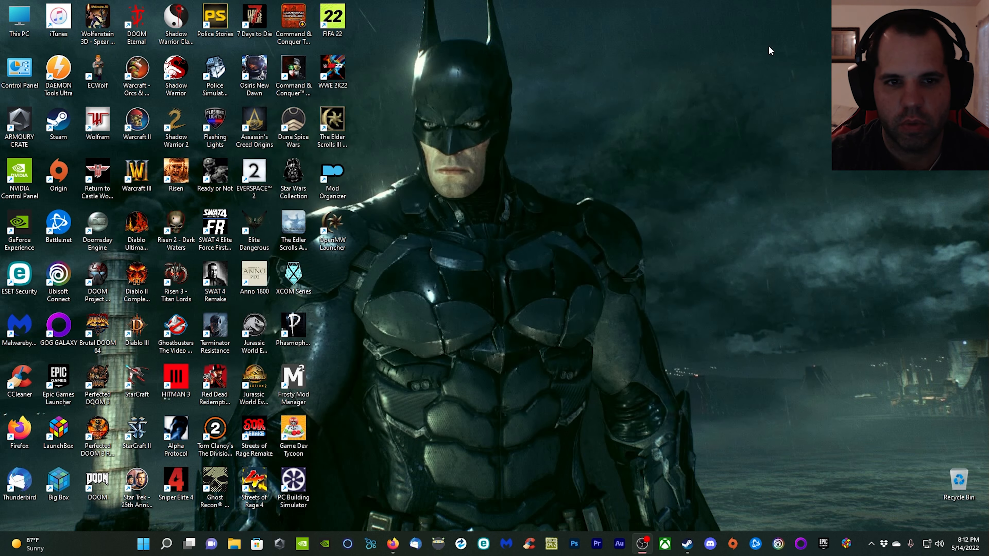
Relaunch Mod Organizer from the desktop and check its tool plugins for the Export to OpenMW entry.
{"action": "double_click", "coordinate": [332, 172]}
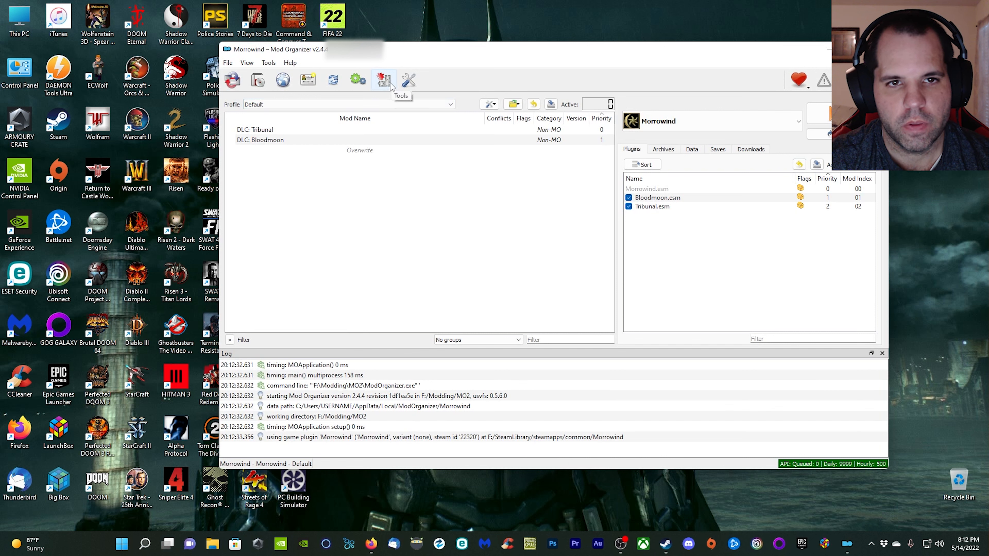
{"action": "left_click", "coordinate": [392, 86]}
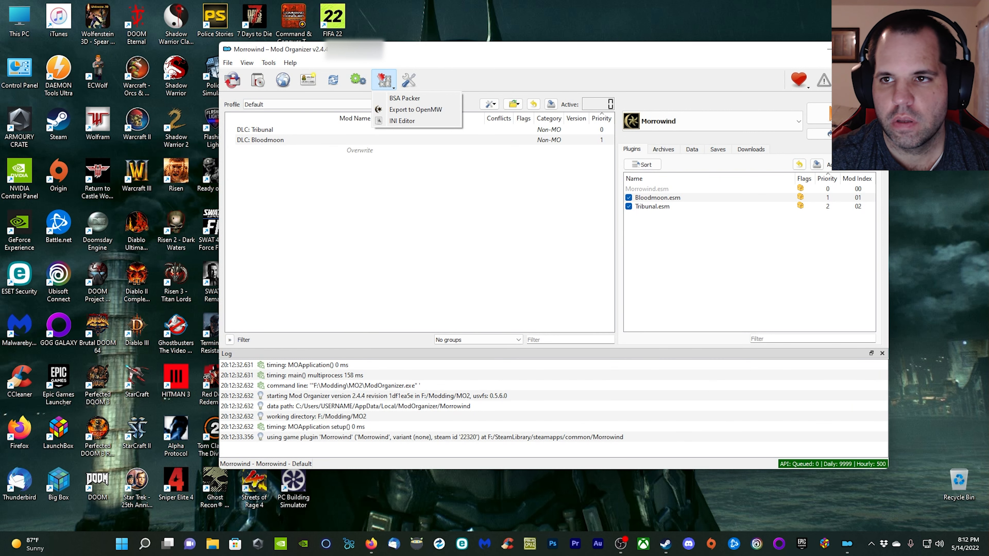
{"action": "key", "text": "Escape"}
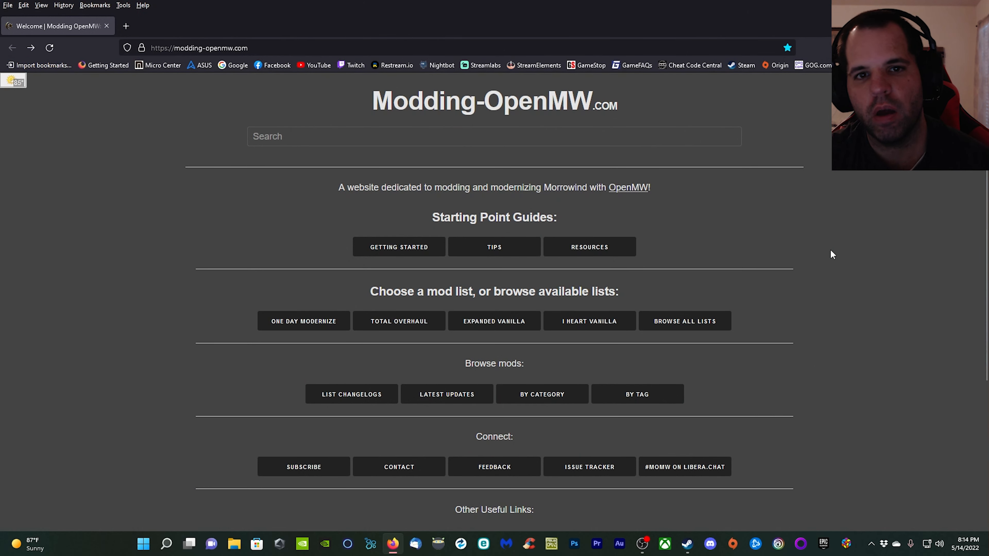
Open the Tweak Settings guide from the Getting Started section of the Modding-OpenMW website.
{"action": "left_click", "coordinate": [430, 251]}
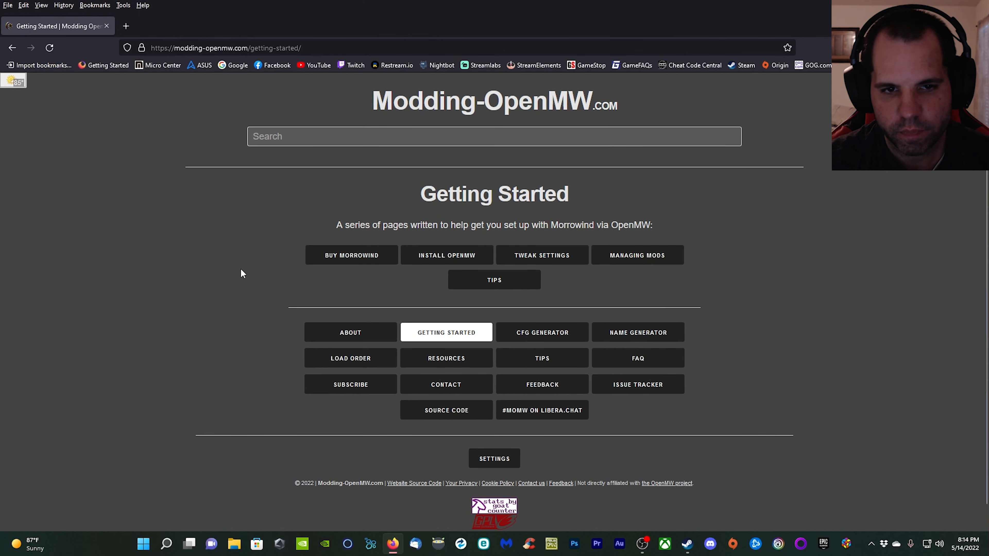
{"action": "left_click", "coordinate": [562, 257]}
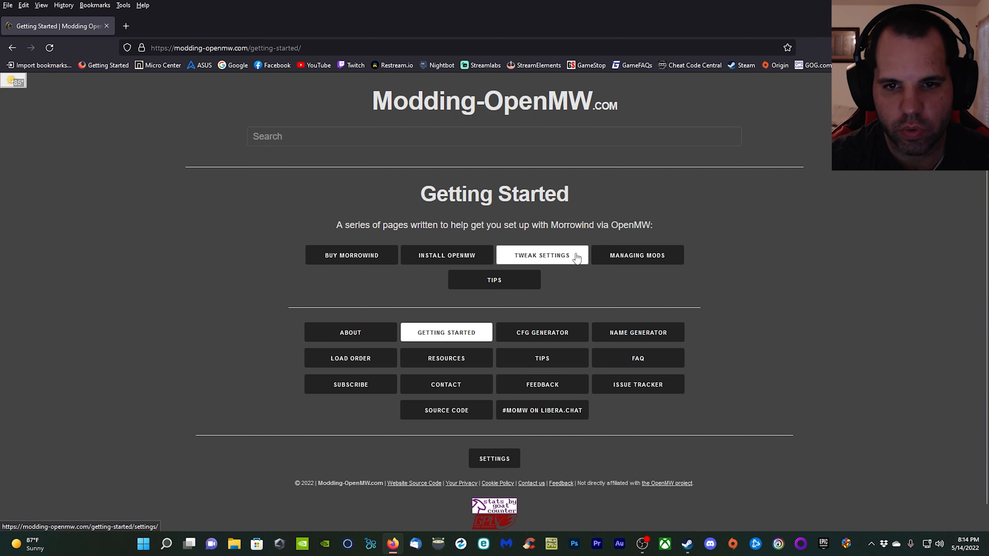
{"action": "scroll", "coordinate": [647, 362], "scroll_direction": "down", "scroll_amount": 5}
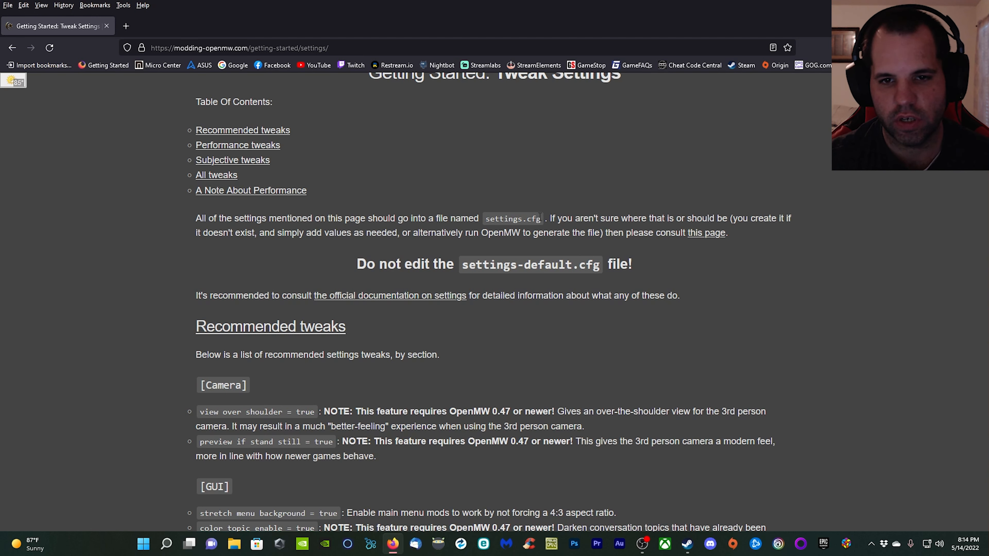
Open settings.cfg from the Documents\My Games\OpenMW folder in Notepad++.
{"action": "left_click", "coordinate": [235, 543]}
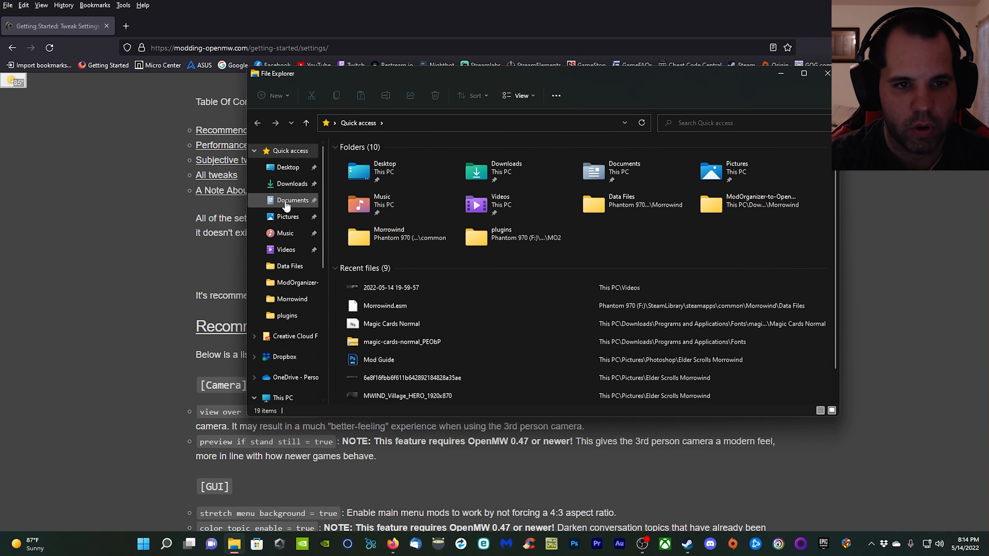
{"action": "left_click", "coordinate": [293, 201]}
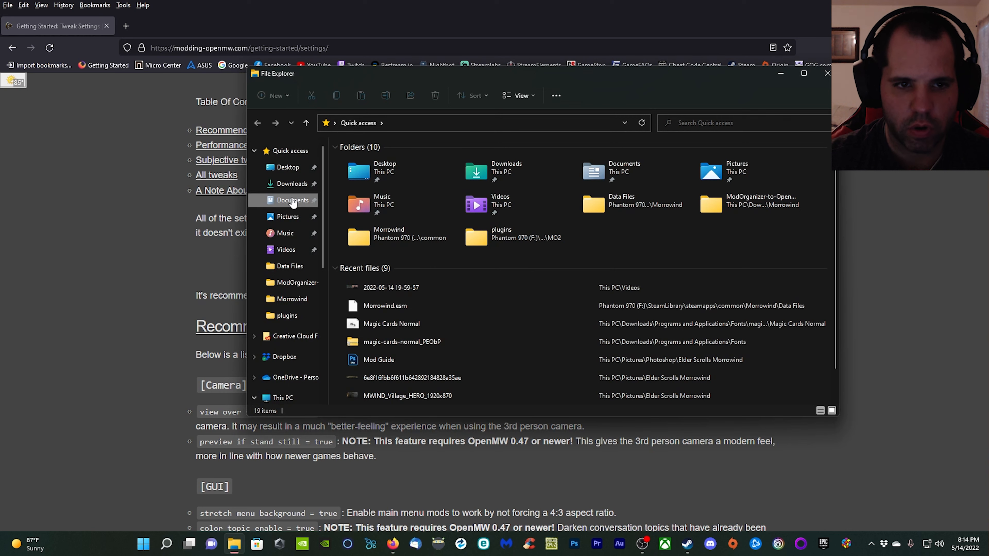
{"action": "scroll", "coordinate": [403, 233], "scroll_direction": "down", "scroll_amount": 6}
{"action": "scroll", "coordinate": [404, 237], "scroll_direction": "down", "scroll_amount": 1}
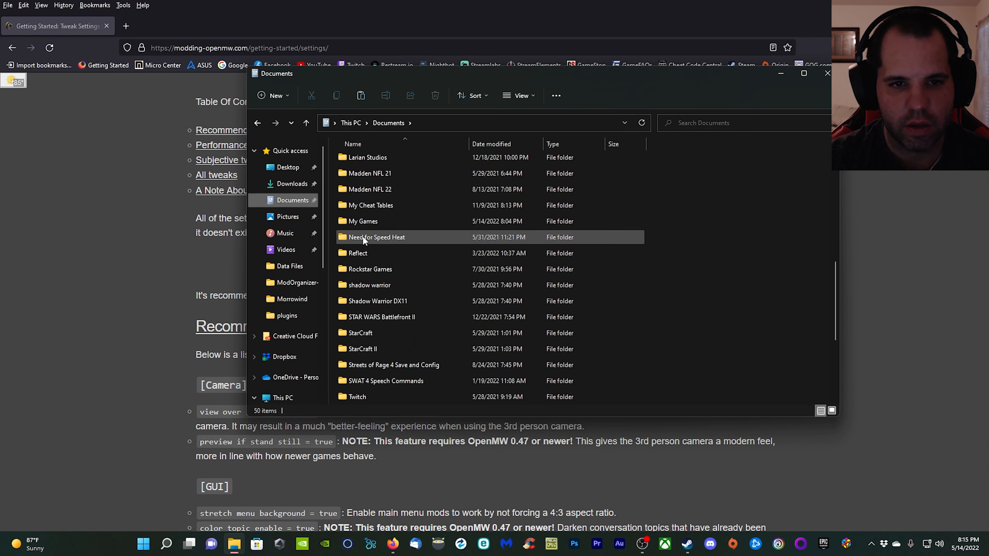
{"action": "double_click", "coordinate": [348, 223]}
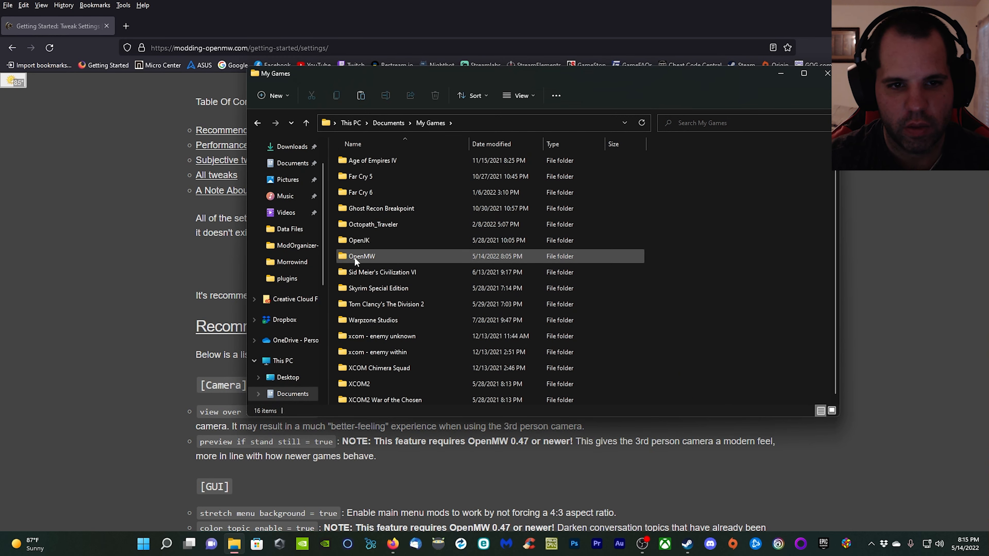
{"action": "double_click", "coordinate": [365, 256]}
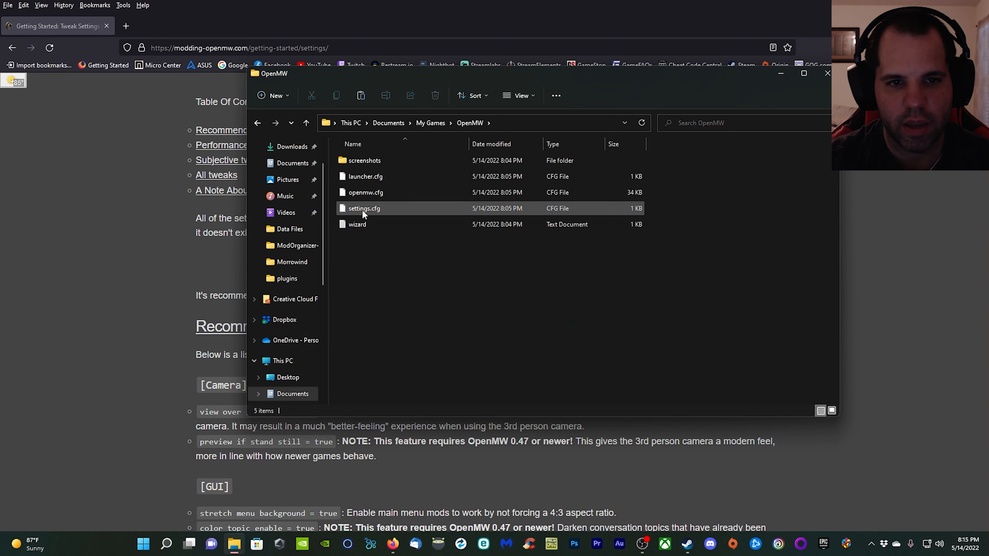
{"action": "right_click", "coordinate": [374, 209]}
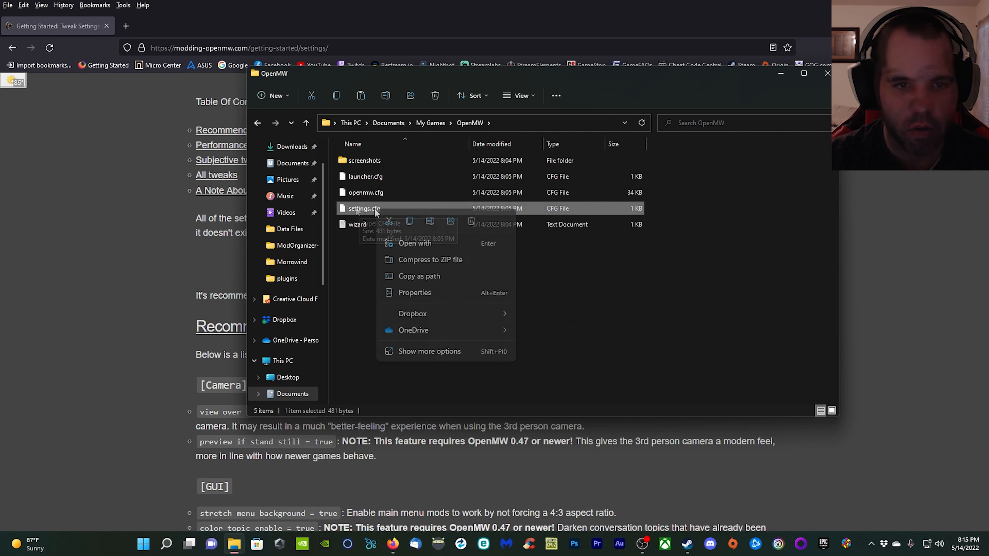
{"action": "left_click", "coordinate": [444, 354]}
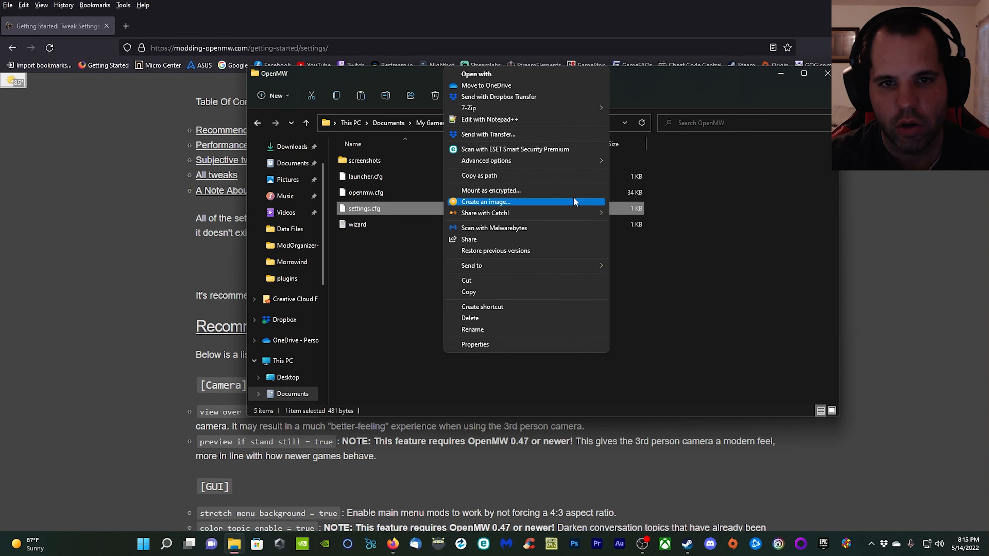
{"action": "left_click", "coordinate": [539, 123]}
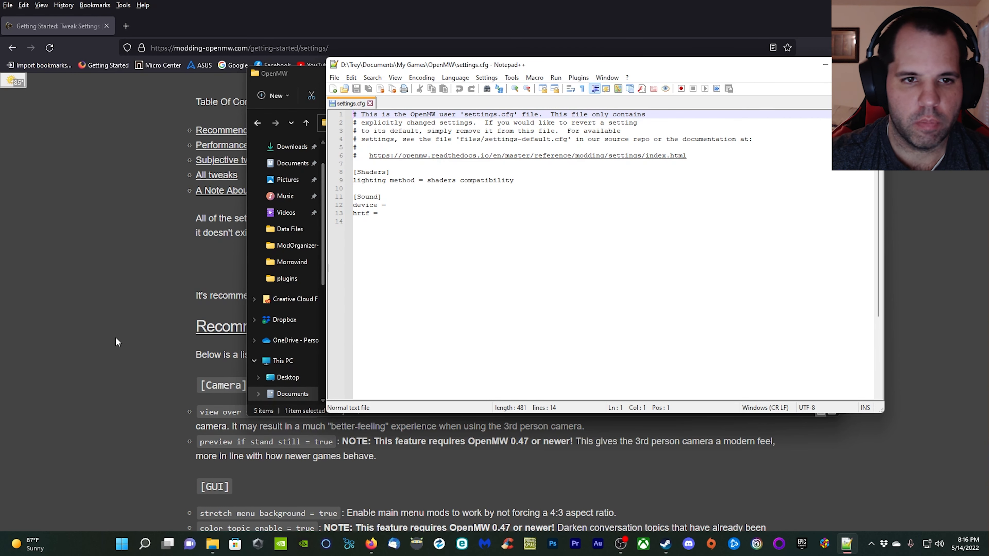
Copy the complete All tweaks settings block, from [Camera] through [Terrain], from the Tweak Settings web page.
{"action": "left_click", "coordinate": [119, 281]}
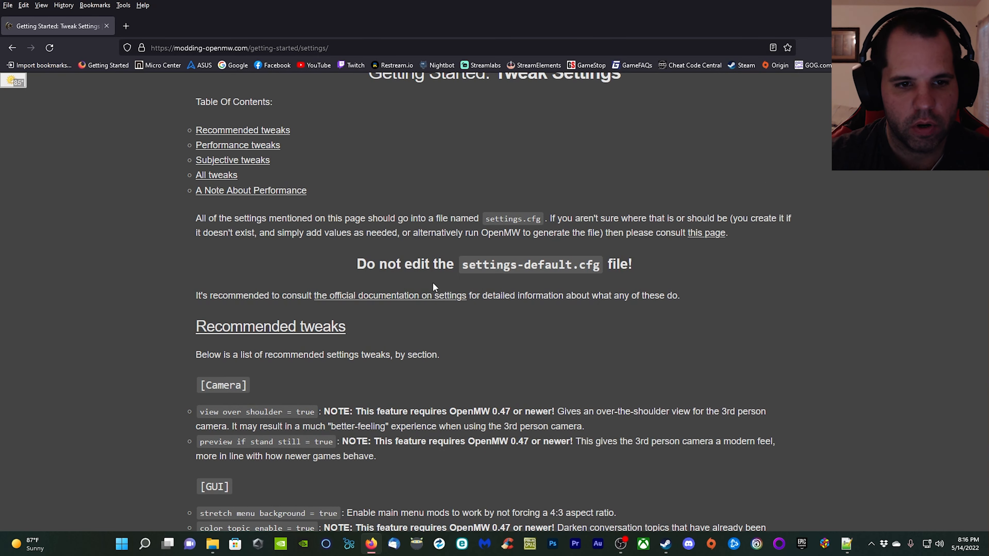
{"action": "scroll", "coordinate": [435, 288], "scroll_direction": "down", "scroll_amount": 5}
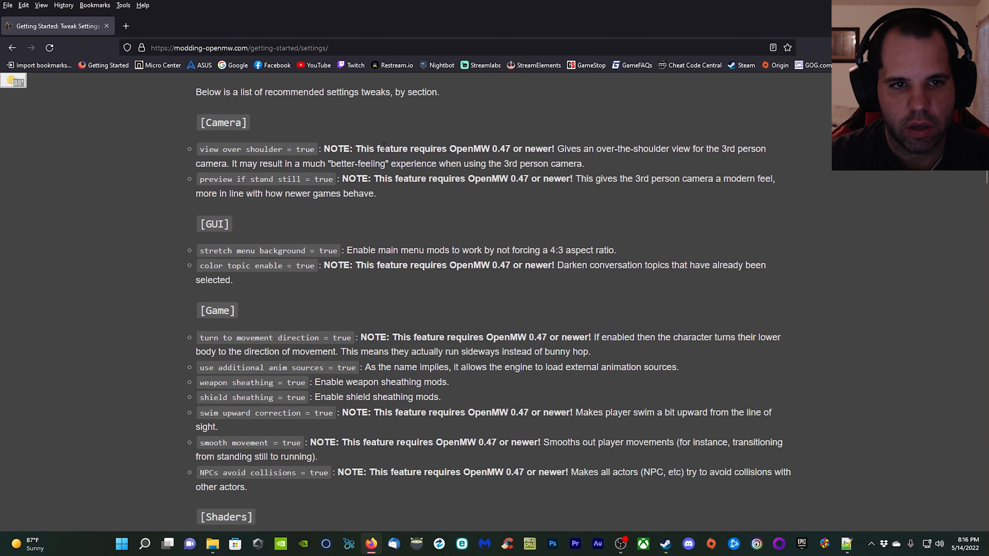
{"action": "scroll", "coordinate": [323, 234], "scroll_direction": "down", "scroll_amount": 15}
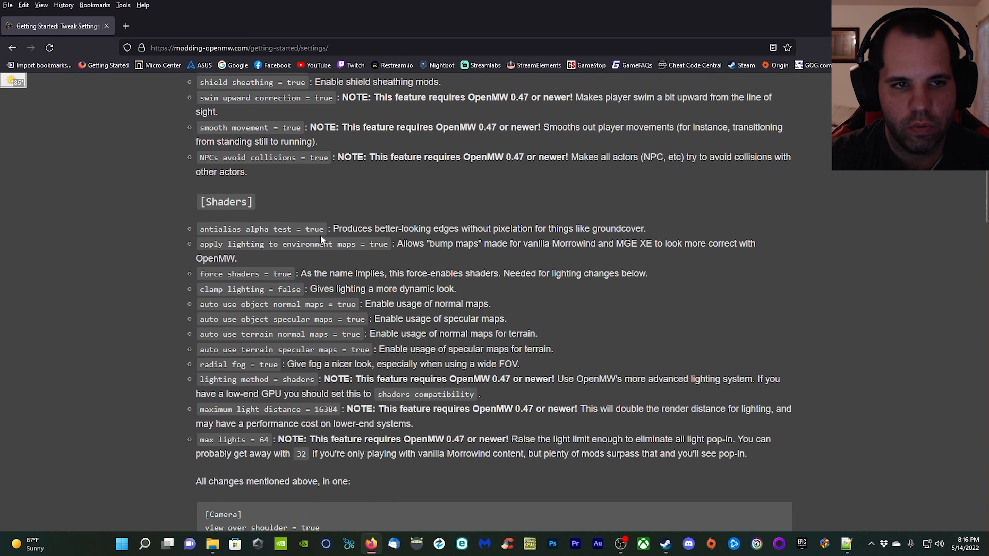
{"action": "scroll", "coordinate": [330, 230], "scroll_direction": "down", "scroll_amount": 15}
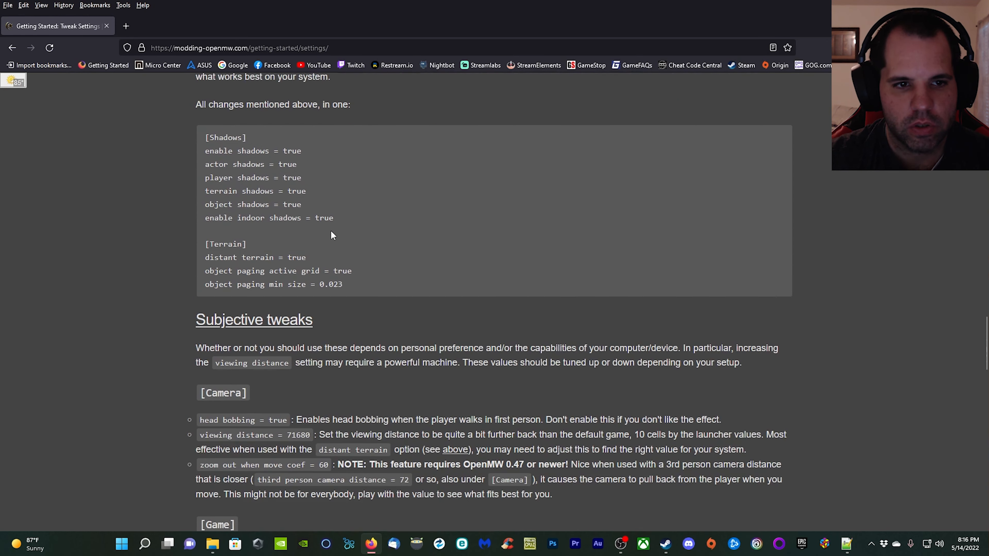
{"action": "scroll", "coordinate": [337, 226], "scroll_direction": "down", "scroll_amount": 6}
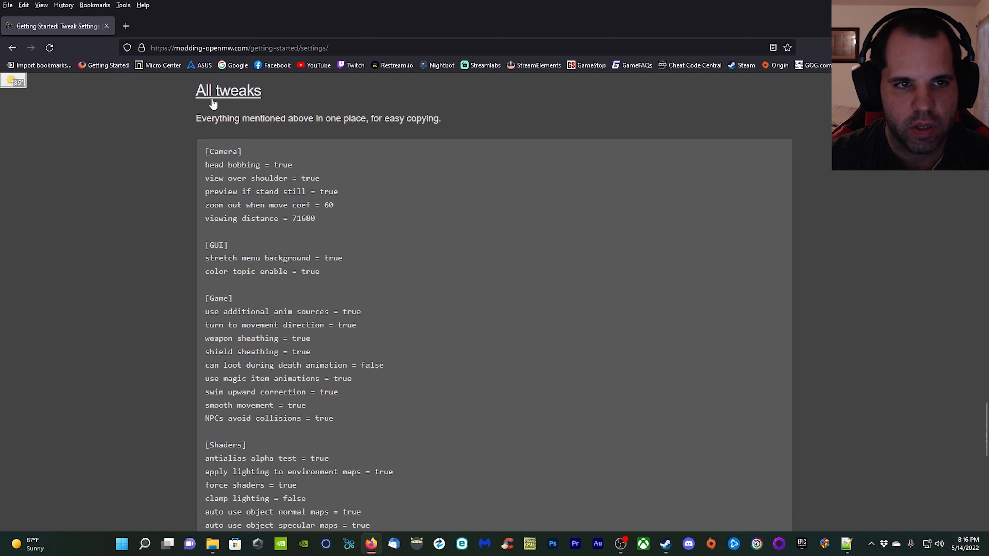
{"action": "scroll", "coordinate": [362, 198], "scroll_direction": "down", "scroll_amount": 1}
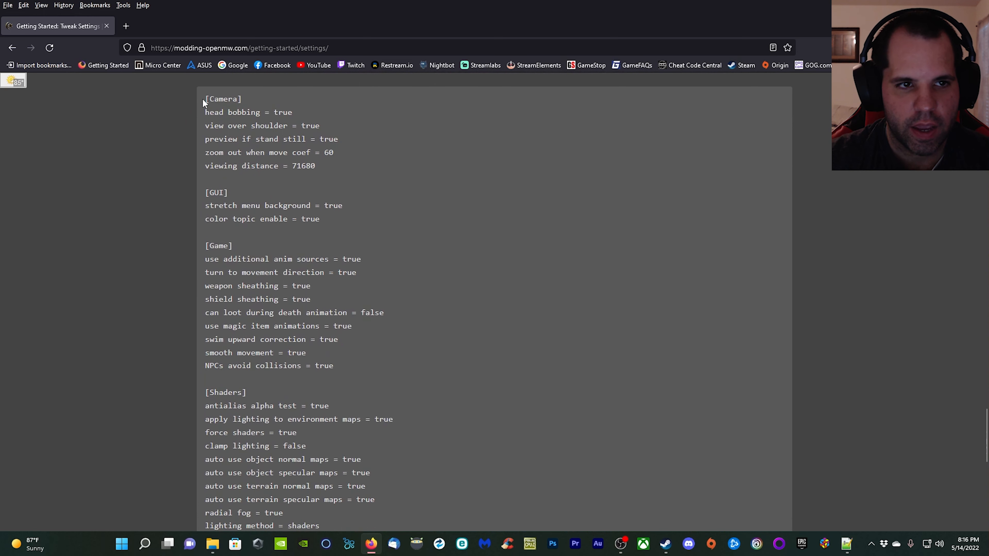
{"action": "left_click_drag", "start_coordinate": [204, 99], "coordinate": [371, 218]}
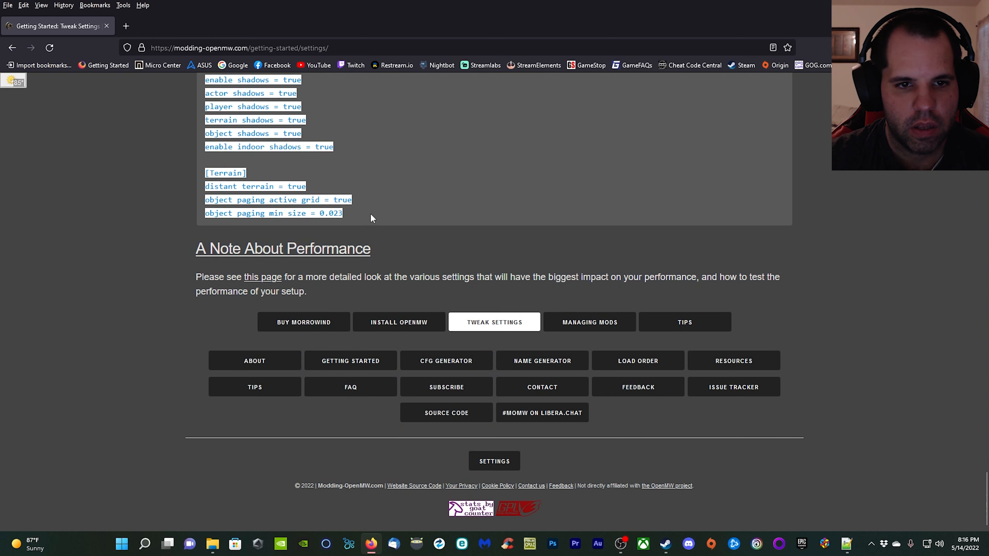
{"action": "right_click", "coordinate": [336, 213]}
{"action": "left_click", "coordinate": [345, 221]}
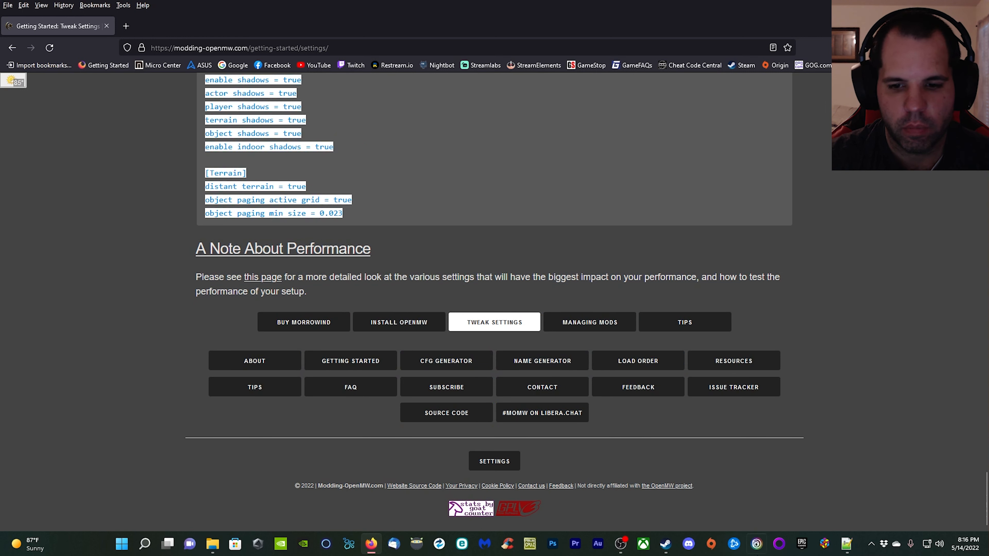
Replace the [Shaders] heading and its lighting method line in settings.cfg with the copied tweaks block.
{"action": "left_click", "coordinate": [846, 545]}
{"action": "left_click_drag", "start_coordinate": [354, 172], "coordinate": [520, 179]}
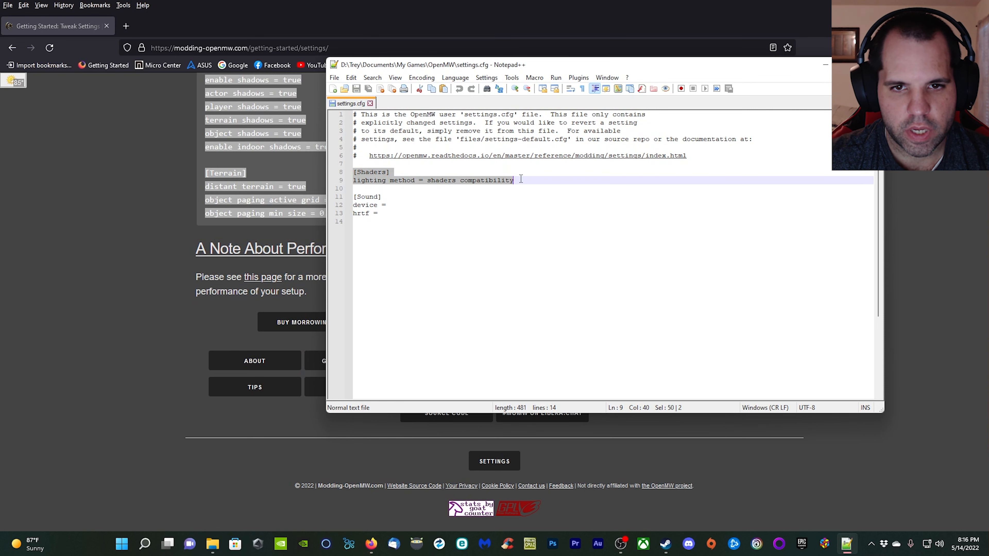
{"action": "right_click", "coordinate": [487, 183]}
{"action": "left_click", "coordinate": [514, 217]}
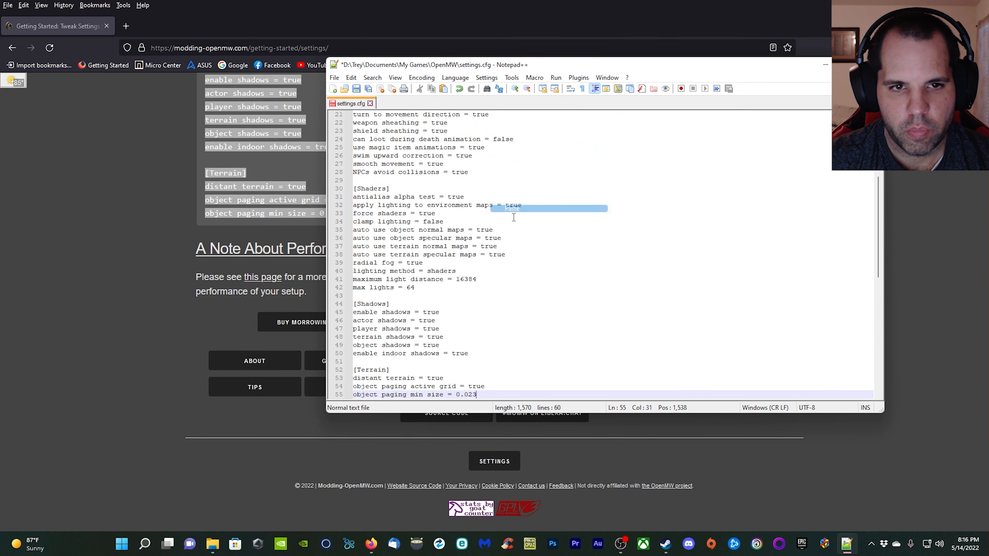
Check the pasted tweaks in settings.cfg, save the file and close Notepad++.
{"action": "scroll", "coordinate": [530, 315], "scroll_direction": "down", "scroll_amount": 5}
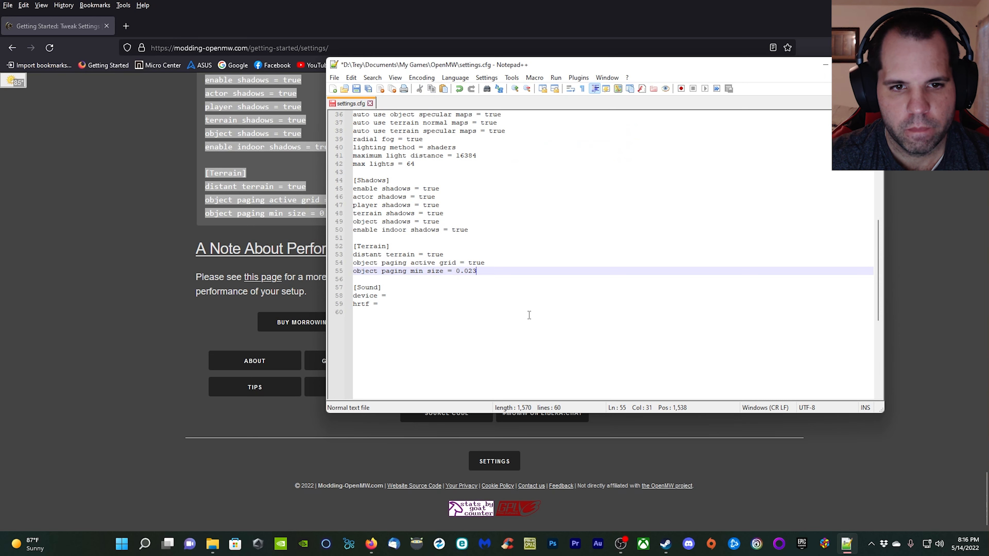
{"action": "scroll", "coordinate": [529, 315], "scroll_direction": "up", "scroll_amount": 12}
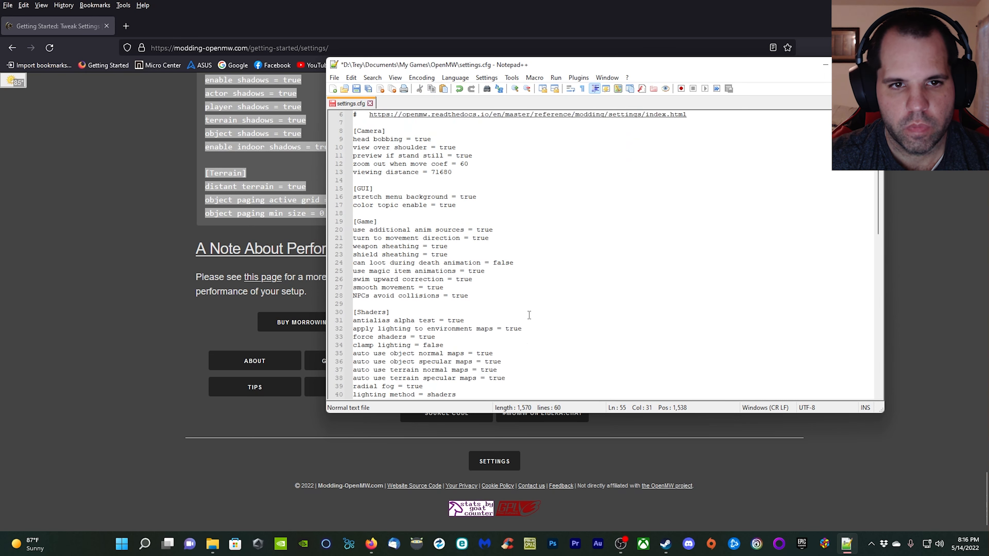
{"action": "left_click", "coordinate": [357, 89]}
{"action": "left_click", "coordinate": [875, 64]}
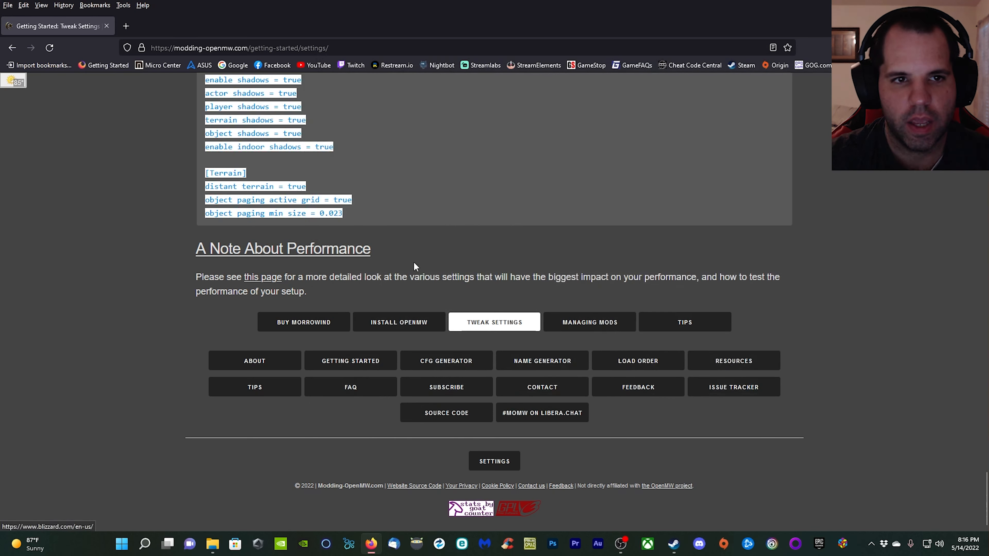
Return to the Modding-OpenMW home page, minimize the browser and close the OpenMW folder window to reach the desktop.
{"action": "scroll", "coordinate": [379, 283], "scroll_direction": "up", "scroll_amount": 15}
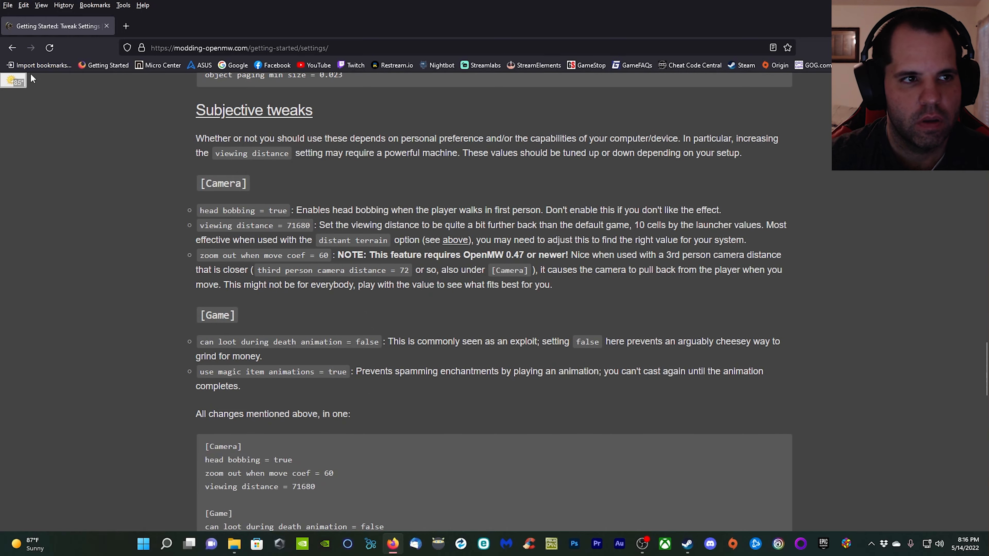
{"action": "left_click", "coordinate": [16, 49]}
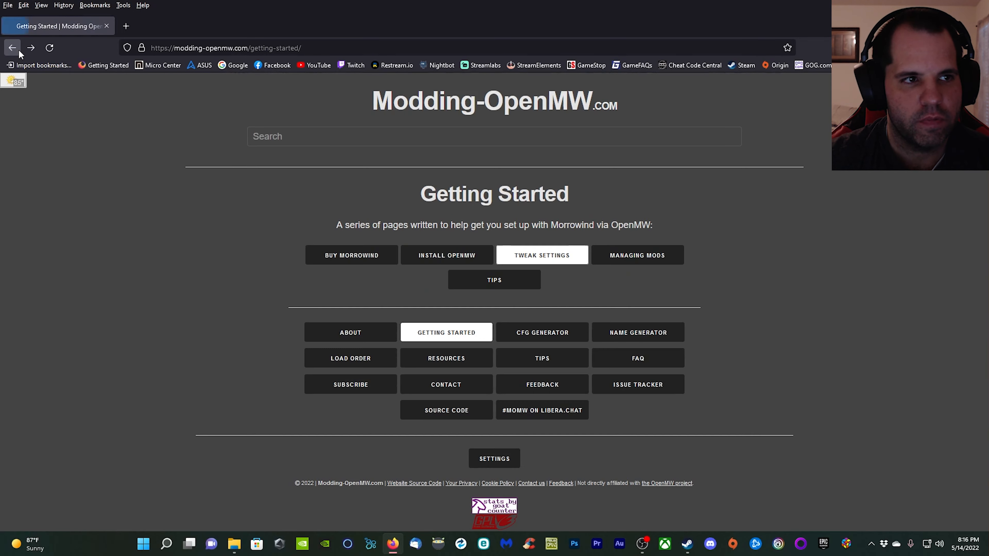
{"action": "left_click", "coordinate": [18, 50]}
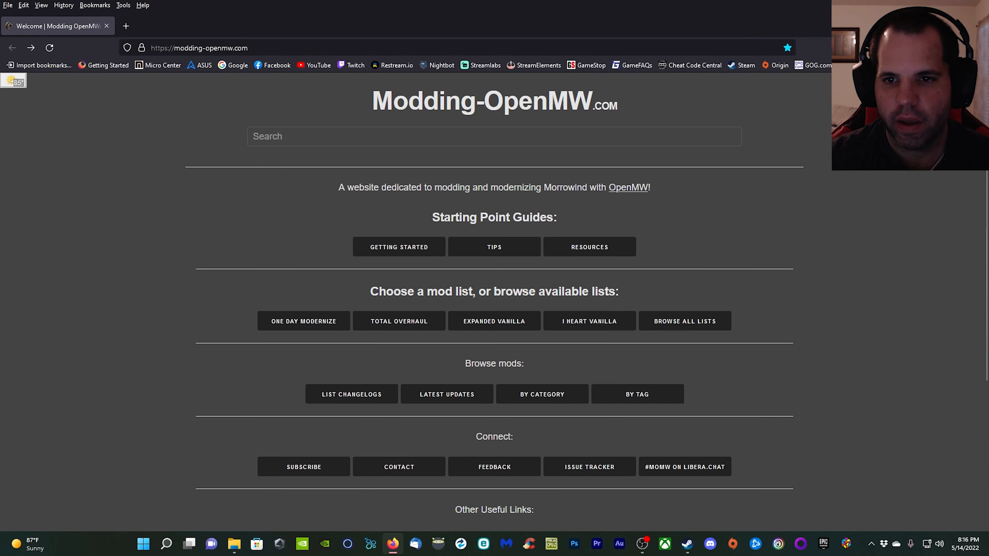
{"action": "left_click", "coordinate": [930, 7]}
{"action": "left_click", "coordinate": [823, 76]}
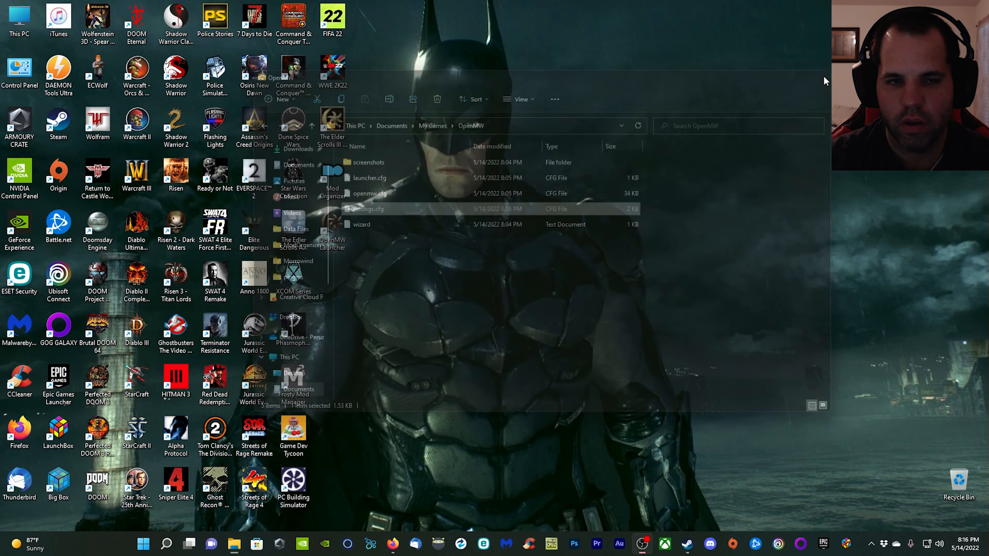
Switch to the OpenMW Launcher and review its data files, lighting and shadow settings.
{"action": "double_click", "coordinate": [332, 228]}
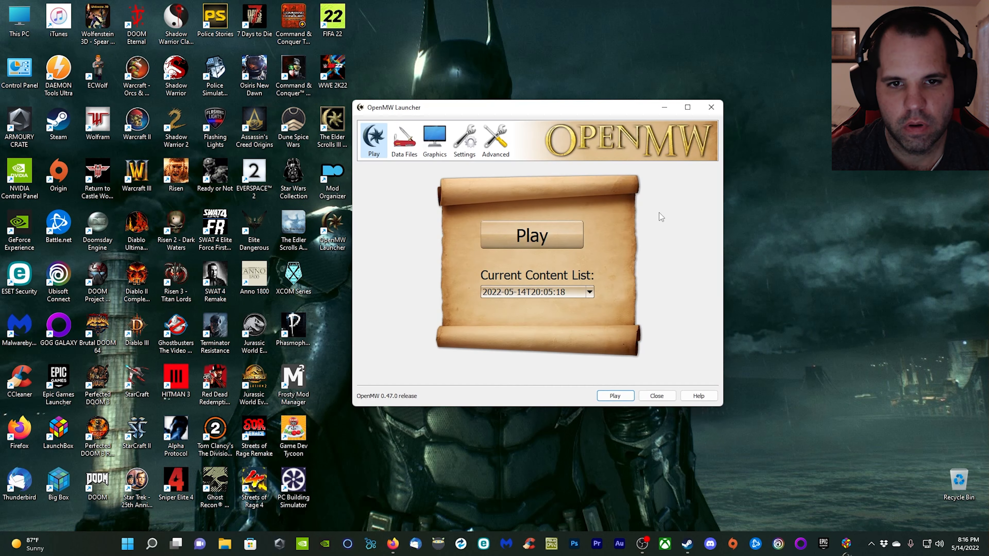
{"action": "left_click", "coordinate": [405, 141]}
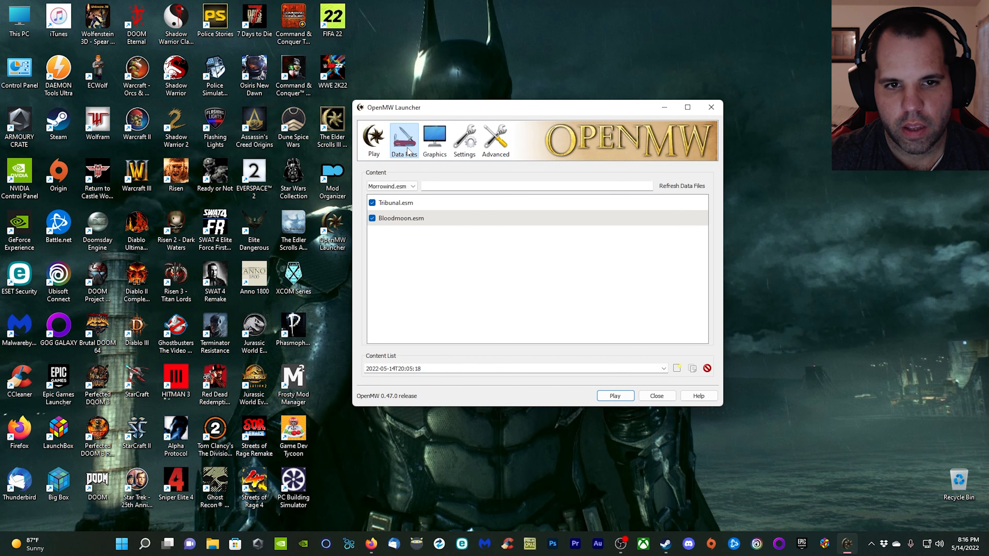
{"action": "left_click", "coordinate": [436, 150]}
{"action": "left_click", "coordinate": [408, 176]}
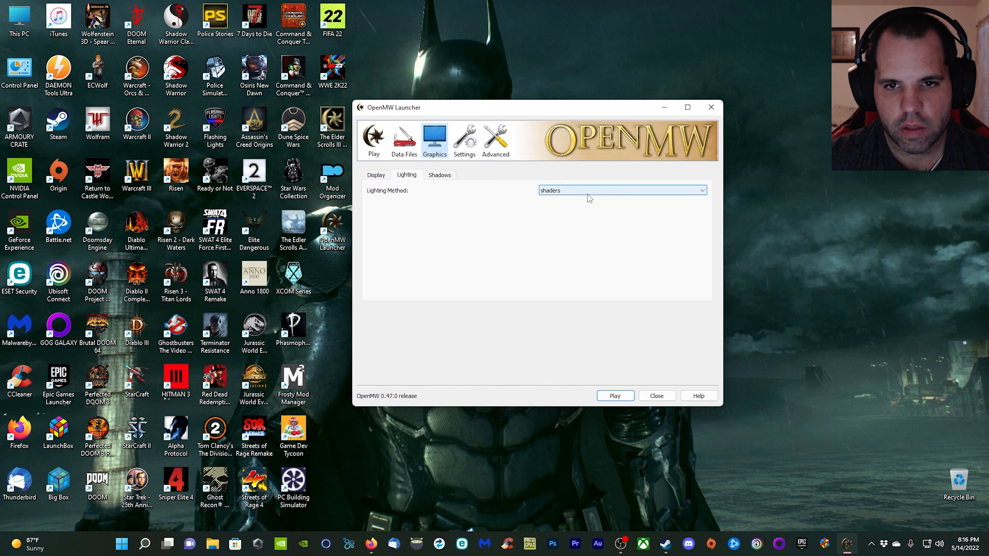
{"action": "left_click", "coordinate": [440, 175]}
Enable Full Screen in the display settings and set the standard resolution to 1920 x 1080 (Wide 16:9).
{"action": "left_click", "coordinate": [376, 175]}
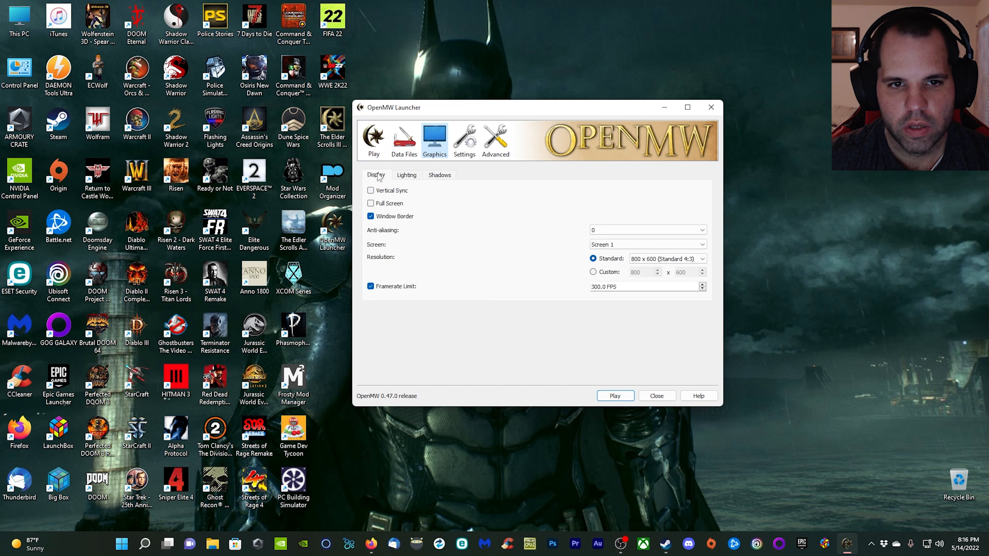
{"action": "left_click", "coordinate": [371, 203]}
{"action": "left_click", "coordinate": [695, 260]}
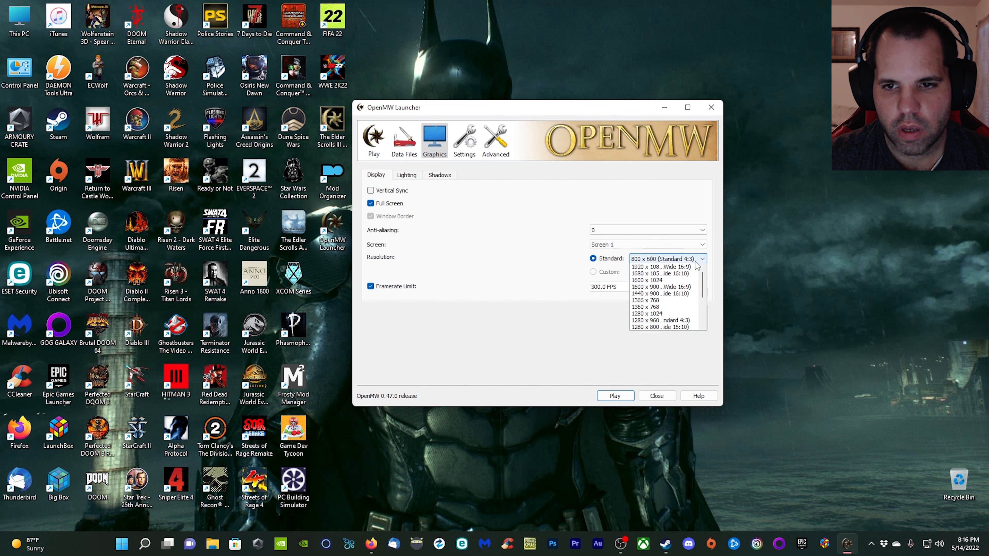
{"action": "left_click", "coordinate": [670, 268]}
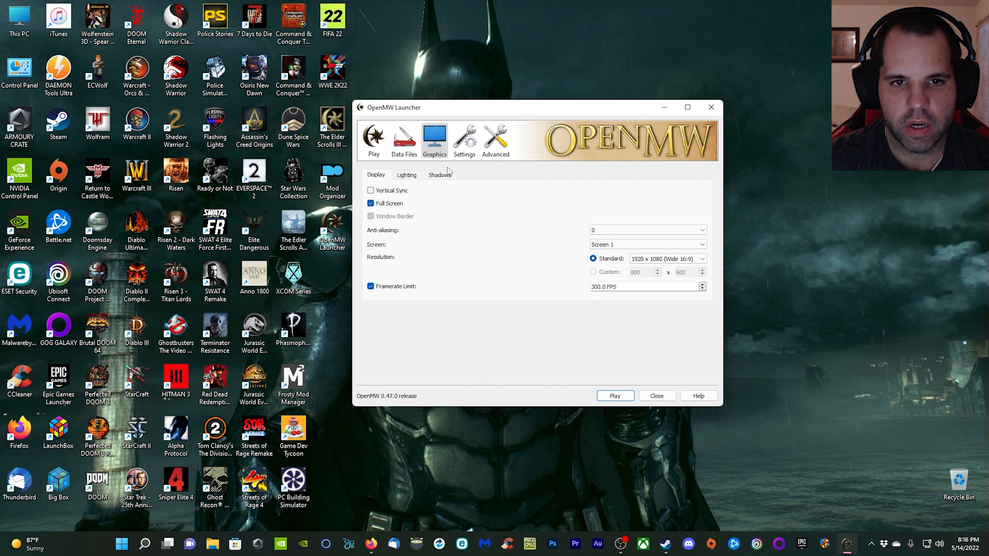
Enable Toggle sneak in the advanced game mechanics settings.
{"action": "left_click", "coordinate": [464, 144]}
{"action": "left_click", "coordinate": [503, 142]}
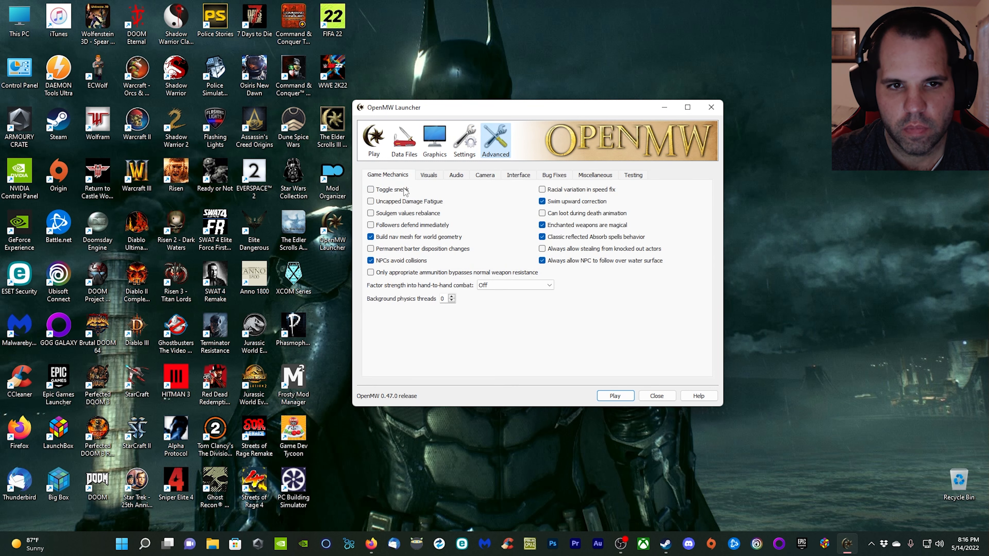
{"action": "left_click", "coordinate": [372, 191]}
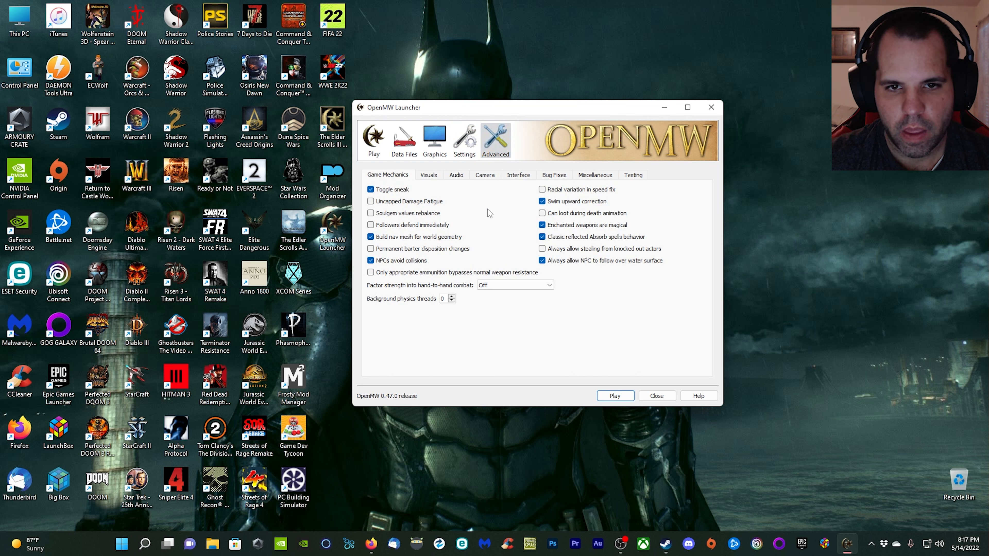
Enable both bug fixes: Merchant equipping fix and Trainers choose their training skills based on their base skill points.
{"action": "left_click", "coordinate": [555, 176]}
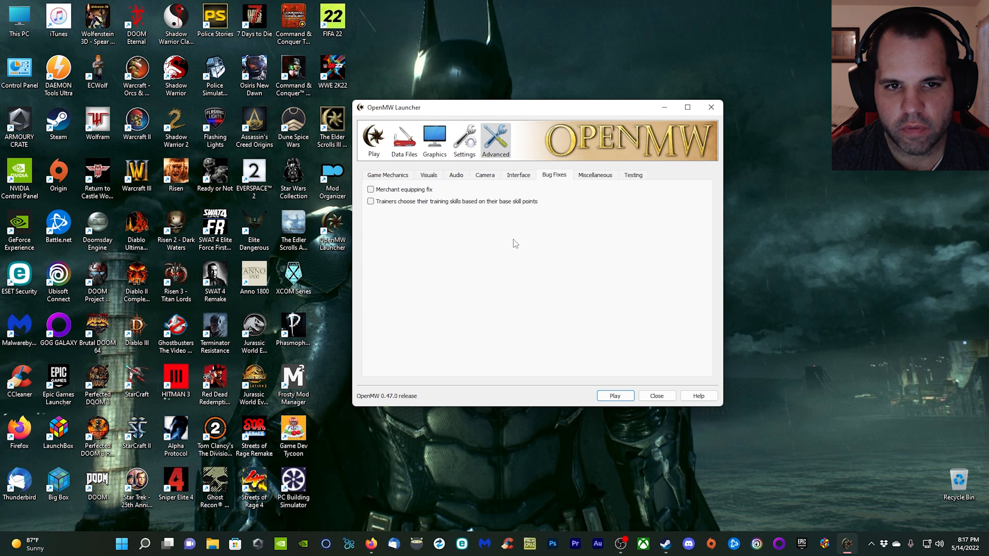
{"action": "left_click", "coordinate": [370, 190]}
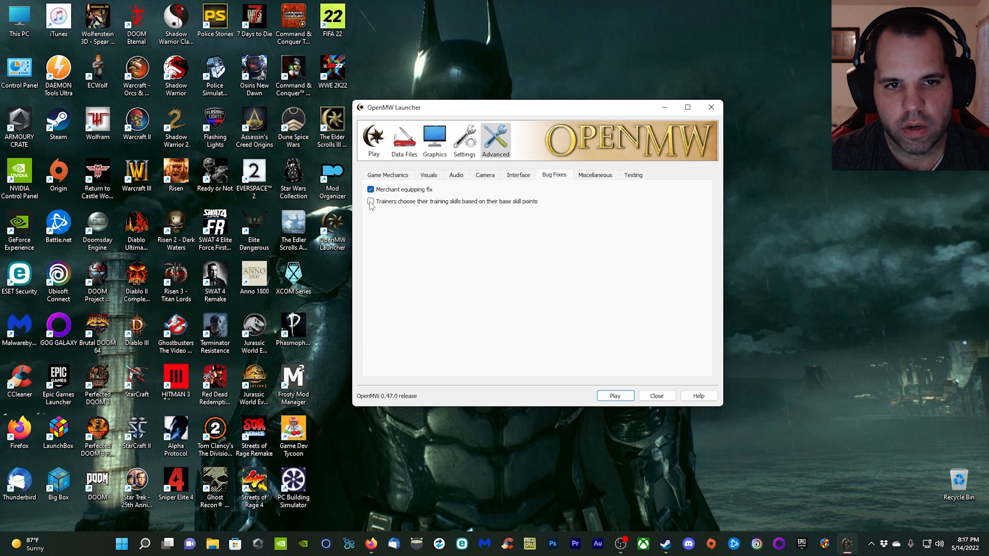
{"action": "left_click", "coordinate": [371, 201]}
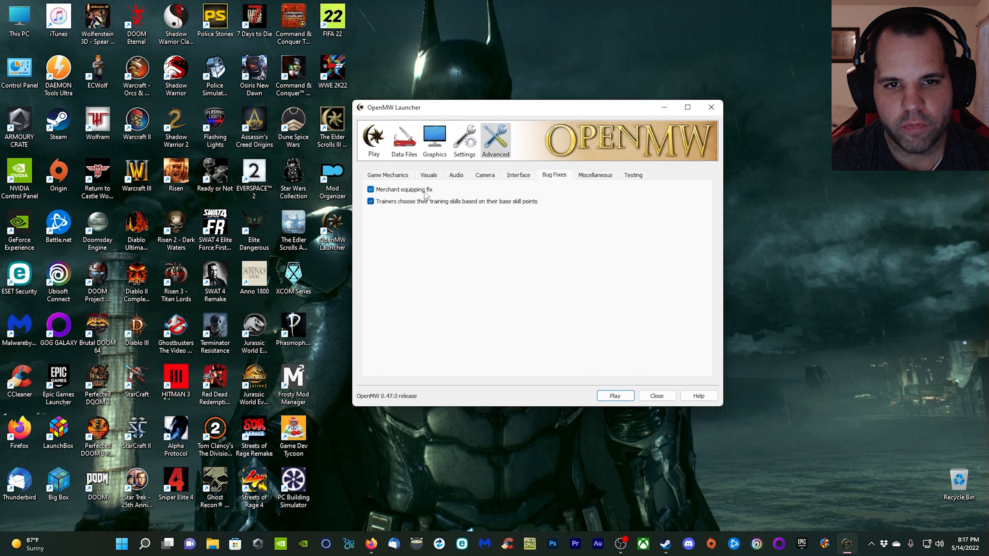
{"action": "mouse_move", "coordinate": [424, 195]}
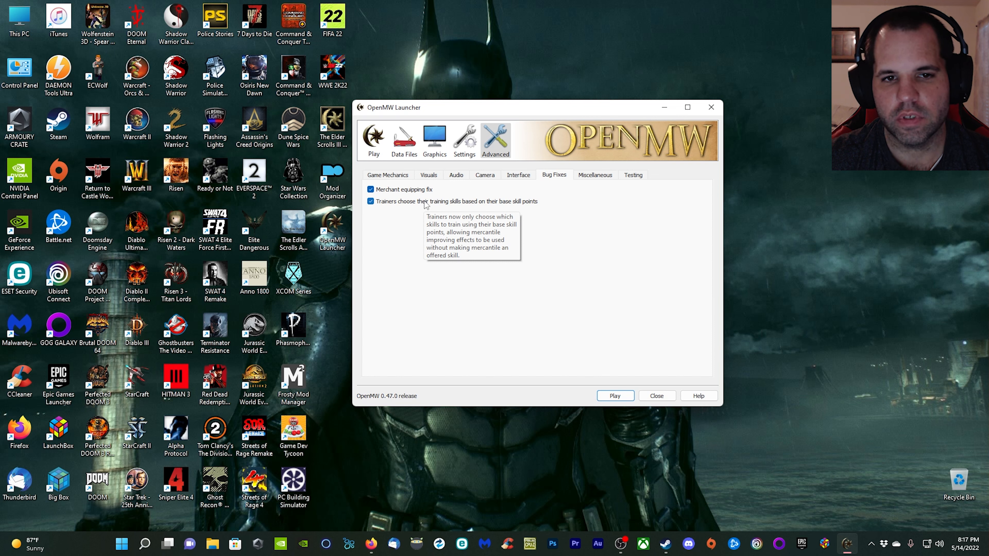
Review the advanced Miscellaneous, Testing, Camera, Interface, Visuals and Game Mechanics settings, and close the launcher.
{"action": "left_click", "coordinate": [596, 176]}
{"action": "left_click", "coordinate": [635, 175]}
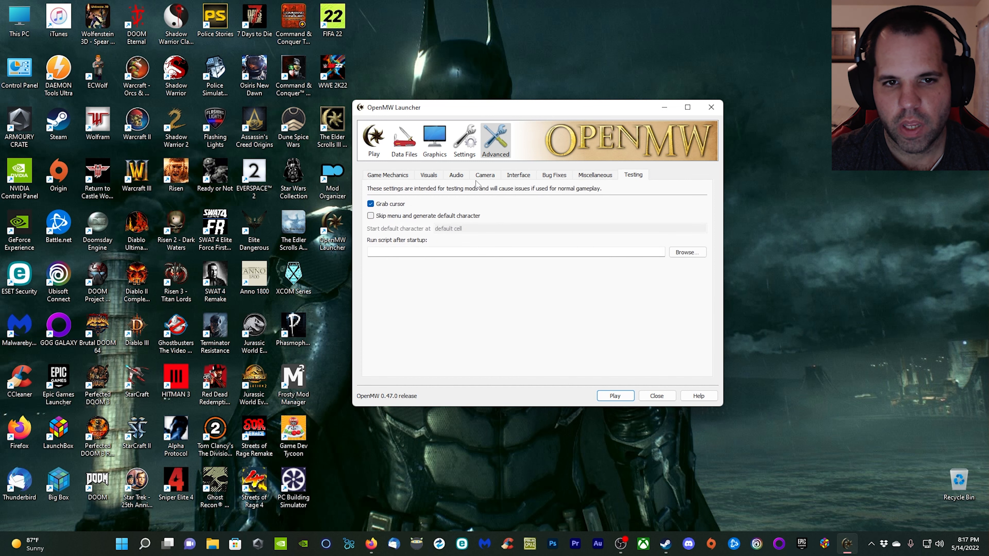
{"action": "left_click", "coordinate": [497, 175]}
{"action": "left_click", "coordinate": [518, 177]}
{"action": "left_click", "coordinate": [437, 176]}
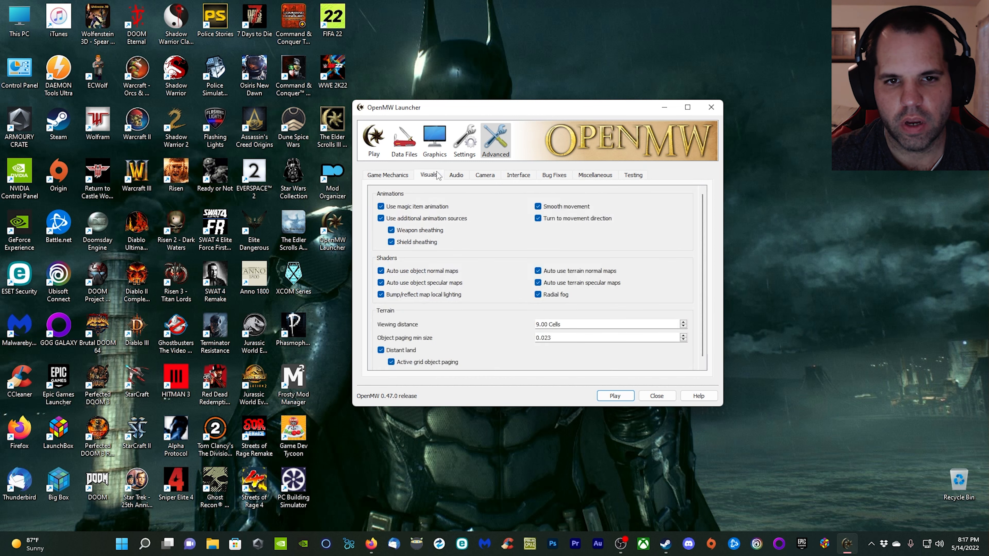
{"action": "left_click", "coordinate": [392, 177]}
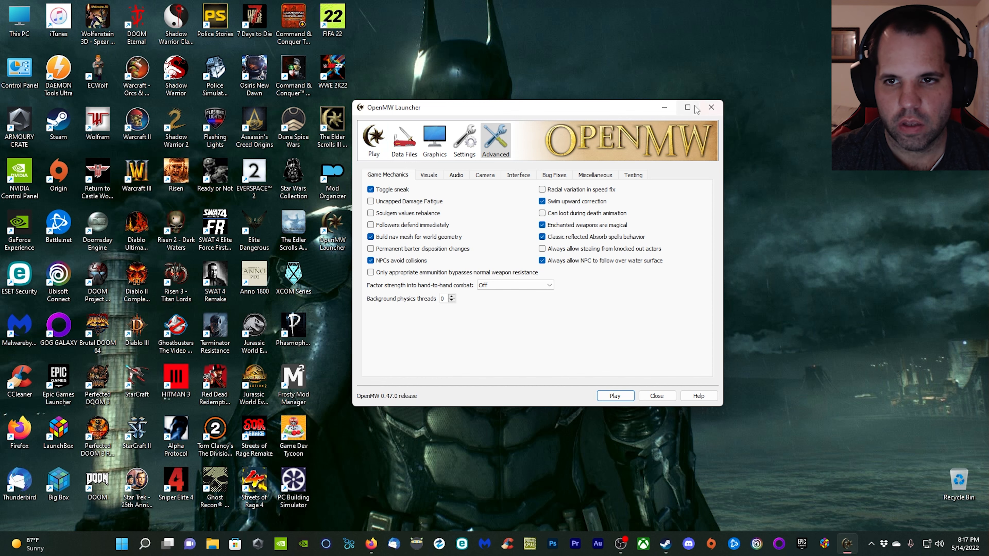
{"action": "left_click", "coordinate": [712, 107]}
Switch to Firefox and open the I Heart Vanilla: Director's Cut list from the site's curated mod lists.
{"action": "left_click", "coordinate": [393, 544]}
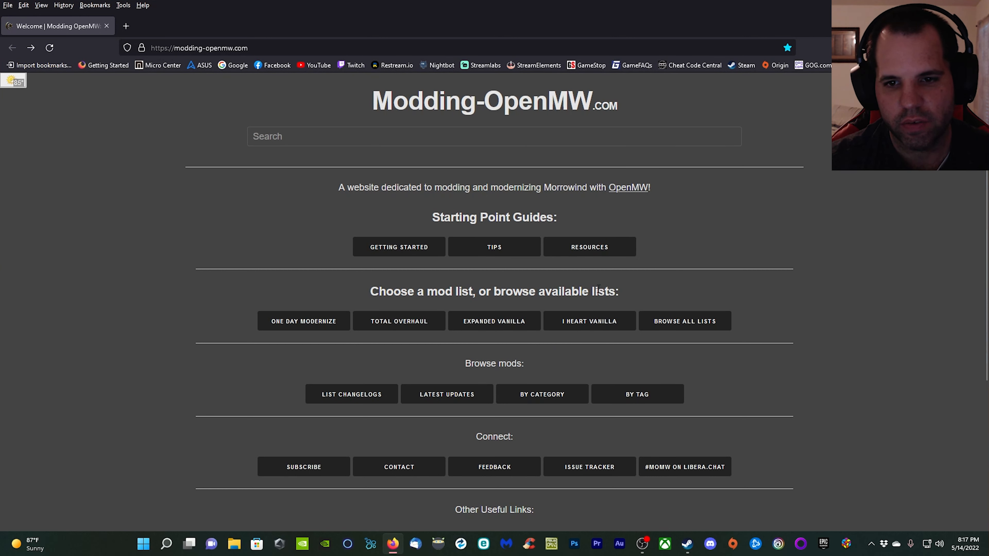
{"action": "left_click", "coordinate": [688, 328]}
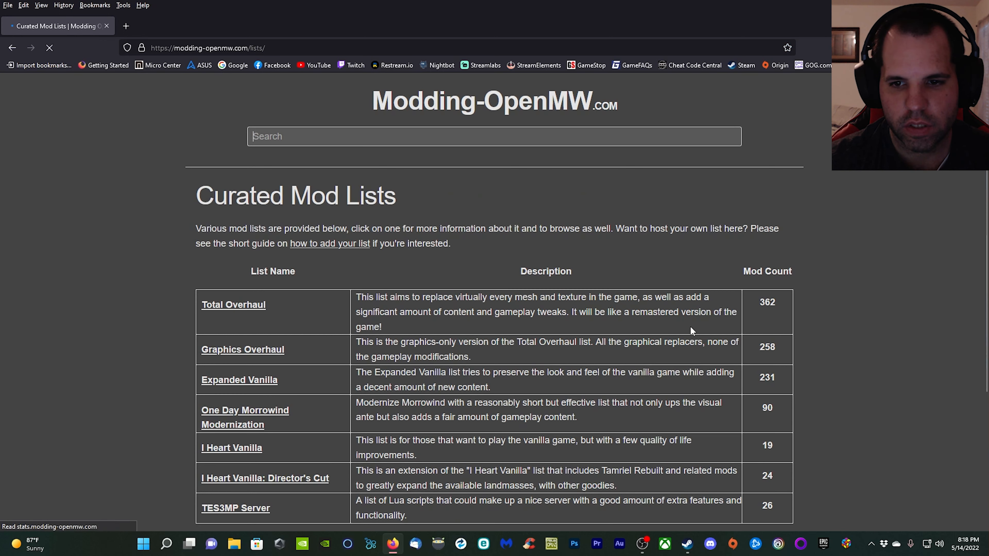
{"action": "scroll", "coordinate": [196, 341], "scroll_direction": "down", "scroll_amount": 3}
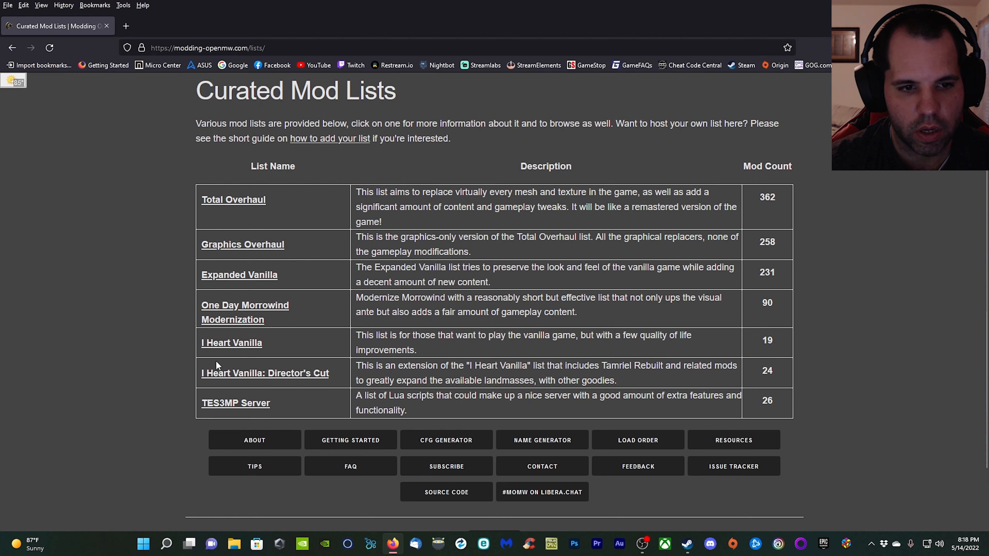
{"action": "left_click", "coordinate": [323, 373]}
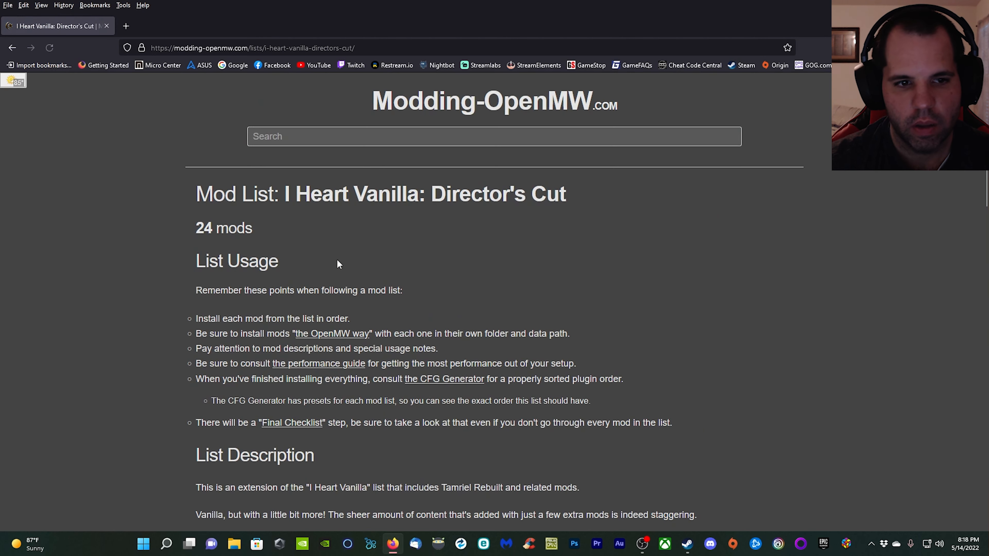
Look through the Director's Cut mod table and open the page of its first mod, Patch for Purists.
{"action": "scroll", "coordinate": [692, 308], "scroll_direction": "down", "scroll_amount": 15}
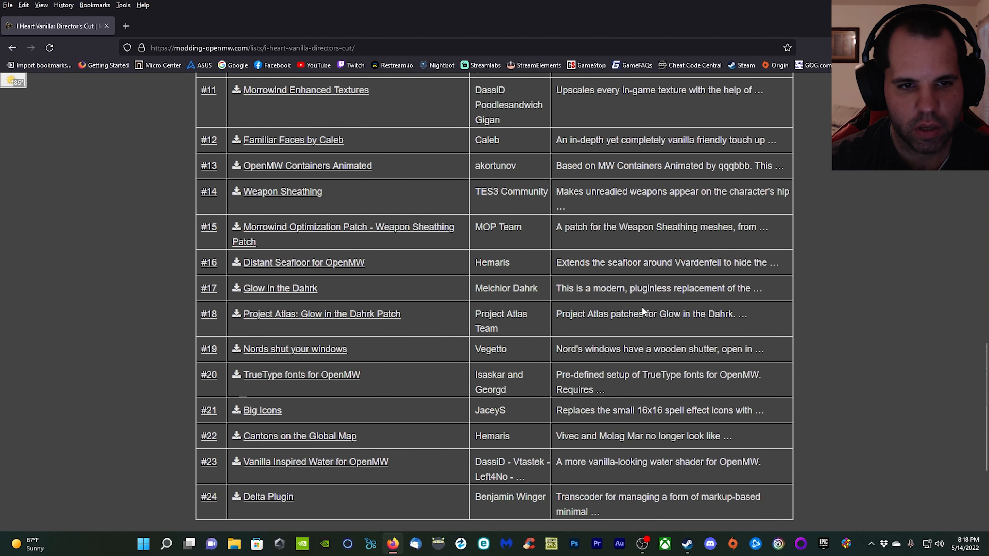
{"action": "scroll", "coordinate": [643, 310], "scroll_direction": "down", "scroll_amount": 4}
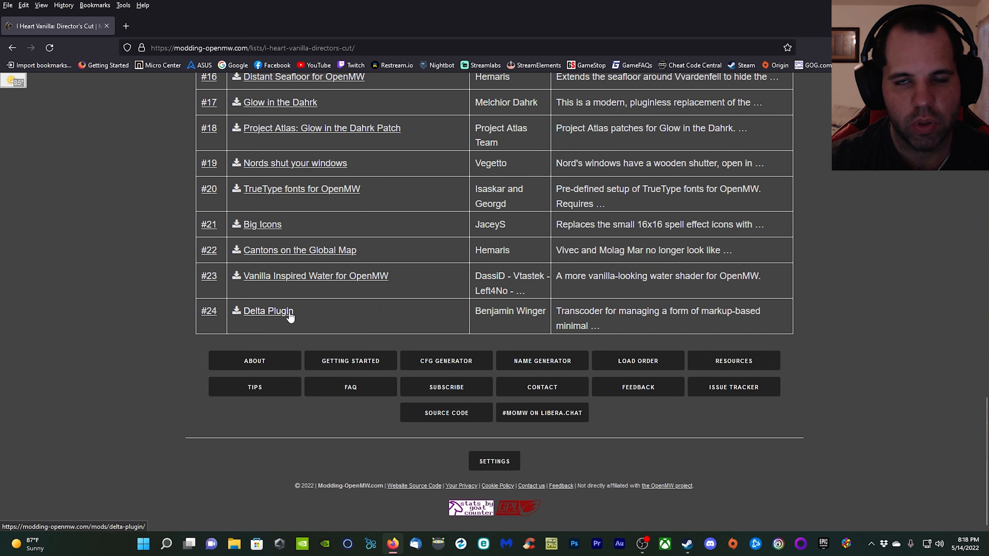
{"action": "scroll", "coordinate": [332, 318], "scroll_direction": "up", "scroll_amount": 8}
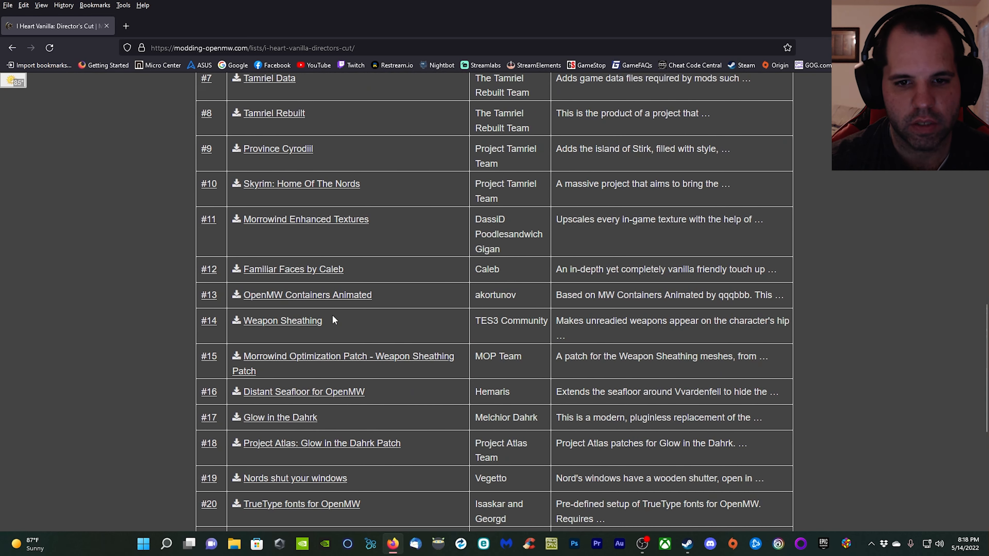
{"action": "scroll", "coordinate": [333, 315], "scroll_direction": "up", "scroll_amount": 10}
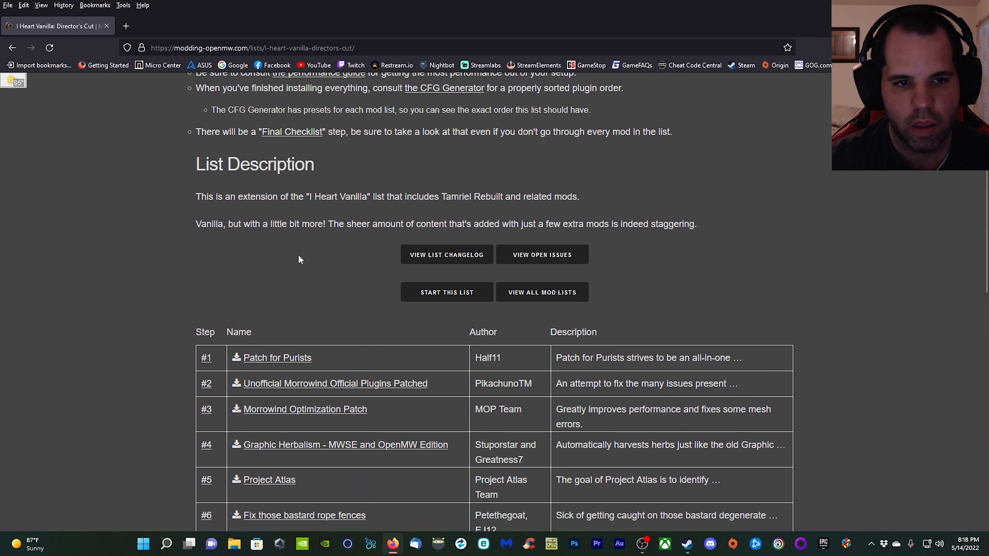
{"action": "scroll", "coordinate": [298, 255], "scroll_direction": "down", "scroll_amount": 2}
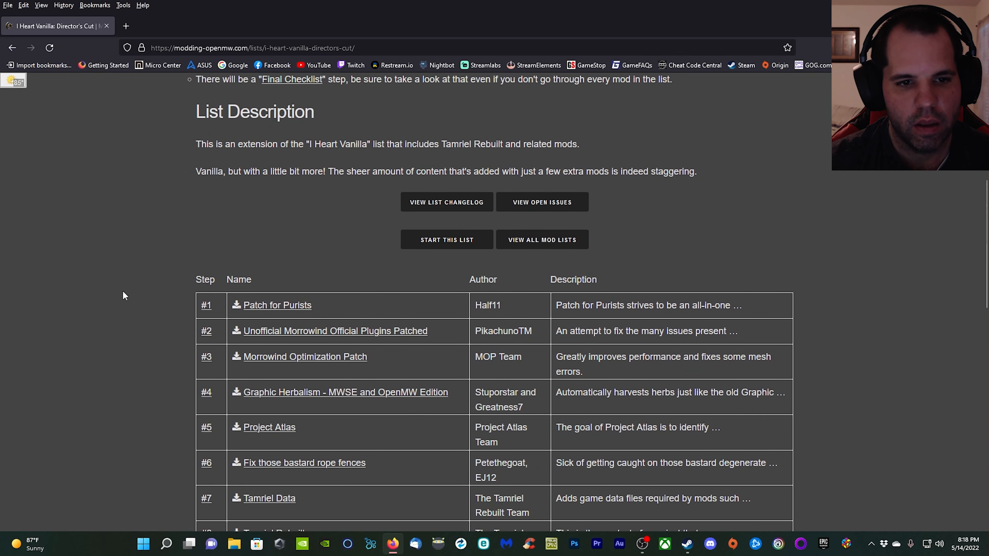
{"action": "left_click", "coordinate": [286, 308]}
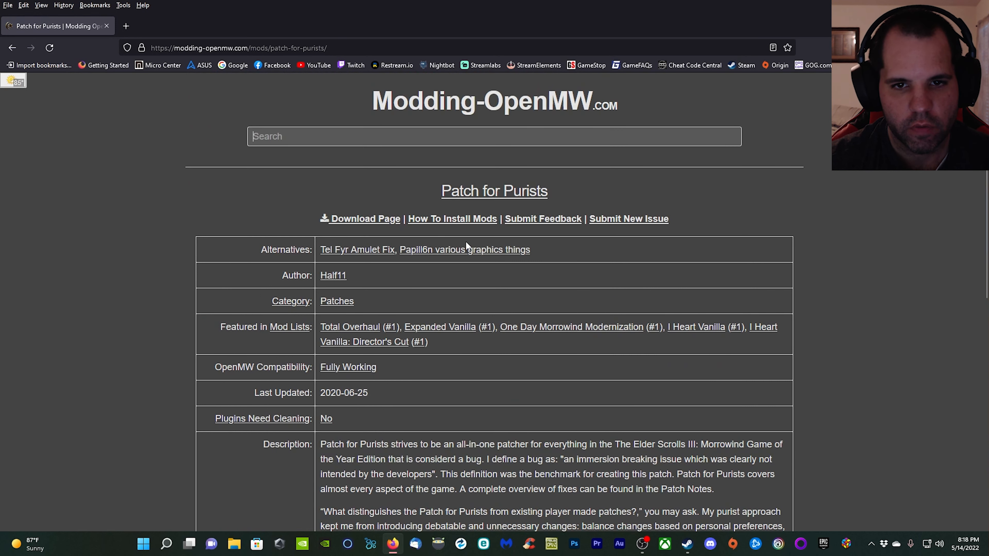
Examine the Patch for Purists description, usage notes, plugin list and suggested folder path.
{"action": "scroll", "coordinate": [467, 245], "scroll_direction": "down", "scroll_amount": 5}
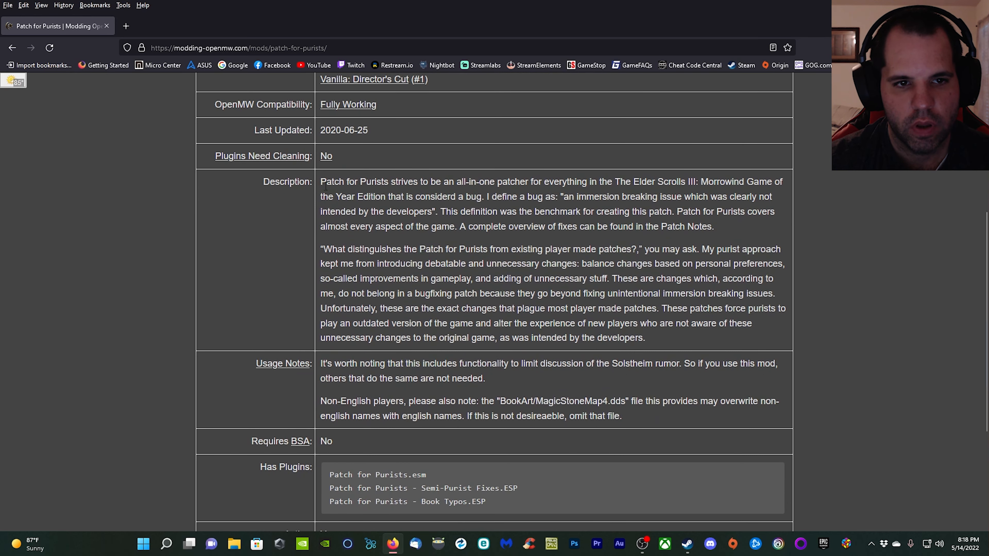
{"action": "scroll", "coordinate": [328, 384], "scroll_direction": "down", "scroll_amount": 3}
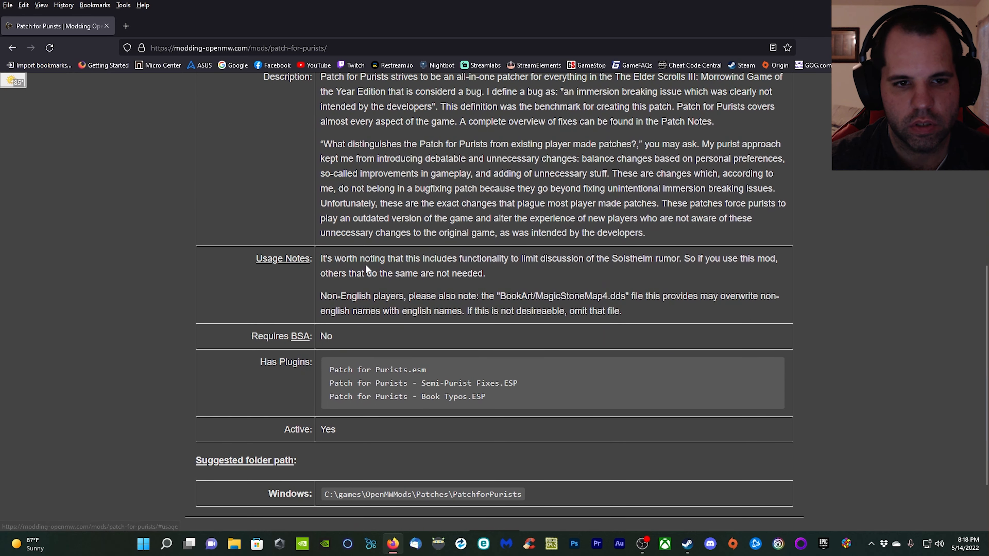
{"action": "scroll", "coordinate": [337, 320], "scroll_direction": "down", "scroll_amount": 2}
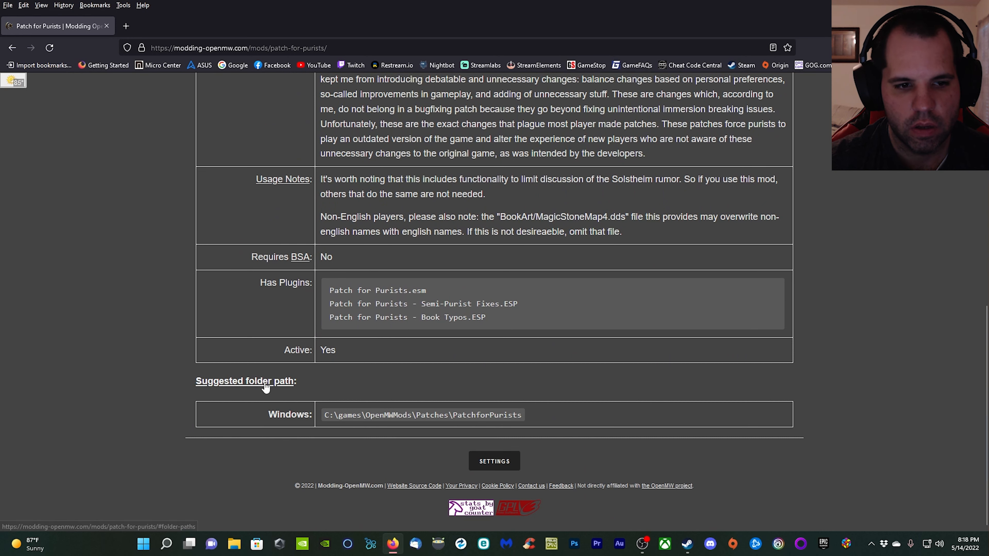
{"action": "scroll", "coordinate": [526, 434], "scroll_direction": "up", "scroll_amount": 10}
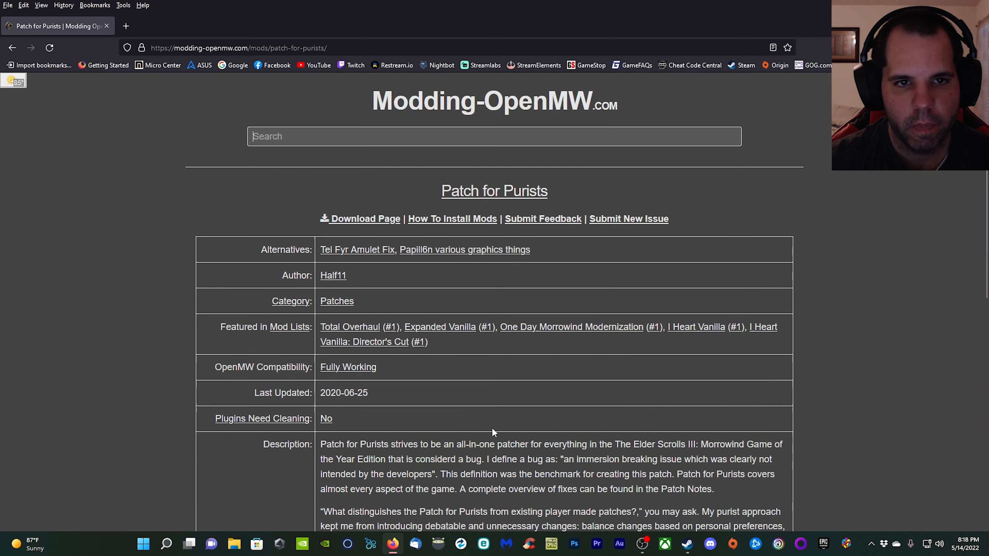
Open the Patch for Purists download page on Nexus Mods in a new tab and bring up its files list.
{"action": "right_click", "coordinate": [373, 222]}
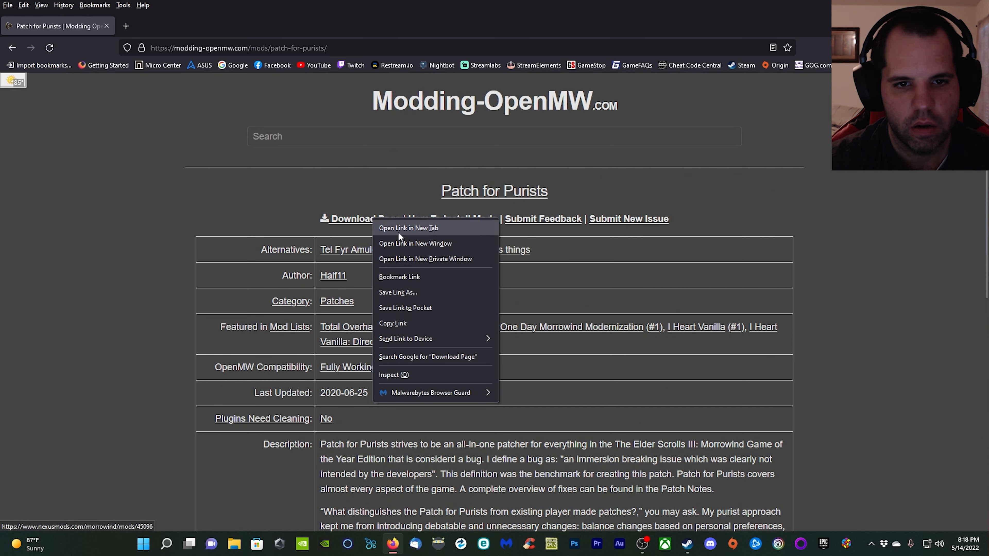
{"action": "left_click", "coordinate": [407, 228]}
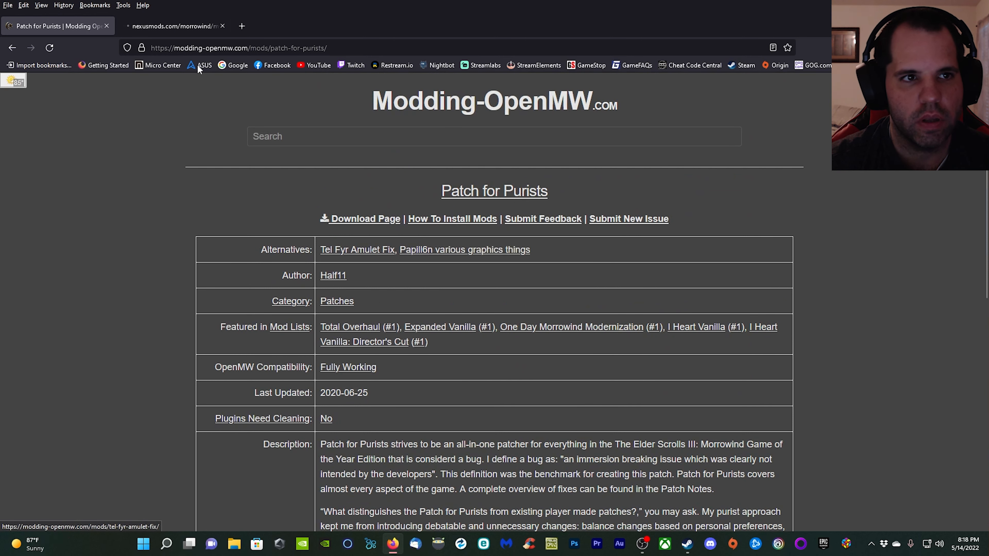
{"action": "left_click", "coordinate": [181, 24]}
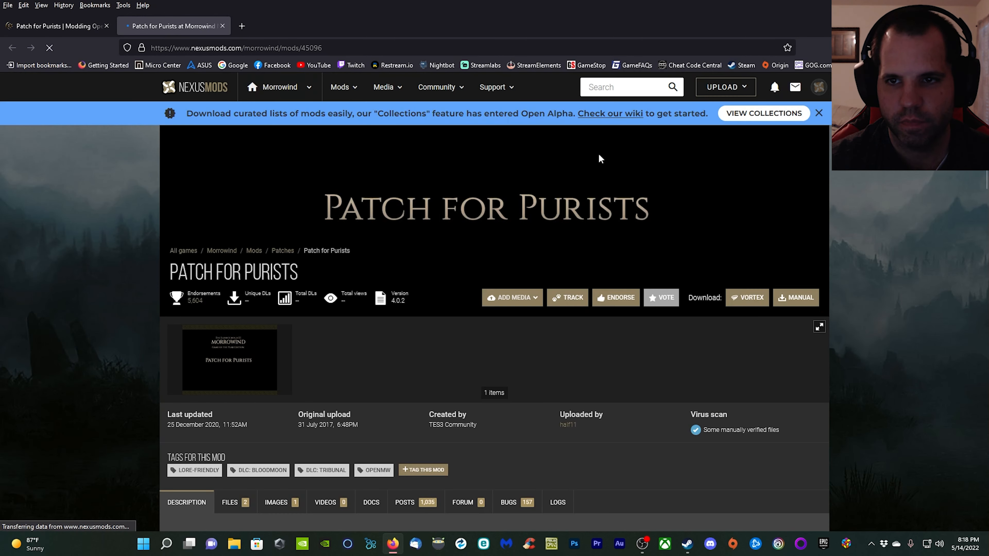
{"action": "scroll", "coordinate": [380, 339], "scroll_direction": "down", "scroll_amount": 5}
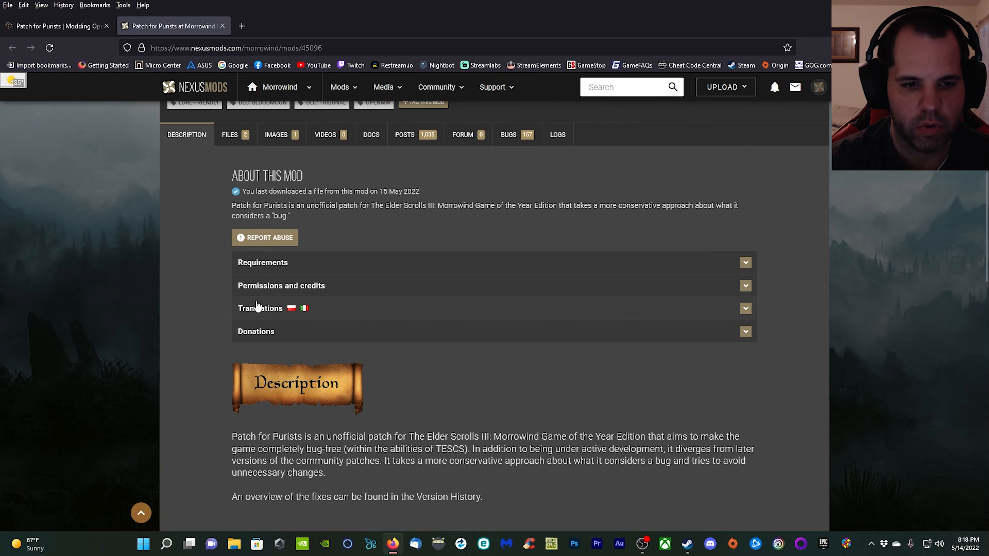
{"action": "left_click", "coordinate": [231, 136]}
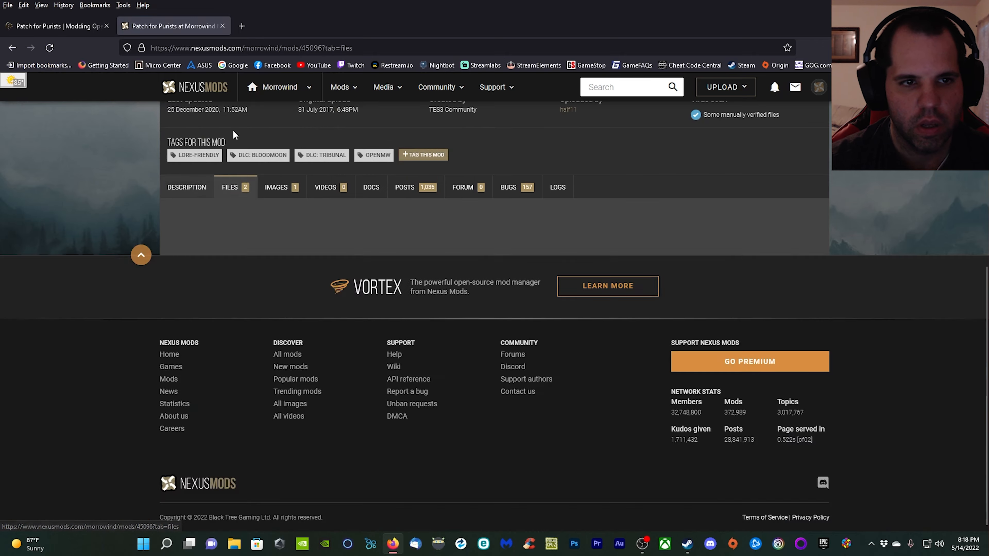
{"action": "scroll", "coordinate": [251, 376], "scroll_direction": "down", "scroll_amount": 2}
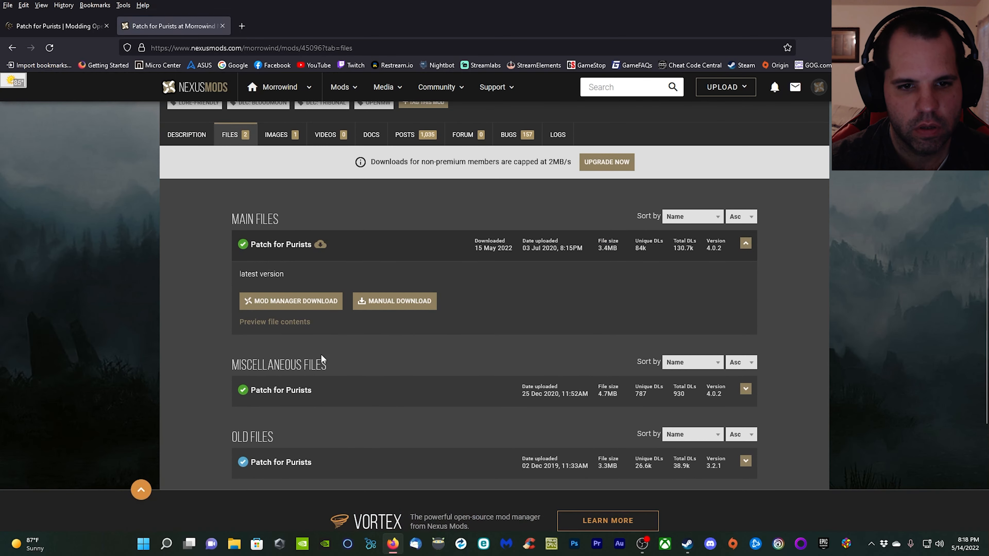
Download the Patch for Purists main file for the mod manager at the free slow speed, opening the nxm link with NXM Link Proxy.
{"action": "left_click", "coordinate": [335, 309]}
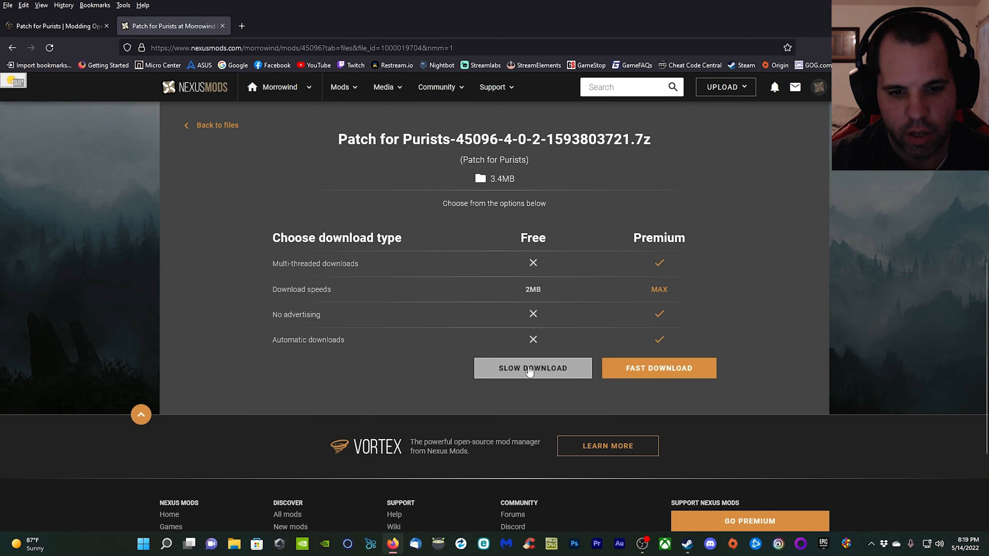
{"action": "left_click", "coordinate": [576, 377]}
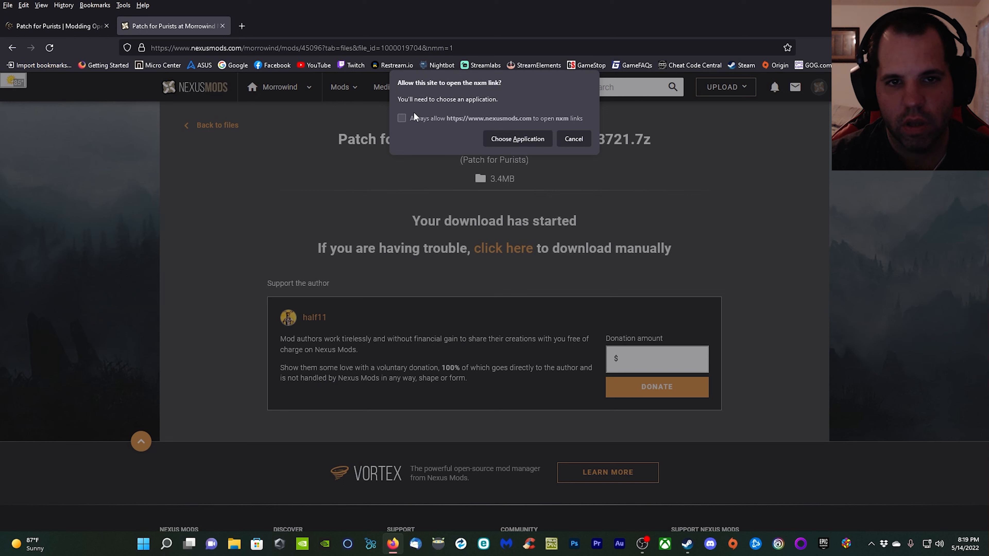
{"action": "left_click", "coordinate": [527, 144]}
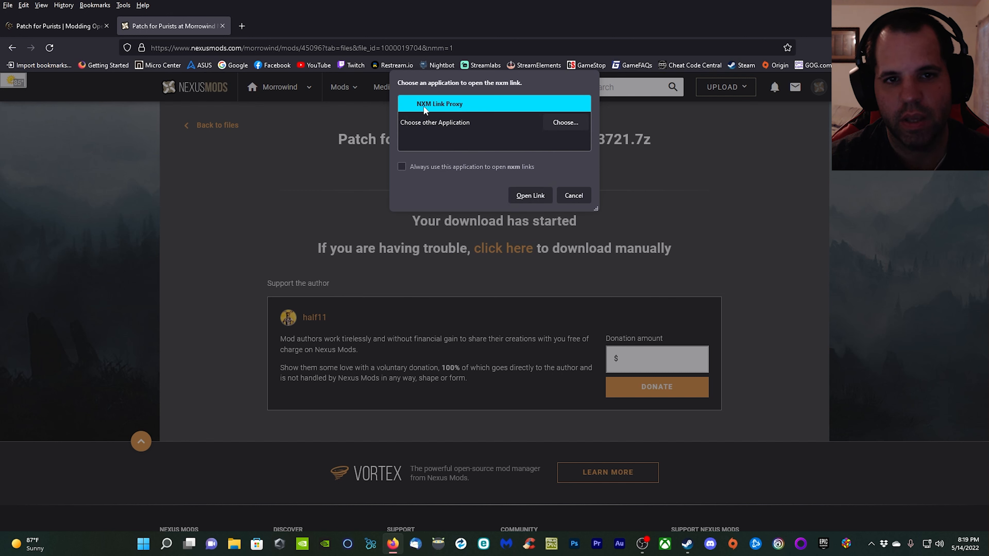
{"action": "left_click", "coordinate": [523, 197]}
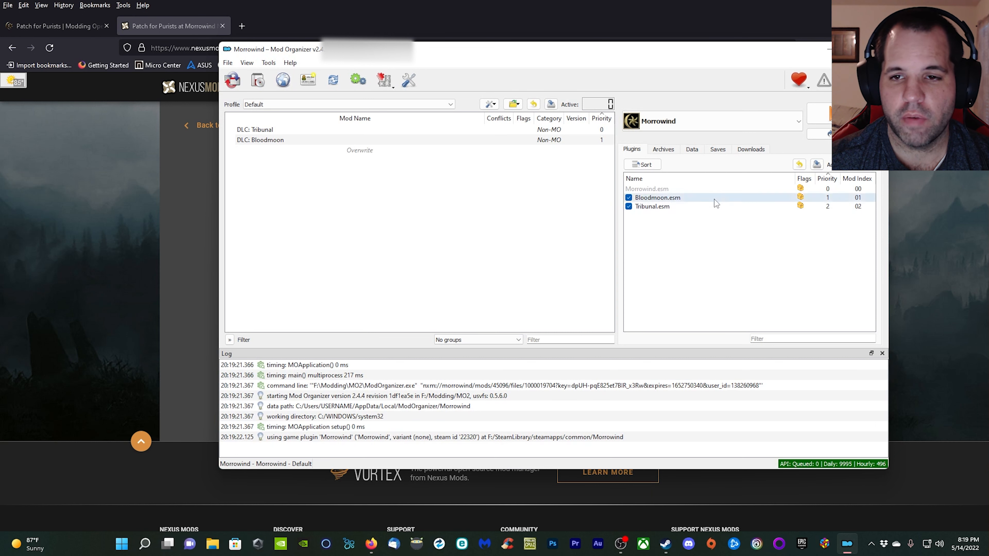
Install the downloaded Patch for Purists archive in Mod Organizer under the name Patch for Purists.
{"action": "left_click", "coordinate": [752, 150]}
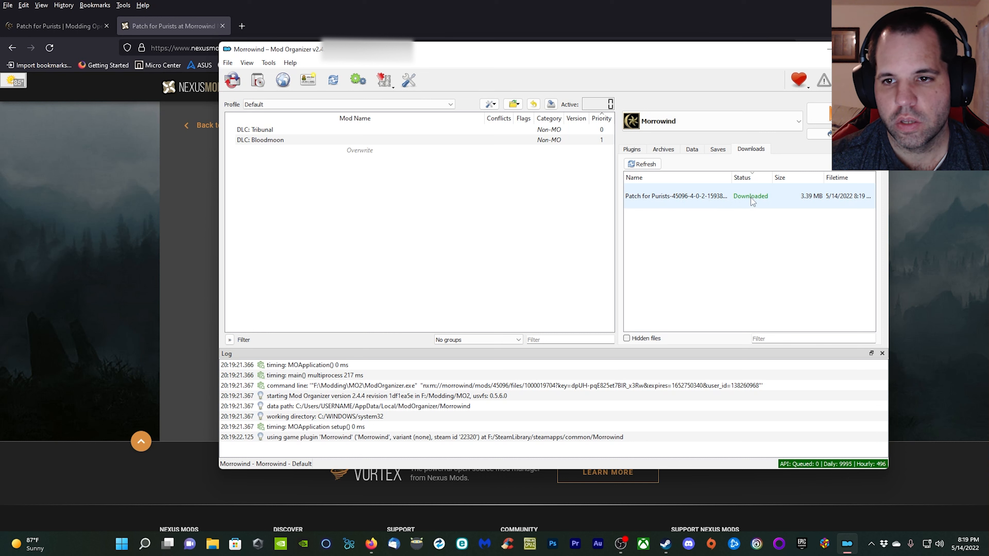
{"action": "right_click", "coordinate": [731, 197]}
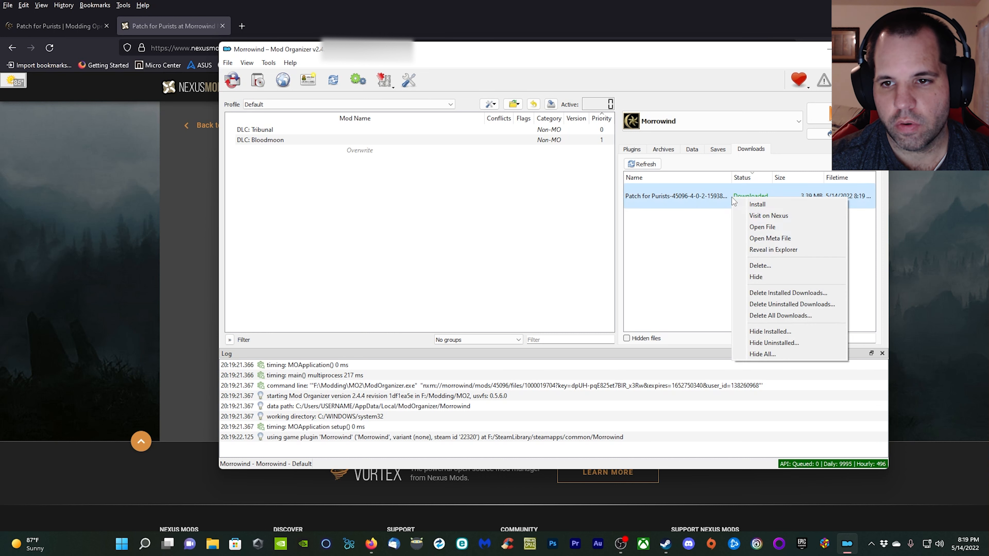
{"action": "left_click", "coordinate": [762, 205]}
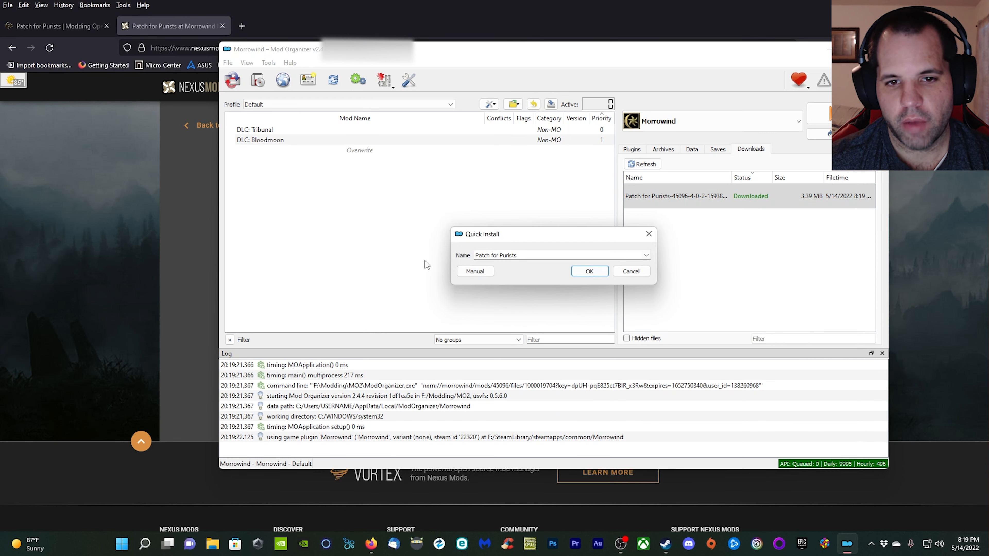
{"action": "left_click", "coordinate": [646, 255]}
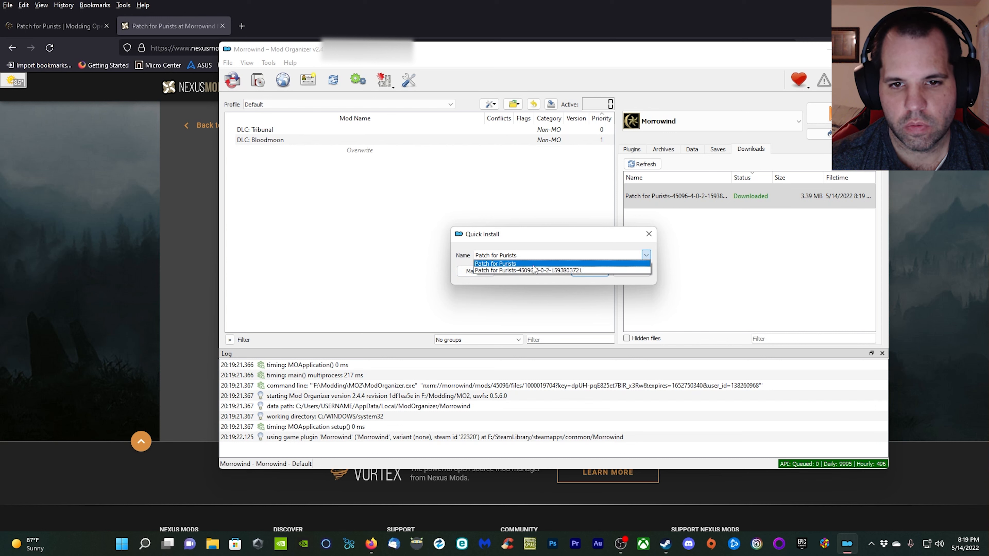
{"action": "left_click", "coordinate": [538, 243]}
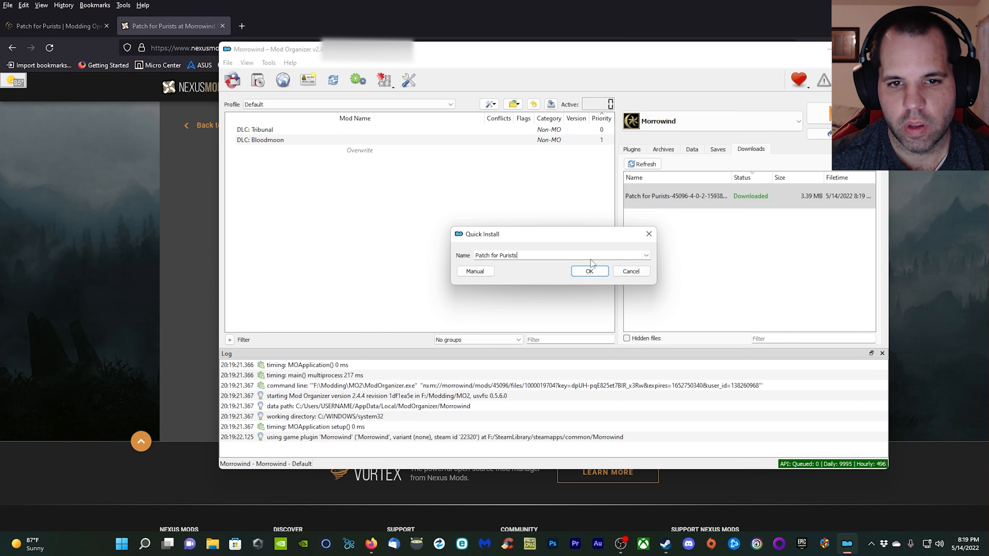
{"action": "left_click", "coordinate": [600, 274]}
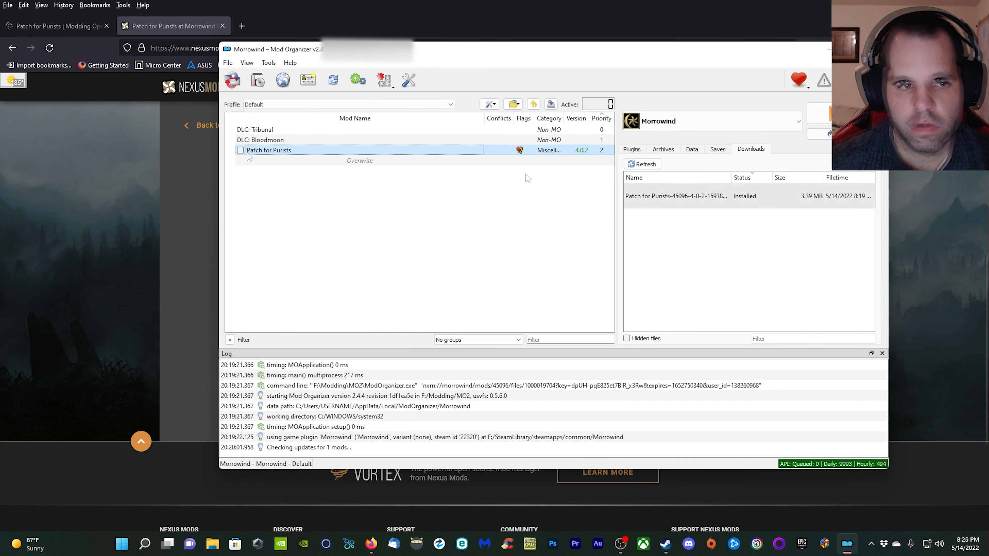
Enable the Patch for Purists mod and check its entries in the plugin load order.
{"action": "left_click", "coordinate": [636, 150]}
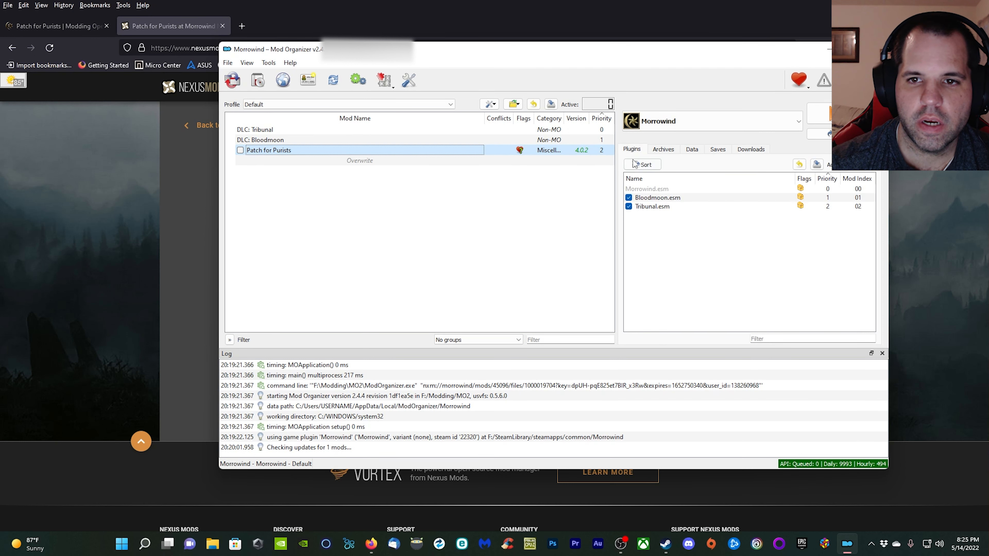
{"action": "left_click", "coordinate": [241, 151]}
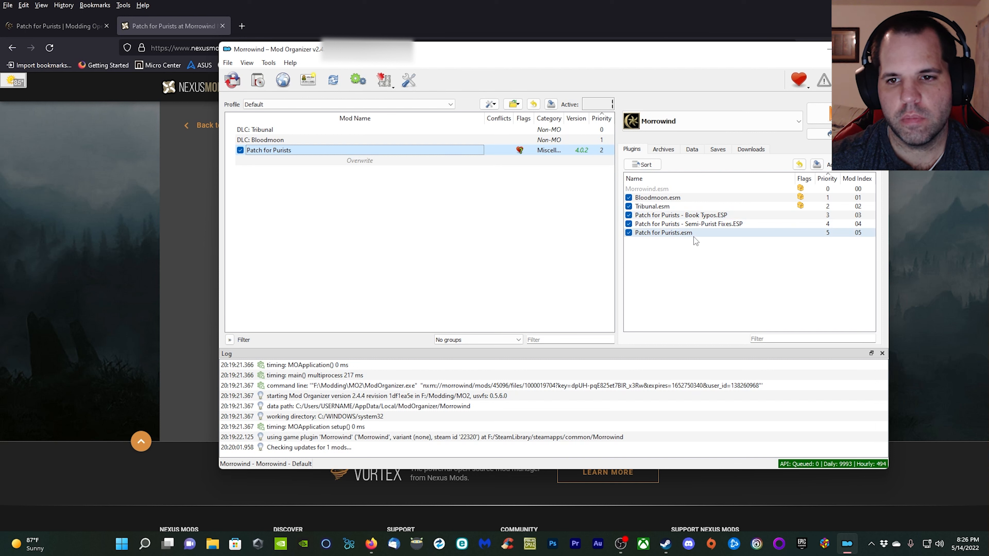
{"action": "mouse_move", "coordinate": [740, 228]}
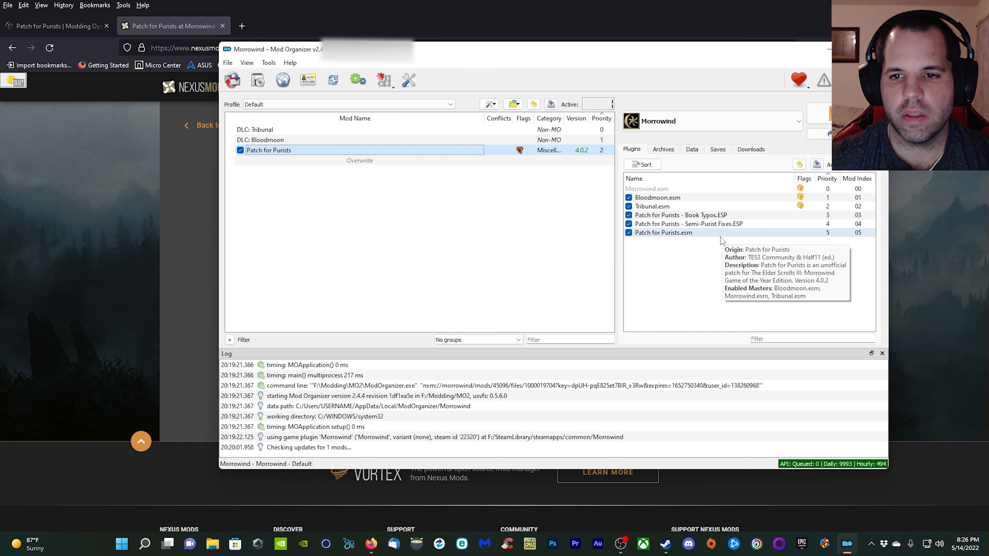
{"action": "mouse_move", "coordinate": [699, 235]}
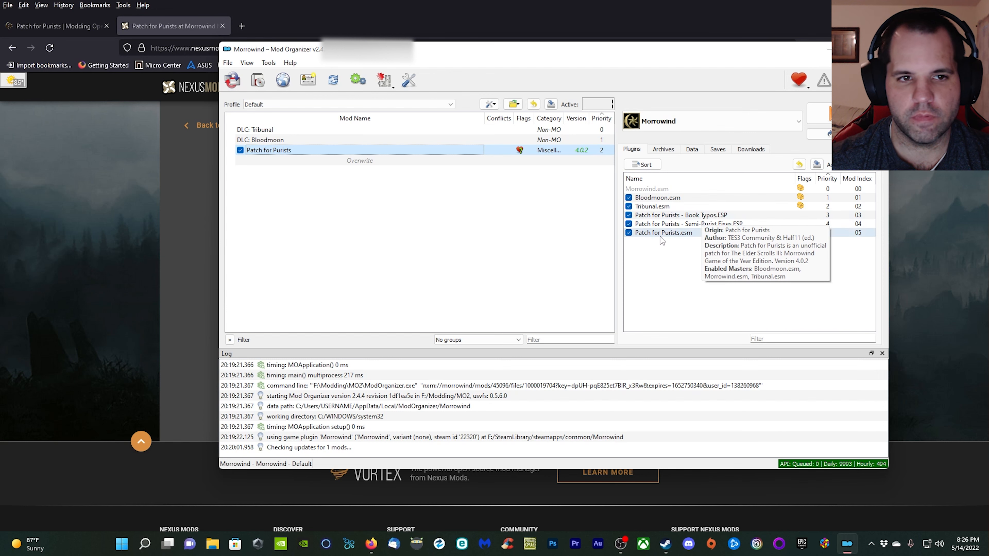
Check the plugin order on the mod's Modding-OpenMW page and reorder the plugins as Patch for Purists.esm, Semi-Purist Fixes.ESP, Book Typos.ESP.
{"action": "left_click", "coordinate": [49, 24]}
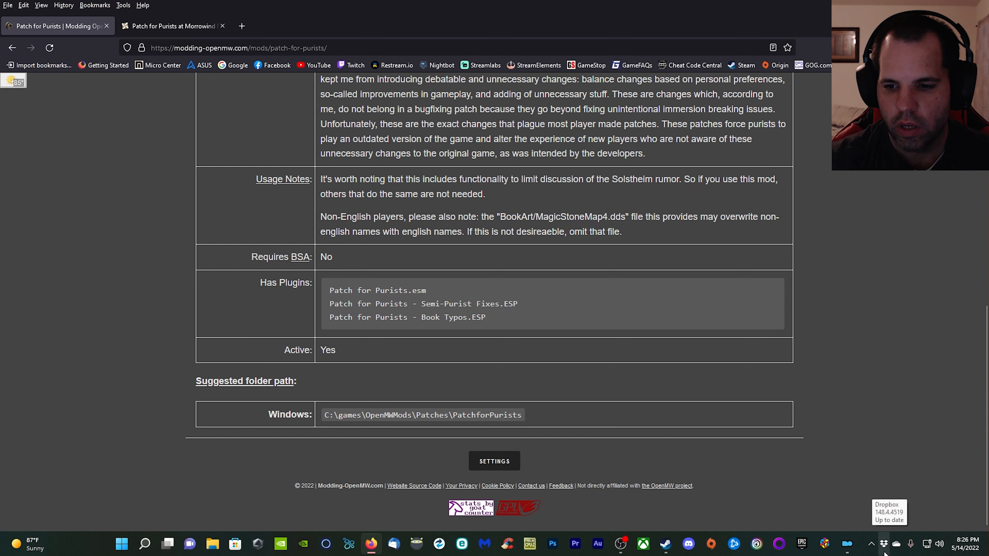
{"action": "left_click", "coordinate": [847, 543]}
{"action": "left_click", "coordinate": [693, 233]}
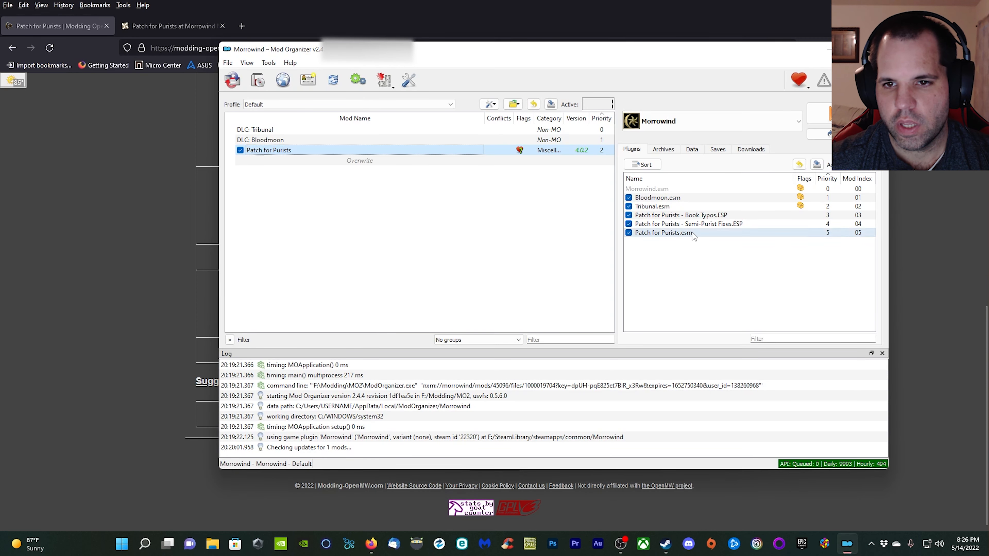
{"action": "mouse_move", "coordinate": [696, 233]}
{"action": "left_mouse_down"}
{"action": "mouse_move", "coordinate": [690, 213]}
{"action": "mouse_move", "coordinate": [689, 231]}
{"action": "mouse_move", "coordinate": [688, 223]}
{"action": "left_mouse_up"}
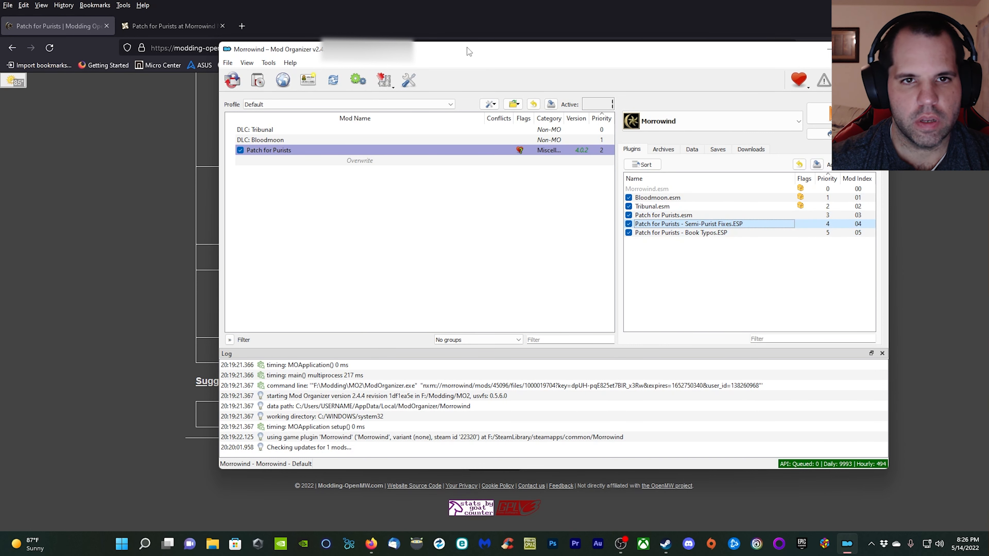
Return to the Director's Cut list in Firefox, open the Unofficial Morrowind Official Plugins Patched page and read its usage notes.
{"action": "mouse_move", "coordinate": [472, 49]}
{"action": "left_mouse_down"}
{"action": "mouse_move", "coordinate": [241, 344]}
{"action": "mouse_move", "coordinate": [418, 155]}
{"action": "mouse_move", "coordinate": [479, 65]}
{"action": "left_mouse_up"}
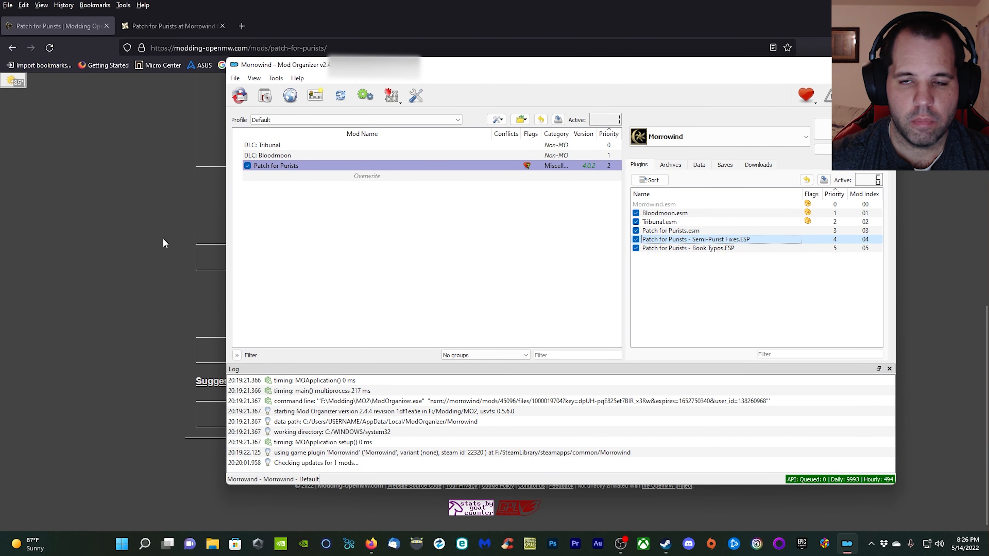
{"action": "left_click", "coordinate": [141, 240]}
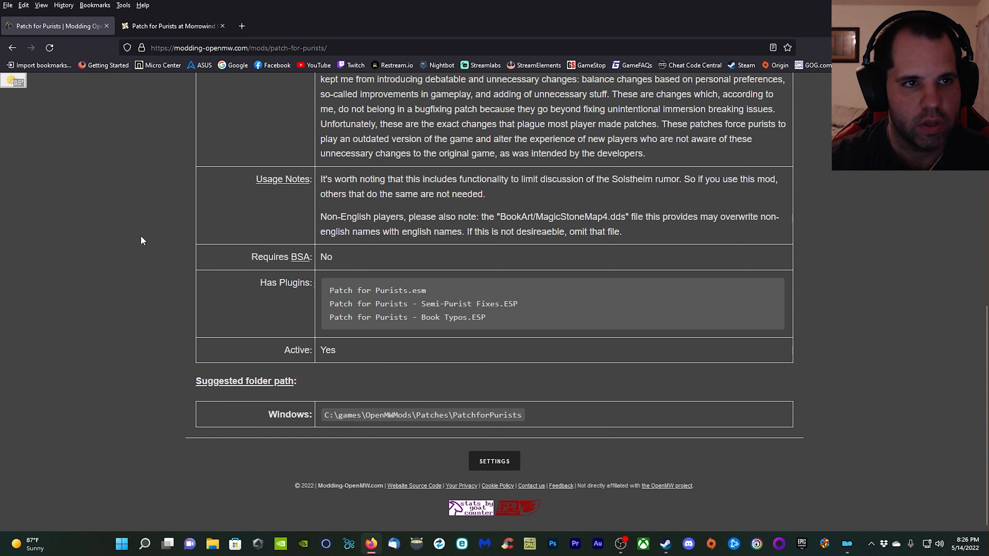
{"action": "left_click", "coordinate": [12, 47]}
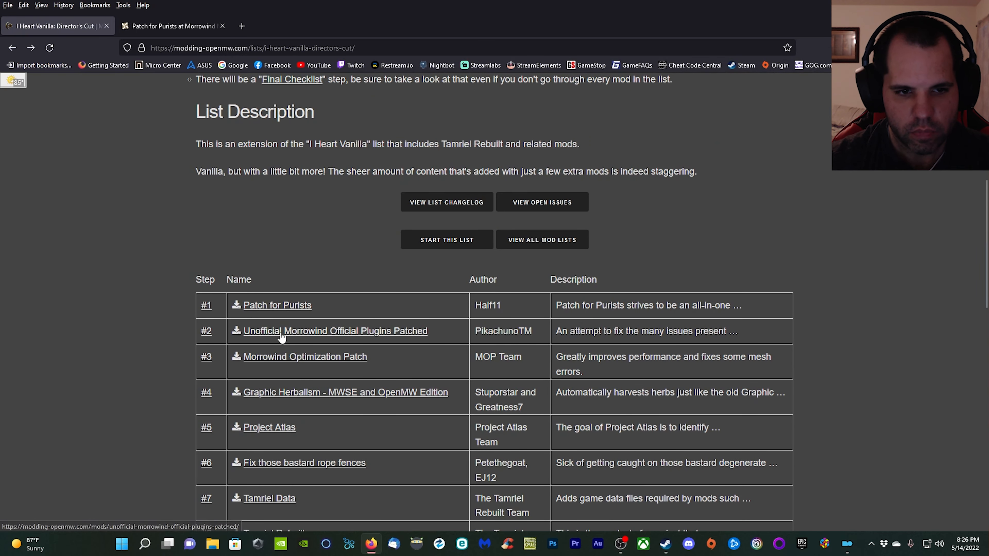
{"action": "left_click", "coordinate": [298, 334]}
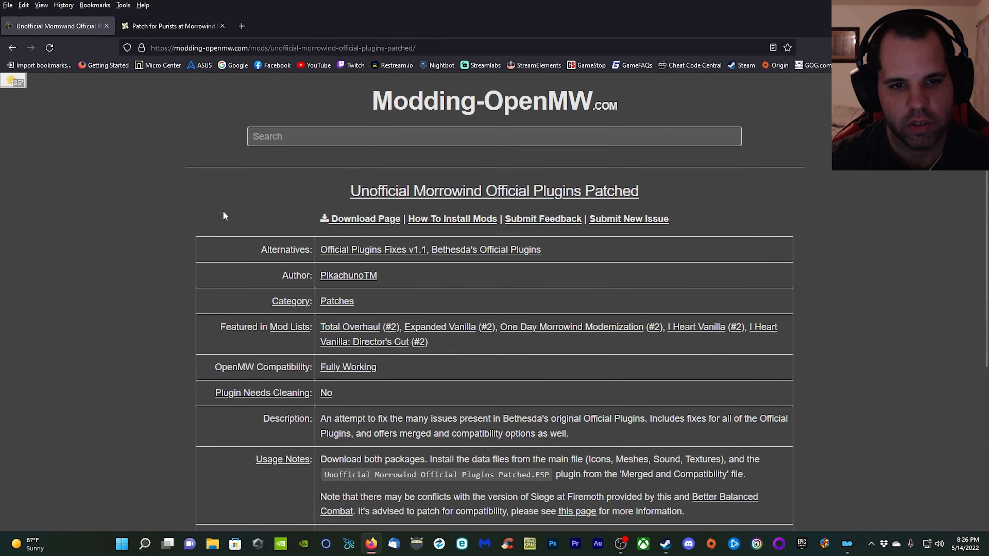
{"action": "scroll", "coordinate": [229, 203], "scroll_direction": "down", "scroll_amount": 5}
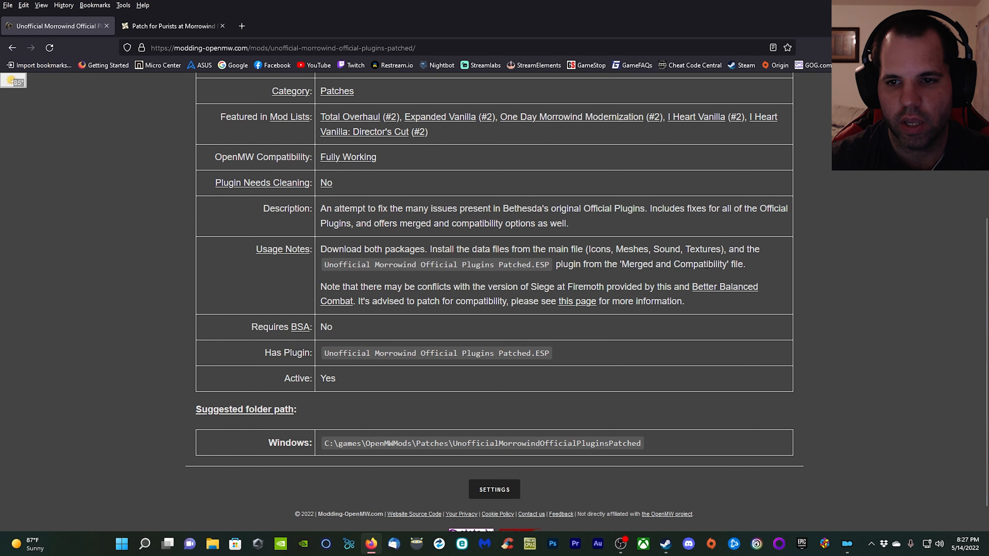
{"action": "scroll", "coordinate": [385, 321], "scroll_direction": "up", "scroll_amount": 5}
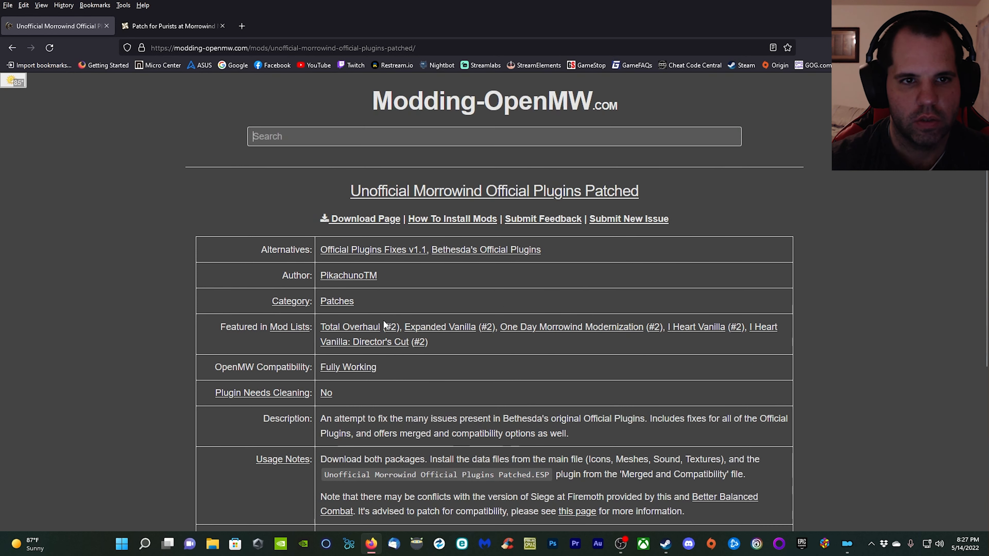
{"action": "scroll", "coordinate": [377, 321], "scroll_direction": "down", "scroll_amount": 5}
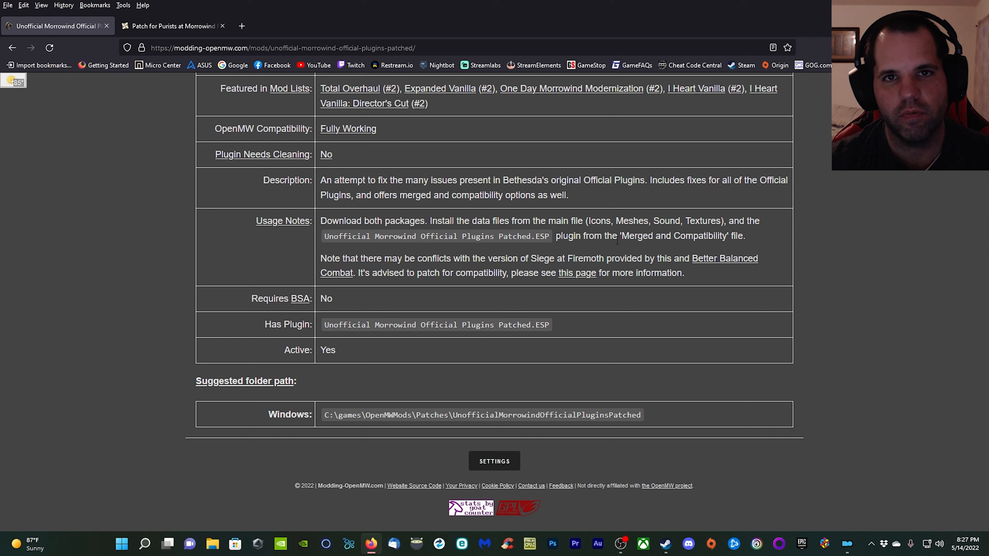
{"action": "scroll", "coordinate": [441, 285], "scroll_direction": "up", "scroll_amount": 5}
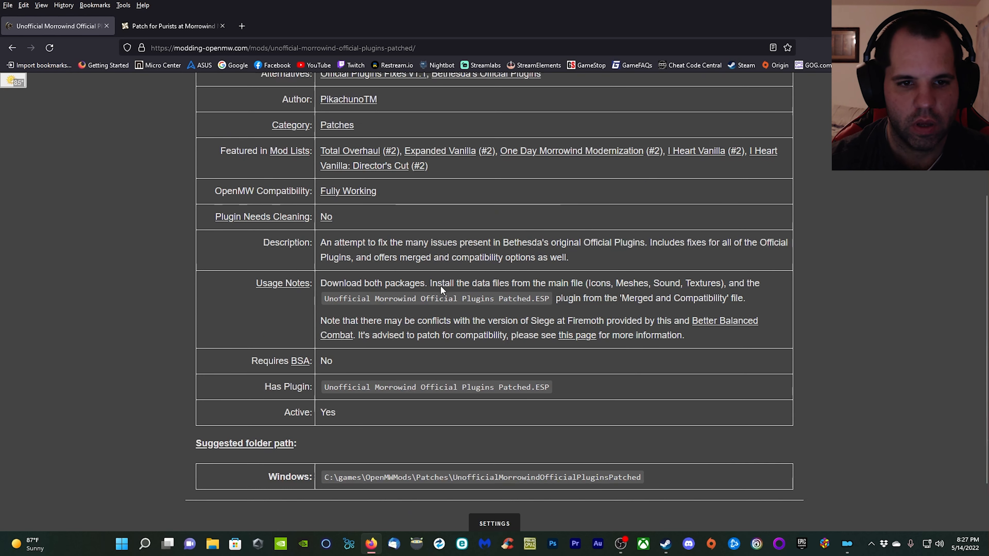
Open the Nexus download page of Unofficial Morrowind Official Plugins Patched in a new tab and bring up its main files.
{"action": "right_click", "coordinate": [366, 225]}
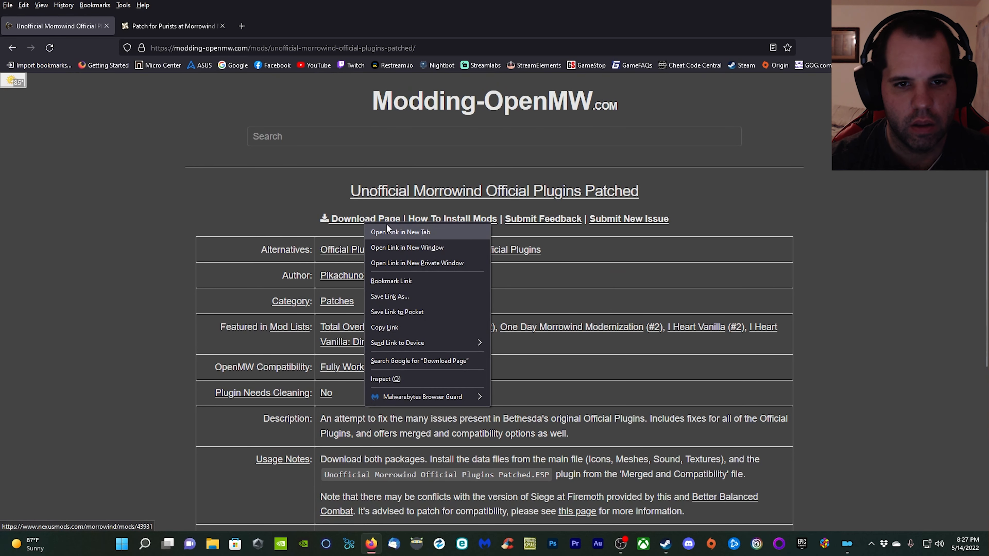
{"action": "left_click", "coordinate": [401, 232]}
{"action": "left_click", "coordinate": [173, 26]}
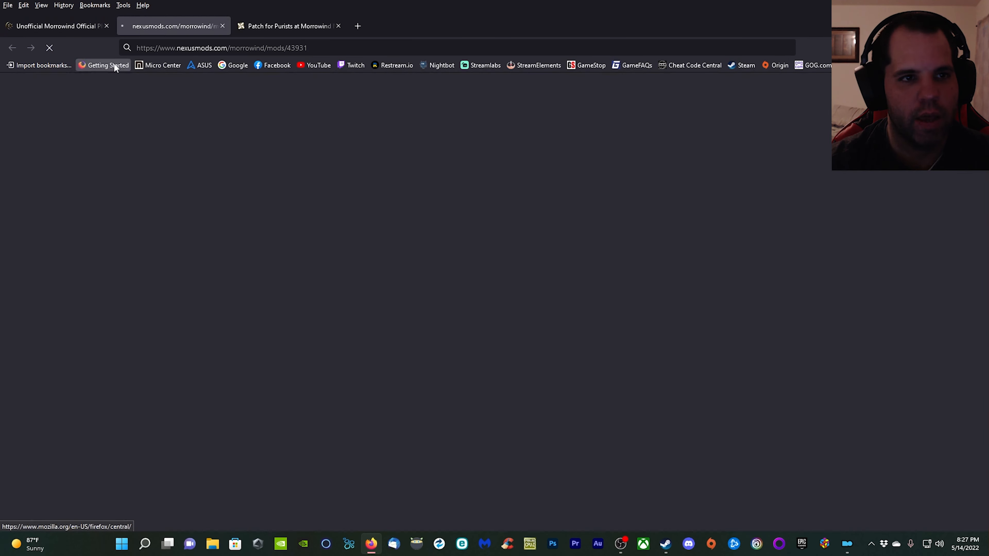
{"action": "scroll", "coordinate": [234, 195], "scroll_direction": "down", "scroll_amount": 6}
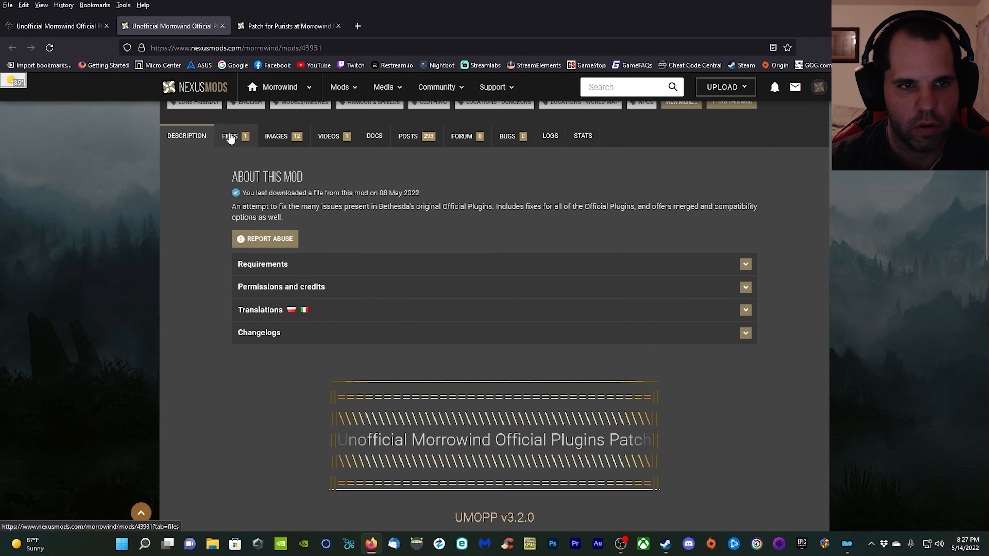
{"action": "left_click", "coordinate": [232, 138]}
{"action": "scroll", "coordinate": [323, 273], "scroll_direction": "down", "scroll_amount": 3}
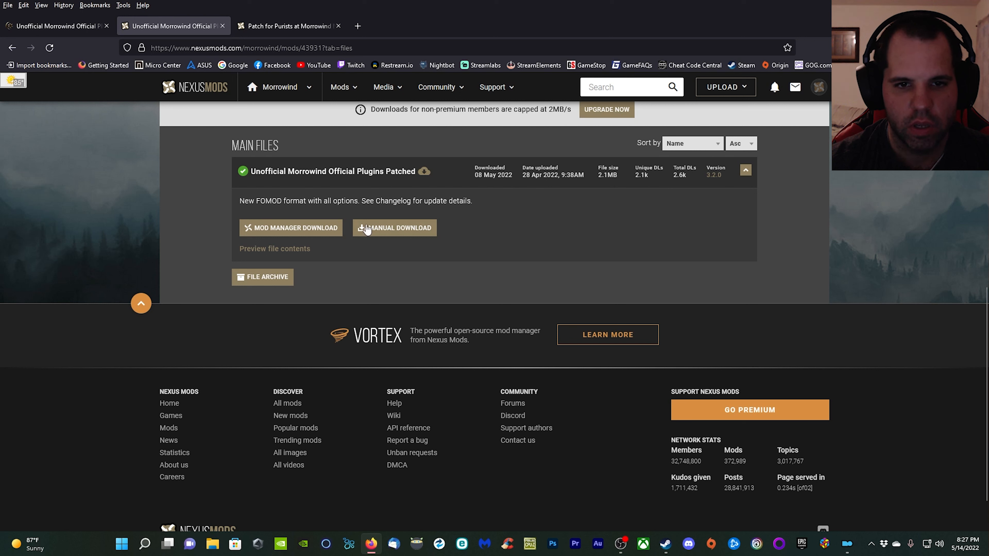
Download the Unofficial Morrowind Official Plugins Patched main file for the mod manager at slow speed, opening the nxm link with NXM Link Proxy.
{"action": "left_click", "coordinate": [339, 233]}
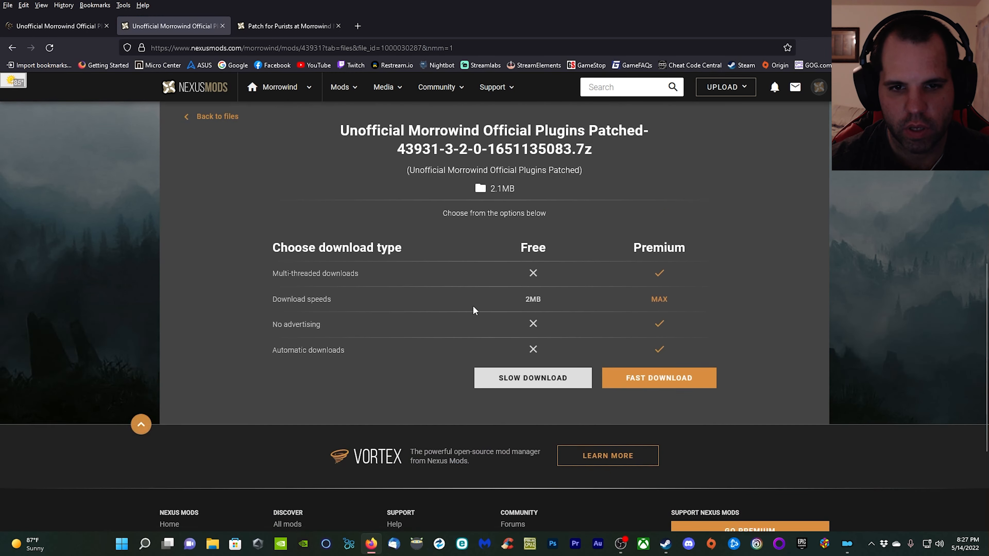
{"action": "scroll", "coordinate": [474, 310], "scroll_direction": "down", "scroll_amount": 3}
{"action": "left_click", "coordinate": [533, 276]}
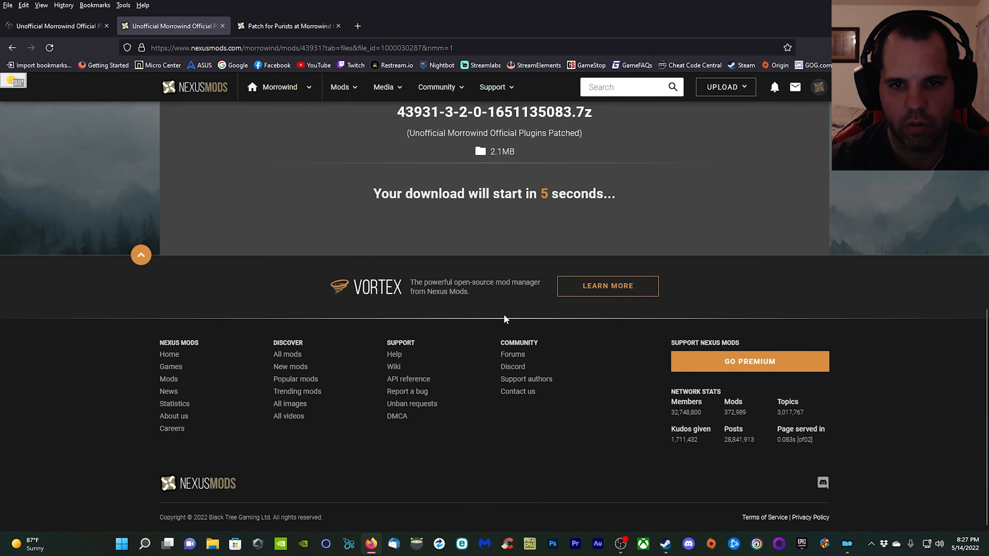
{"action": "scroll", "coordinate": [536, 384], "scroll_direction": "up", "scroll_amount": 4}
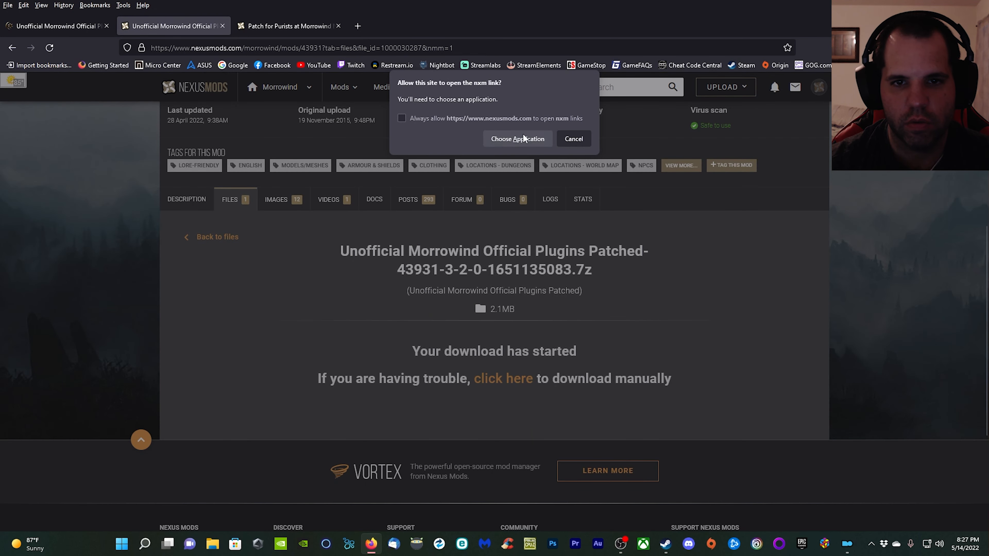
{"action": "left_click", "coordinate": [504, 139]}
{"action": "left_click", "coordinate": [530, 196]}
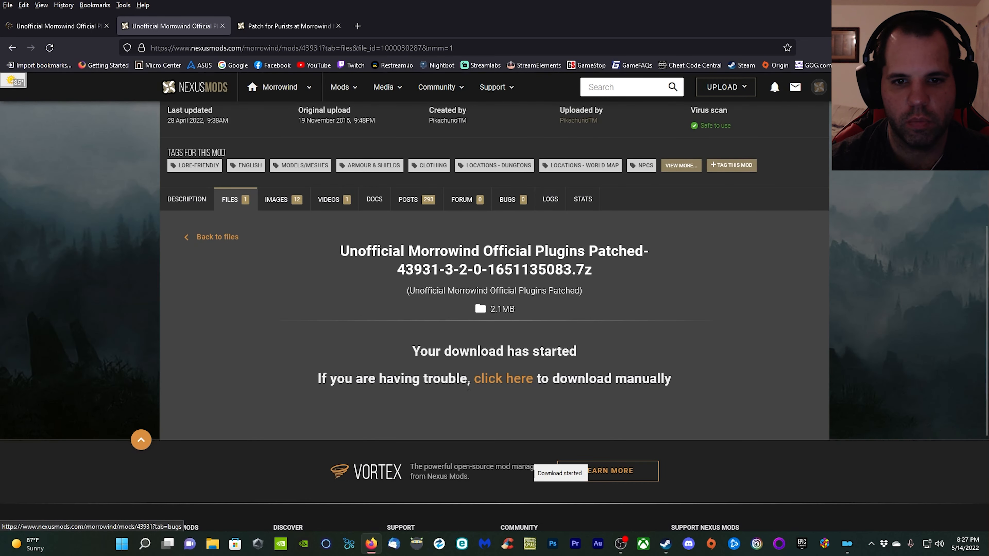
In Mod Organizer 2, install the downloaded Unofficial Morrowind Official Plugins Patched as UMOPP Merged, with the compatibility version and Better Armor compatibility set to Yes.
{"action": "left_click", "coordinate": [848, 545]}
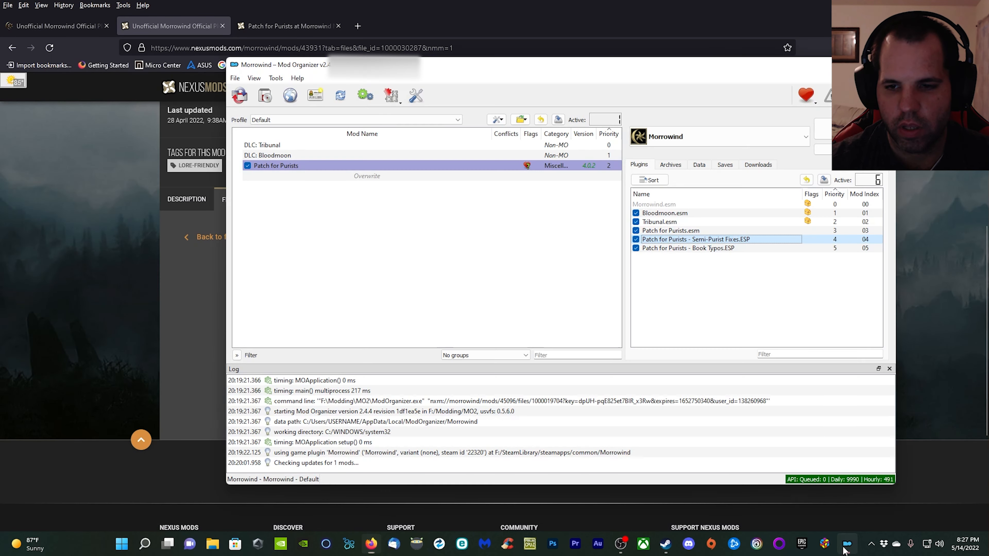
{"action": "left_click", "coordinate": [758, 165]}
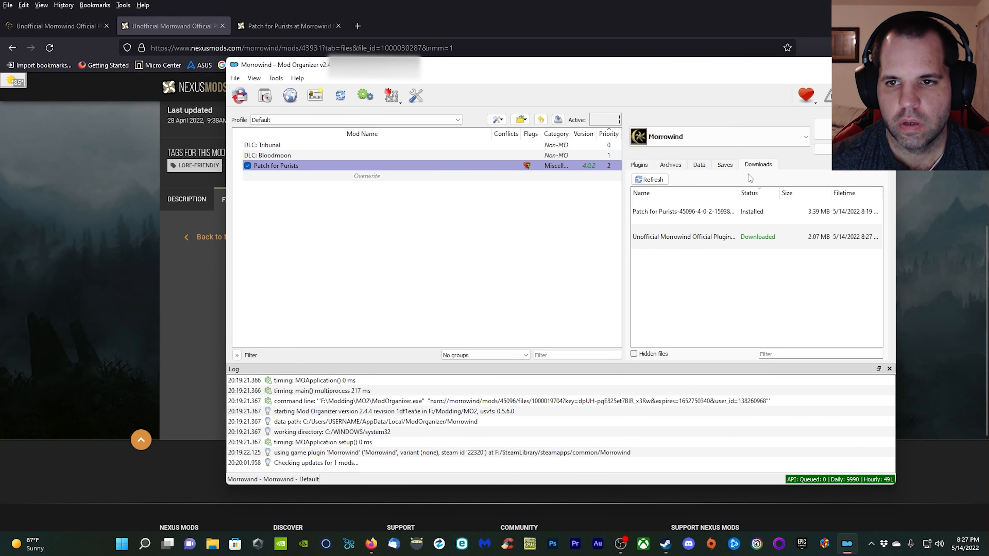
{"action": "right_click", "coordinate": [722, 241]}
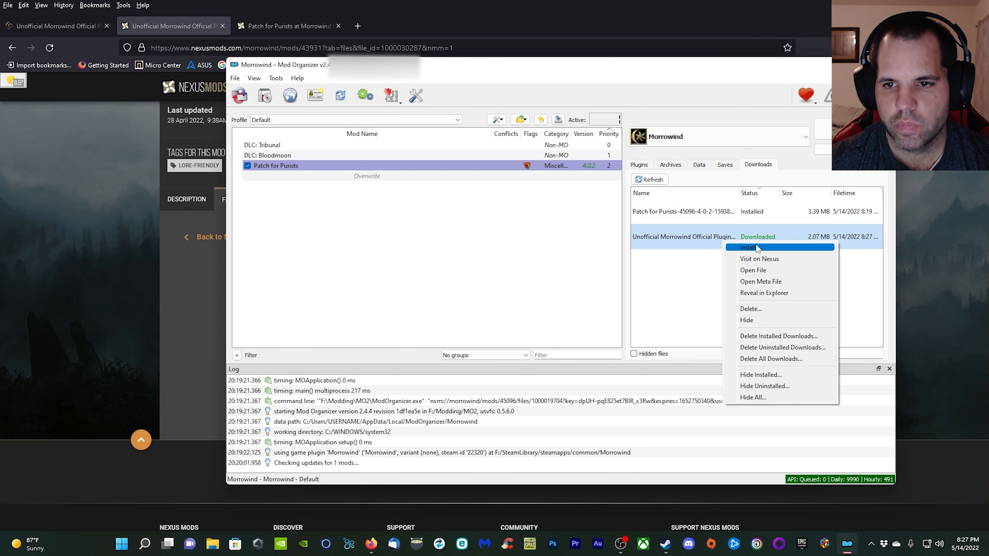
{"action": "left_click", "coordinate": [760, 245]}
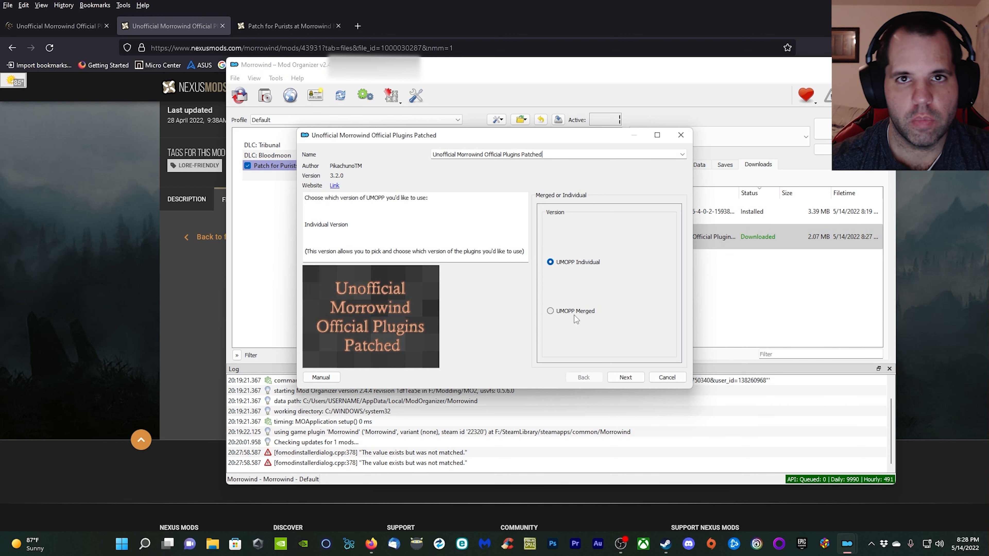
{"action": "left_click", "coordinate": [553, 311]}
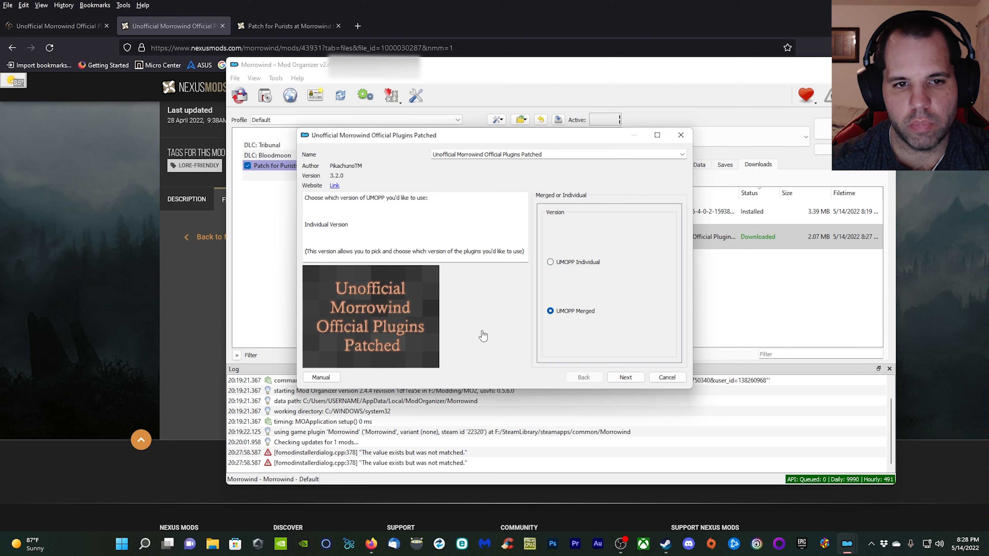
{"action": "left_click", "coordinate": [639, 381]}
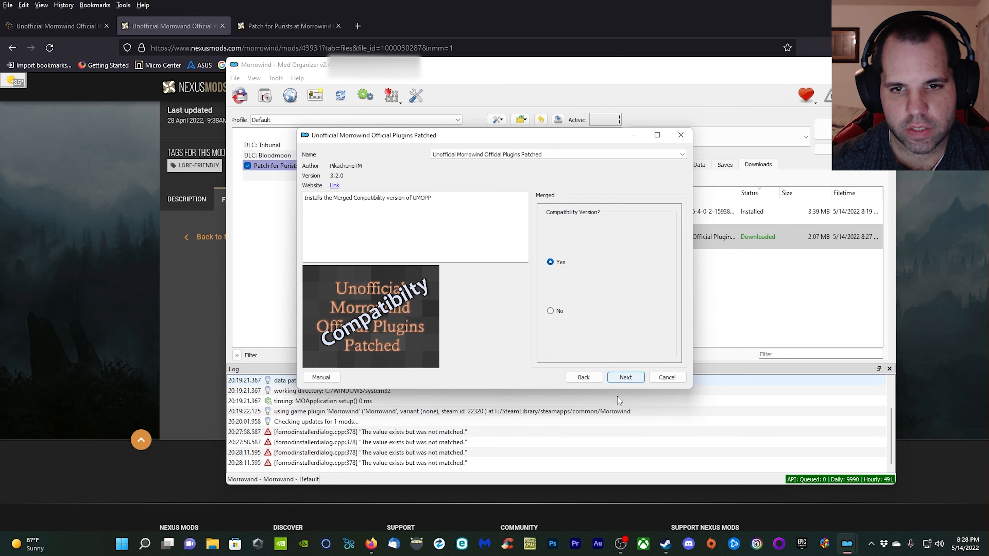
{"action": "mouse_move", "coordinate": [561, 263]}
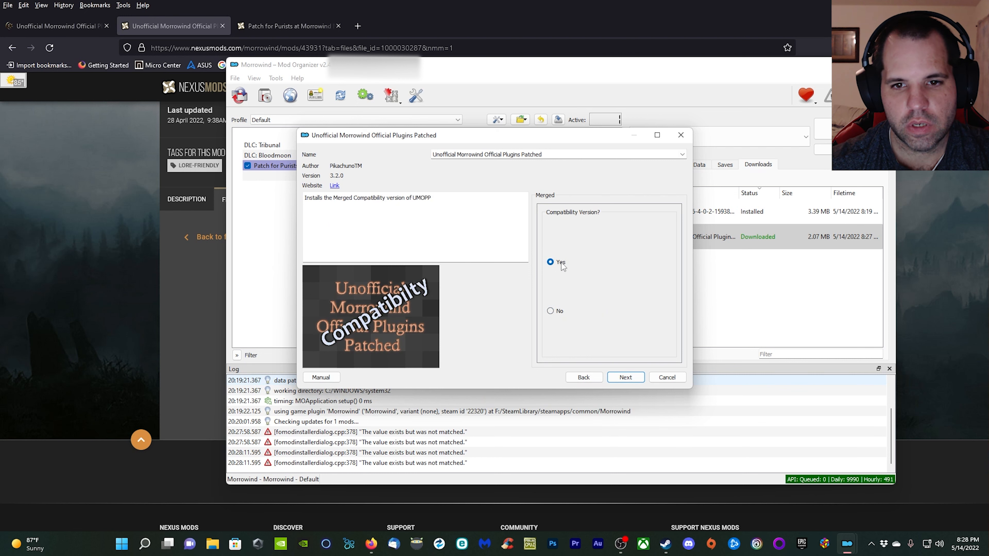
{"action": "left_click", "coordinate": [630, 381]}
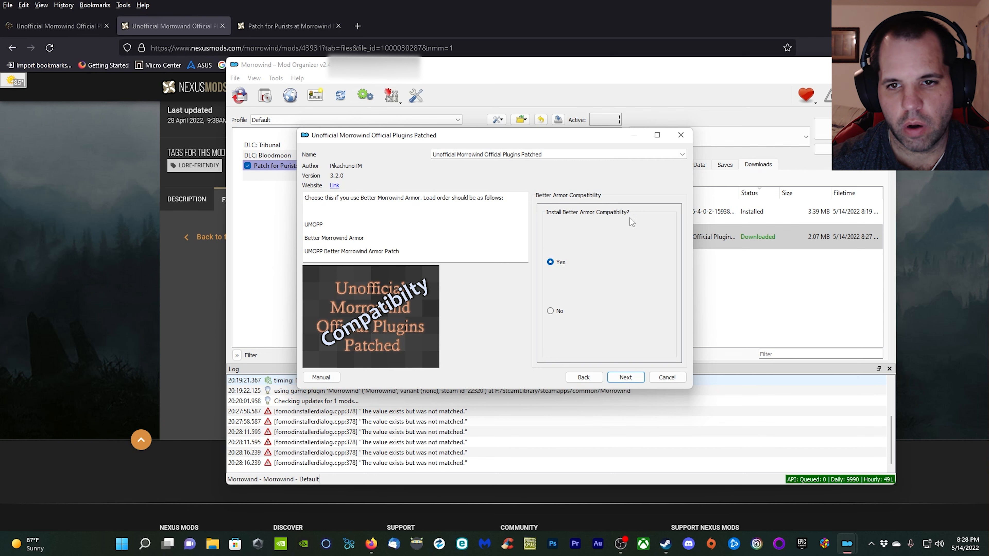
{"action": "left_click", "coordinate": [627, 383]}
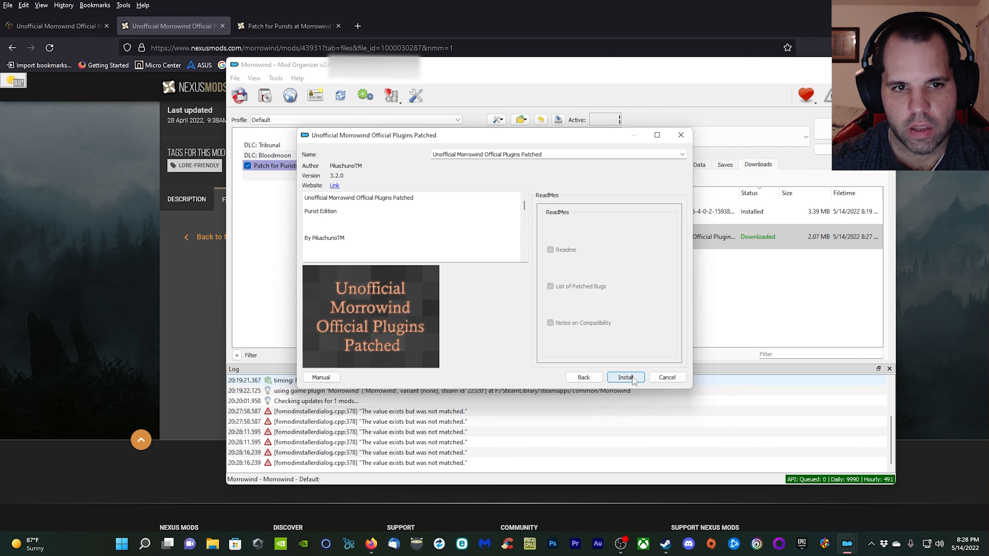
{"action": "left_click", "coordinate": [626, 378]}
Enable the Unofficial Morrowind Official Plugins Patched mod and move its main ESP above UMOPP_BetterArmorPatch.esp in the plugin load order.
{"action": "left_click", "coordinate": [640, 165]}
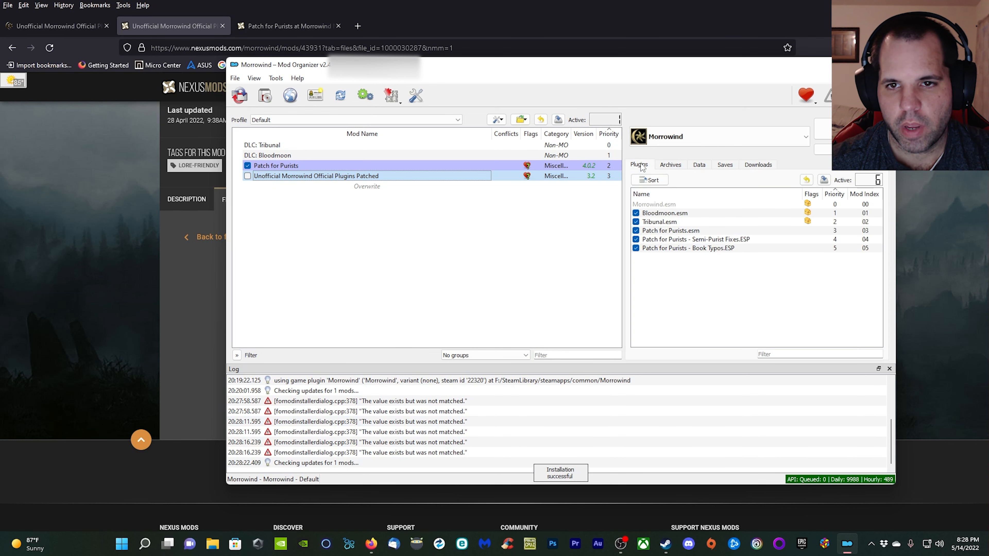
{"action": "left_click", "coordinate": [247, 176]}
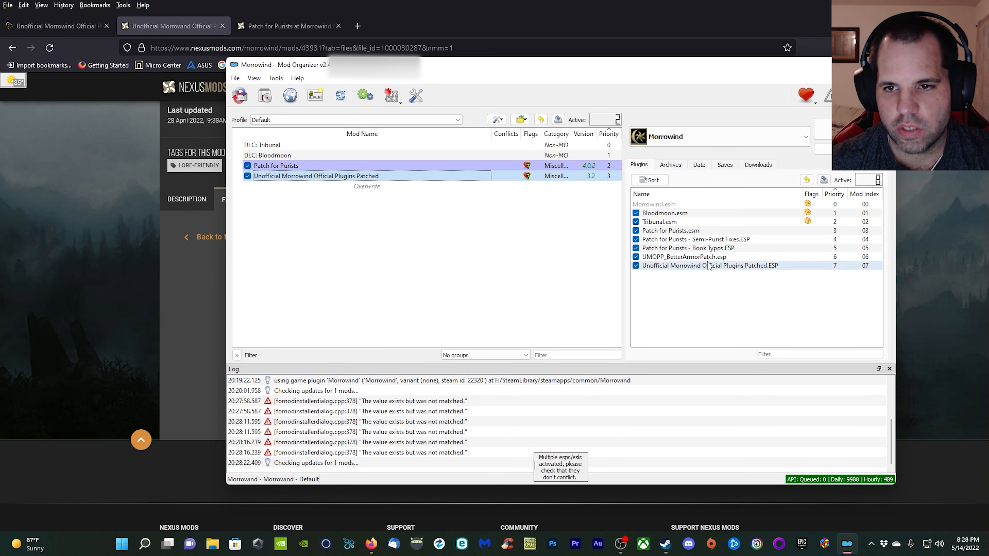
{"action": "left_click", "coordinate": [670, 268]}
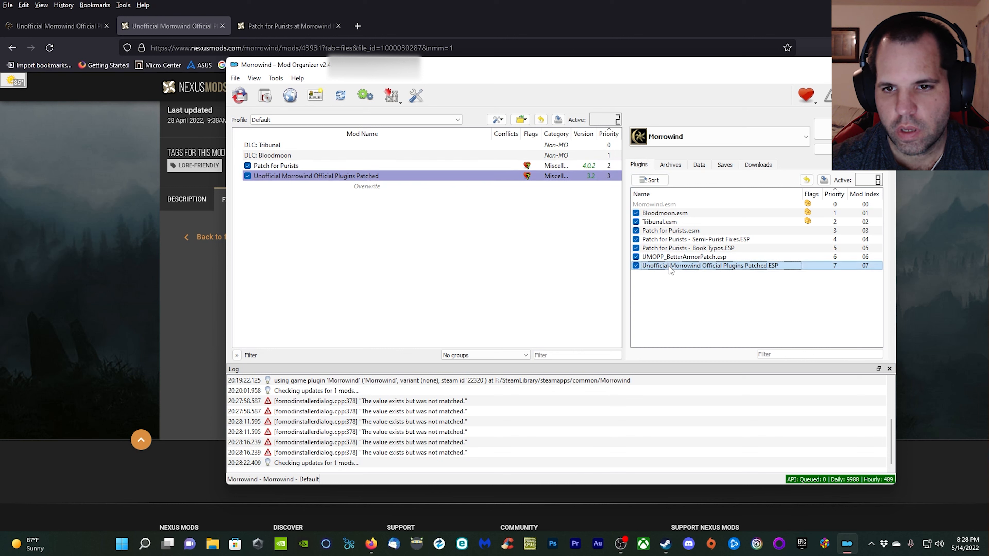
{"action": "left_click_drag", "start_coordinate": [670, 269], "coordinate": [670, 254]}
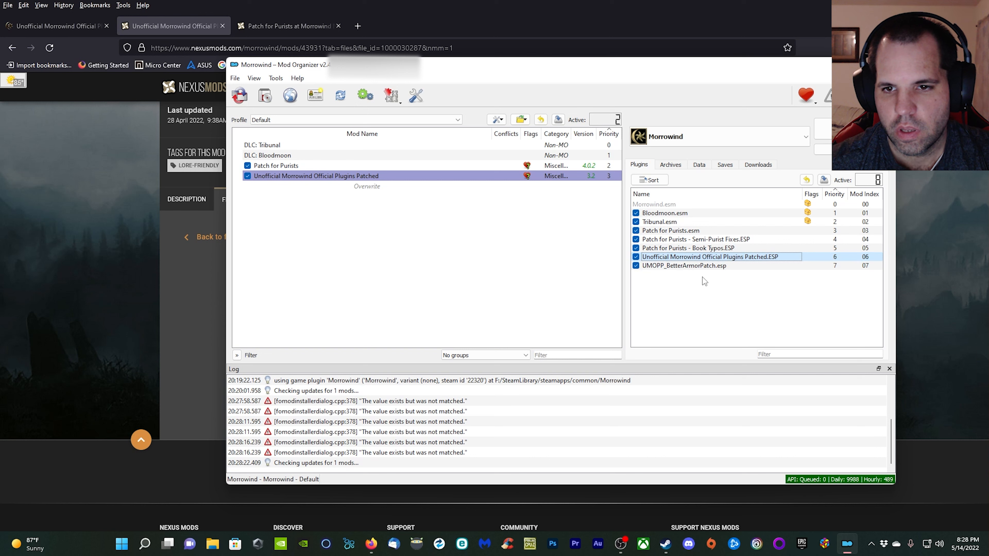
{"action": "mouse_move", "coordinate": [723, 272]}
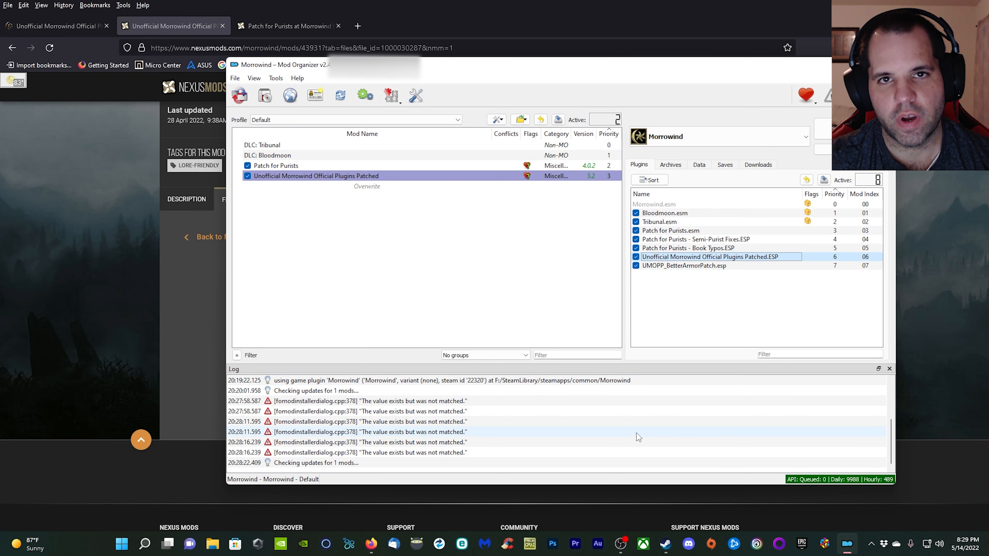
Return to Firefox and recheck the usage notes and required plugin on the Unofficial Morrowind Official Plugins Patched page of Modding-OpenMW.
{"action": "left_click", "coordinate": [77, 36]}
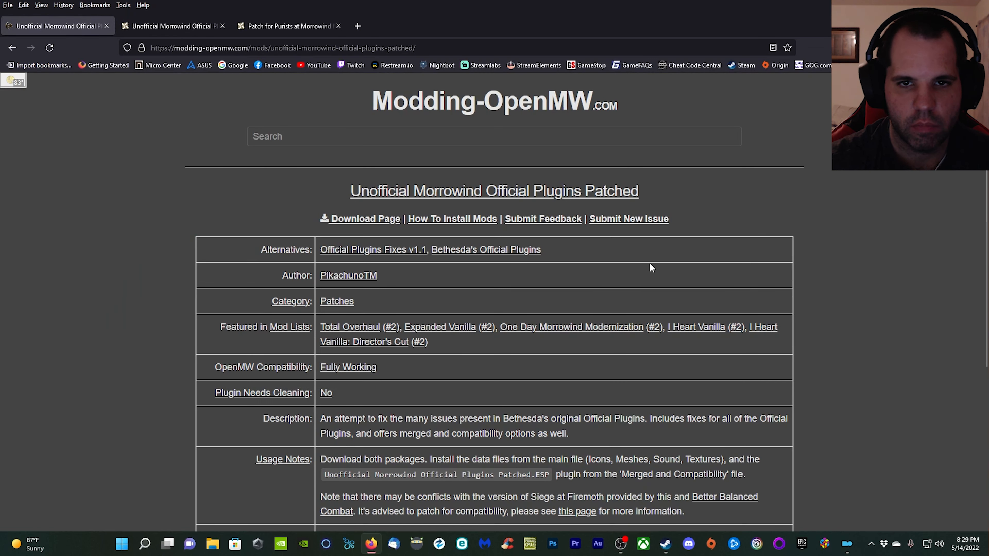
{"action": "scroll", "coordinate": [651, 268], "scroll_direction": "down", "scroll_amount": 3}
{"action": "scroll", "coordinate": [628, 288], "scroll_direction": "down", "scroll_amount": 3}
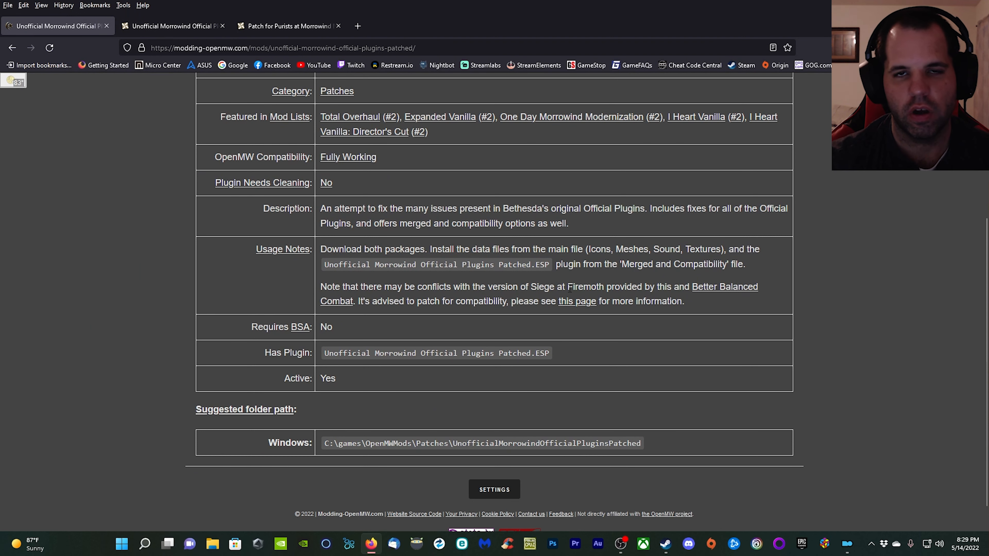
{"action": "scroll", "coordinate": [211, 222], "scroll_direction": "up", "scroll_amount": 5}
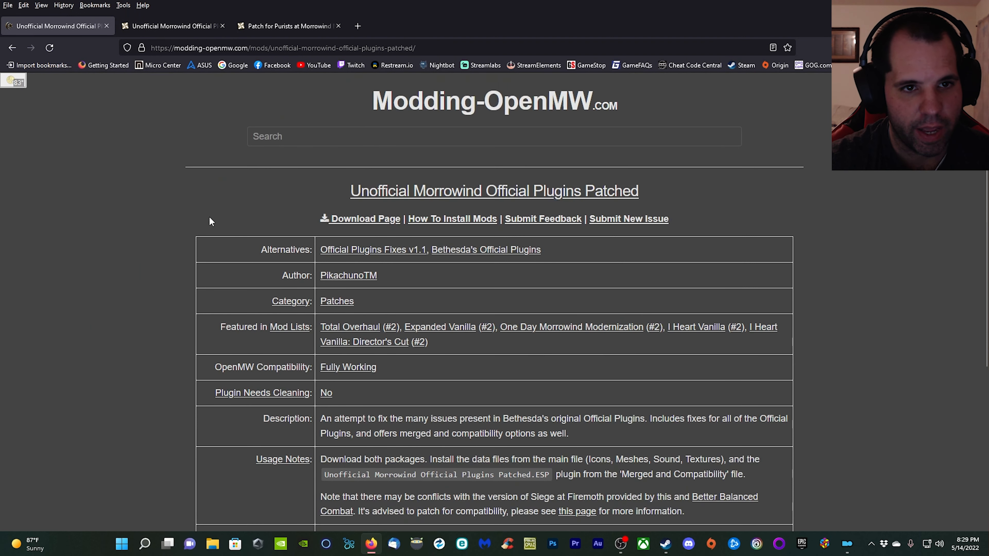
Go back to the Director's Cut list, open the Morrowind Optimization Patch page and read its usage notes and suggested folder paths.
{"action": "left_click", "coordinate": [12, 48]}
{"action": "scroll", "coordinate": [370, 211], "scroll_direction": "down", "scroll_amount": 2}
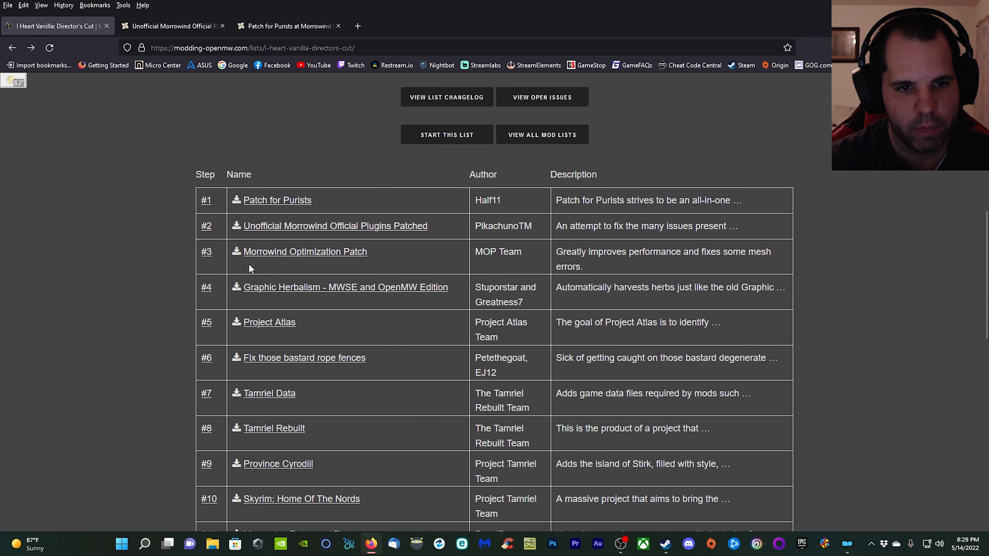
{"action": "left_click", "coordinate": [331, 258]}
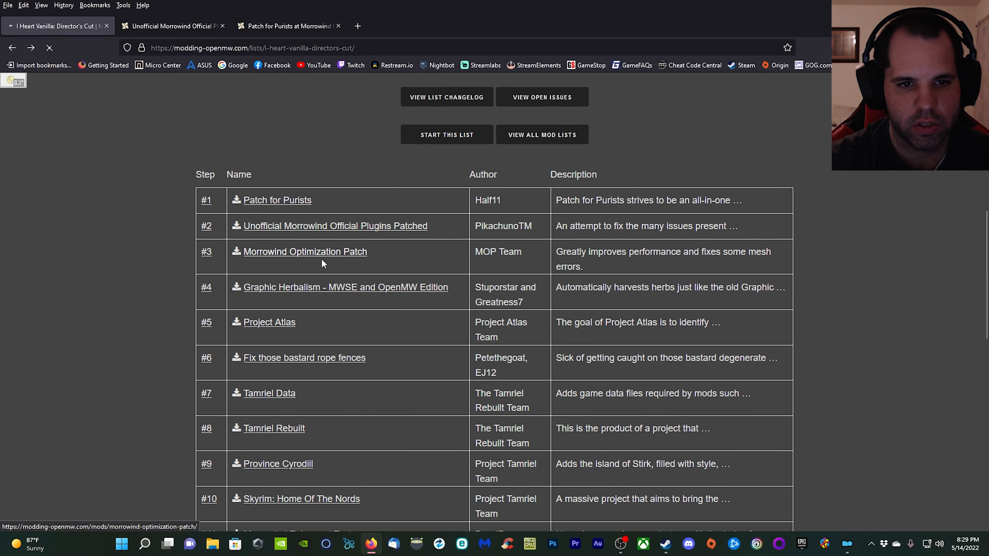
{"action": "scroll", "coordinate": [414, 299], "scroll_direction": "down", "scroll_amount": 3}
{"action": "scroll", "coordinate": [414, 304], "scroll_direction": "down", "scroll_amount": 2}
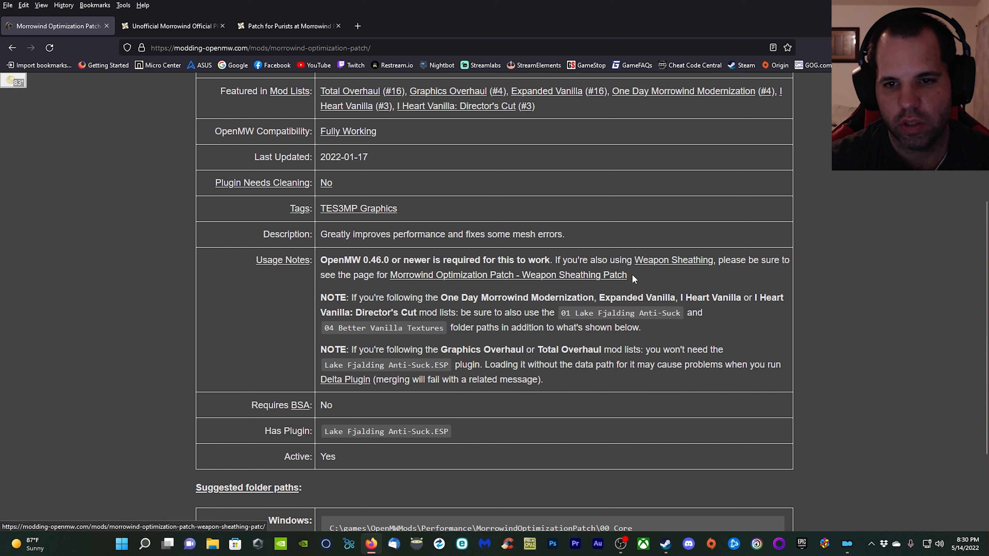
{"action": "scroll", "coordinate": [731, 327], "scroll_direction": "down", "scroll_amount": 1}
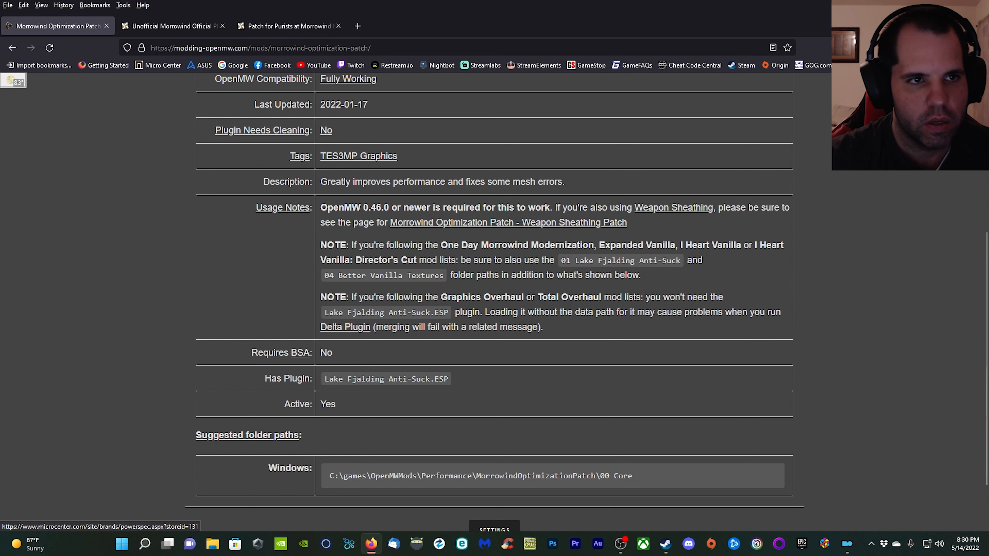
{"action": "scroll", "coordinate": [338, 190], "scroll_direction": "up", "scroll_amount": 6}
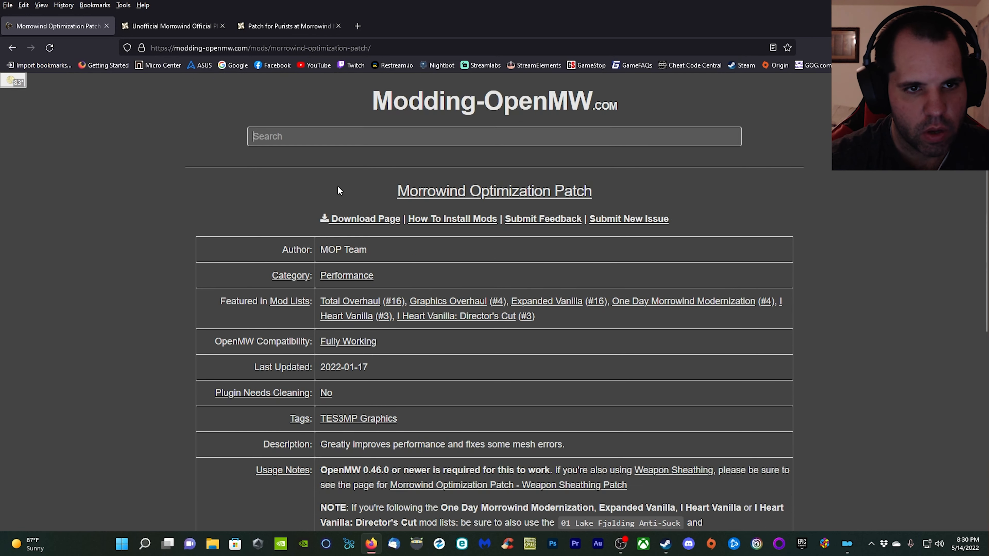
Open the Nexus download page of Morrowind Optimization Patch in a new tab and bring up its main files.
{"action": "right_click", "coordinate": [347, 220]}
{"action": "left_click", "coordinate": [367, 222]}
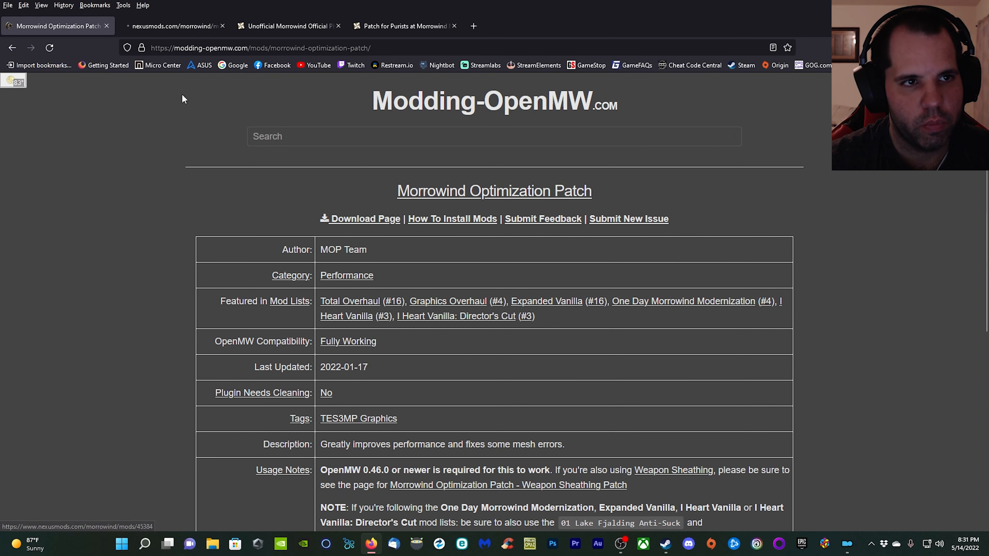
{"action": "left_click", "coordinate": [177, 26]}
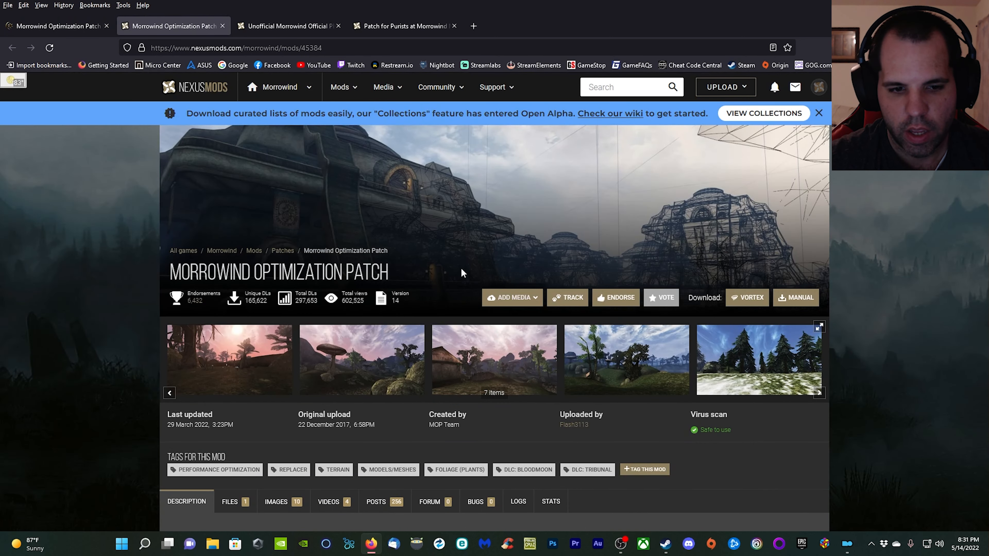
{"action": "scroll", "coordinate": [463, 273], "scroll_direction": "down", "scroll_amount": 6}
{"action": "left_click", "coordinate": [230, 187]}
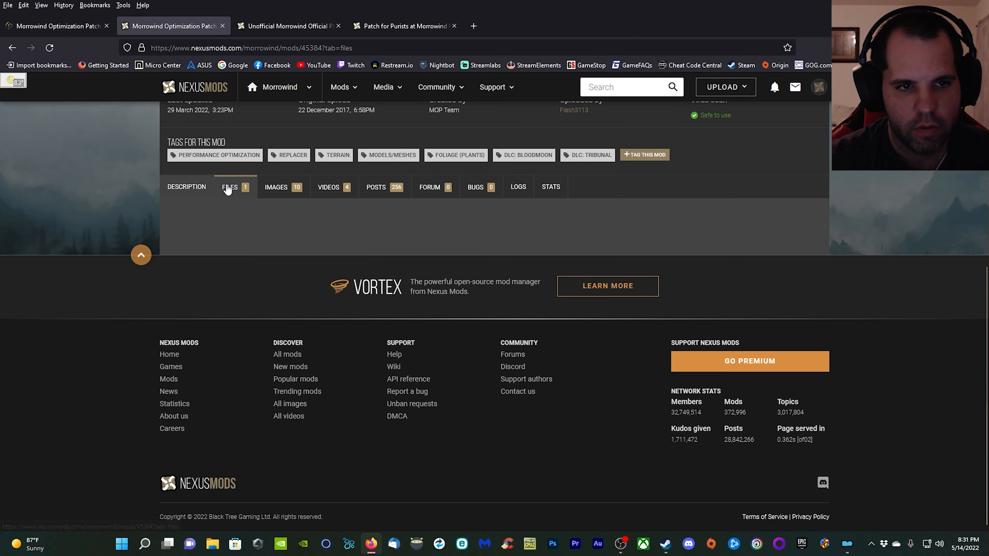
{"action": "scroll", "coordinate": [426, 273], "scroll_direction": "down", "scroll_amount": 3}
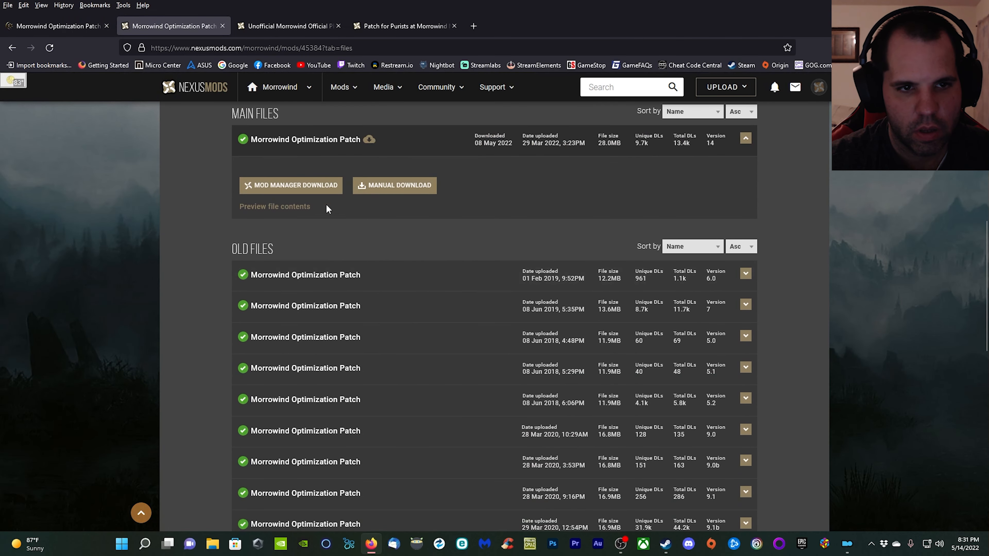
Download the Morrowind Optimization Patch main file for the mod manager at slow speed, opening the nxm link with NXM Link Proxy.
{"action": "left_click", "coordinate": [338, 189]}
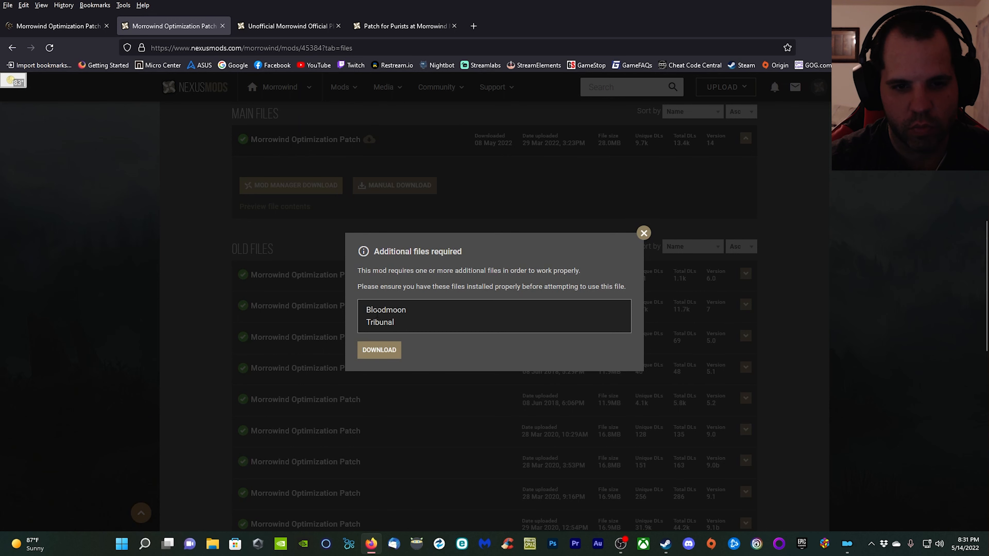
{"action": "left_click", "coordinate": [390, 350]}
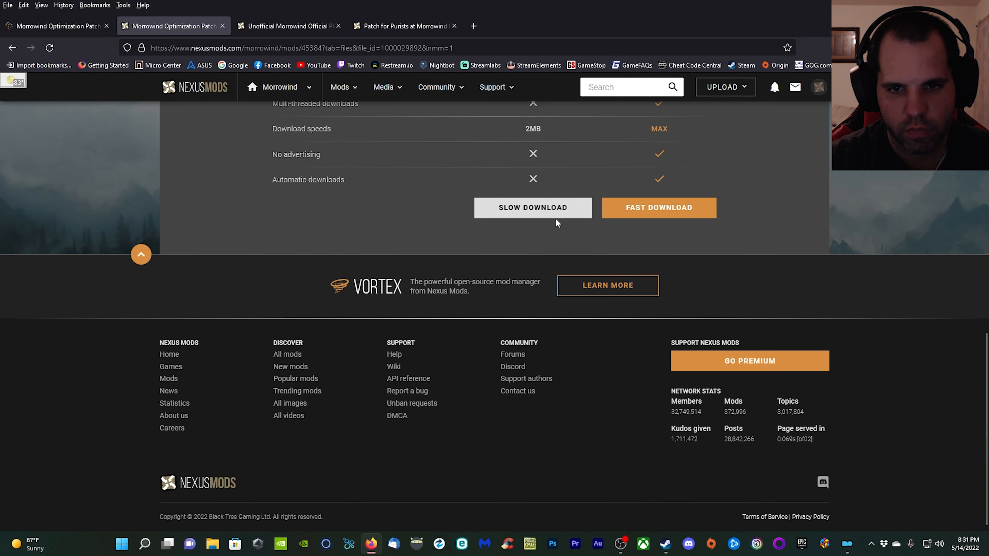
{"action": "left_click", "coordinate": [557, 217]}
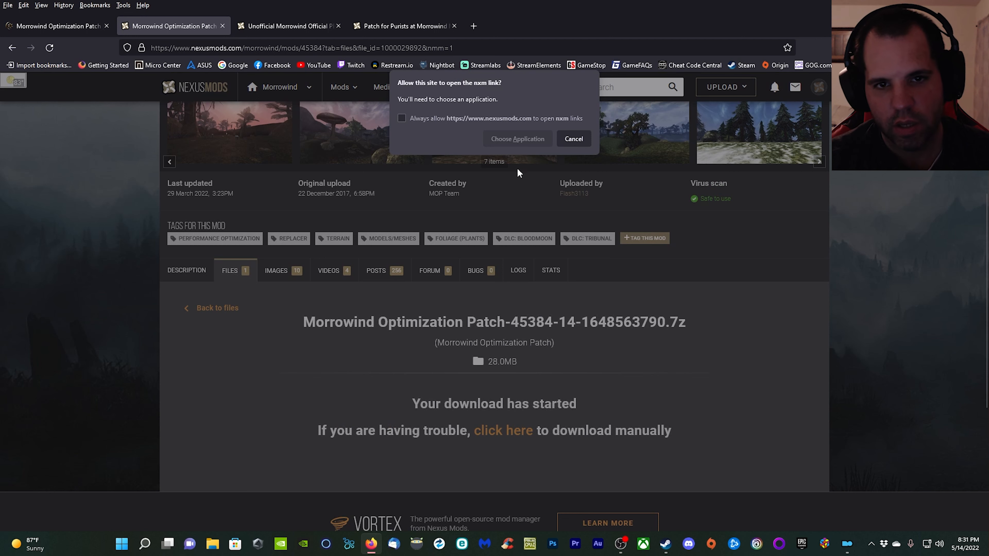
{"action": "left_click", "coordinate": [526, 136]}
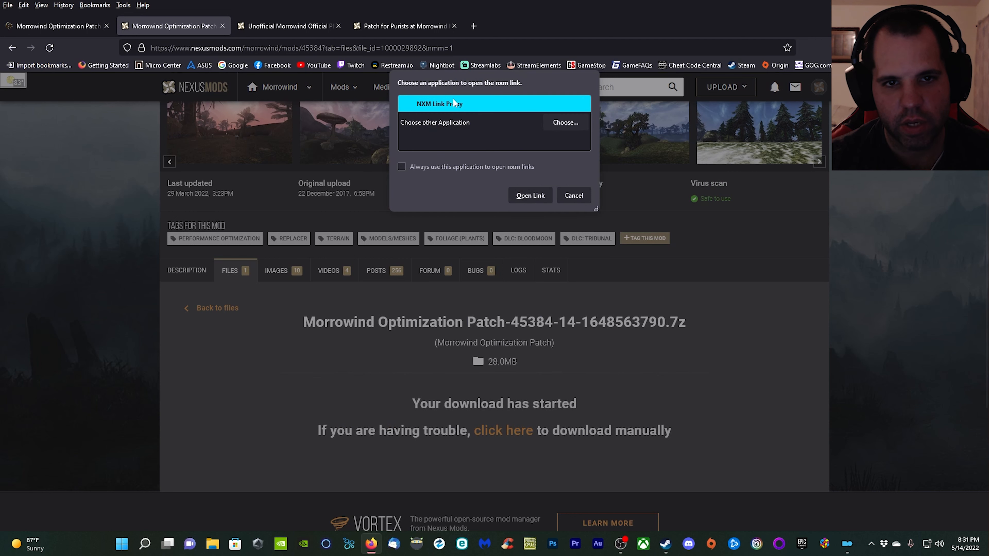
{"action": "left_click", "coordinate": [532, 195]}
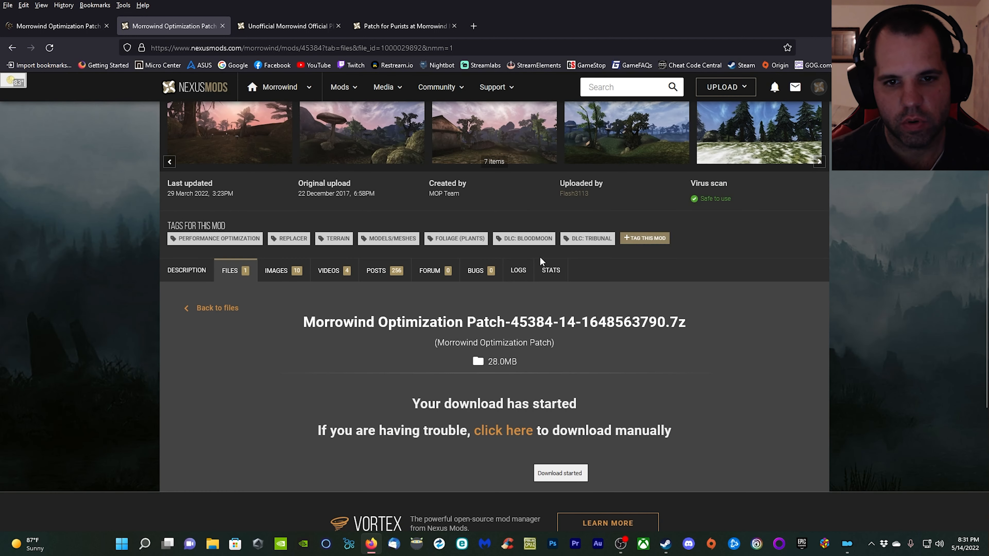
Switch to Mod Organizer 2 and start installing the downloaded Morrowind Optimization Patch archive.
{"action": "left_click", "coordinate": [848, 546]}
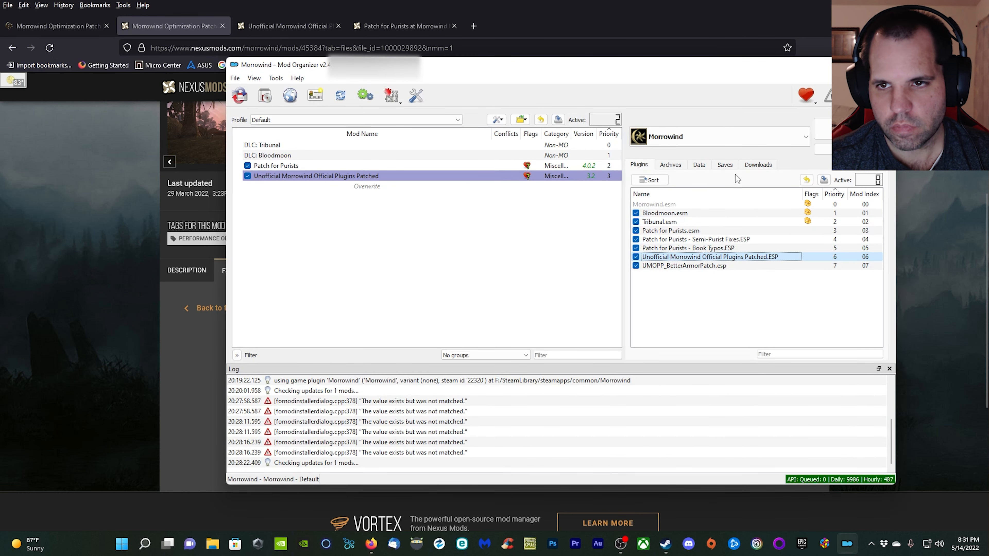
{"action": "left_click", "coordinate": [758, 164]}
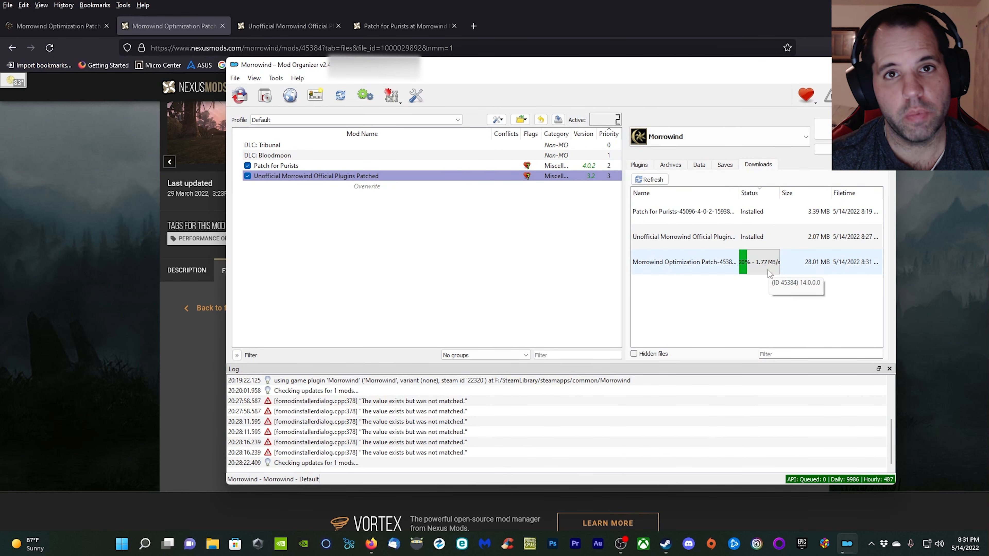
{"action": "right_click", "coordinate": [709, 268]}
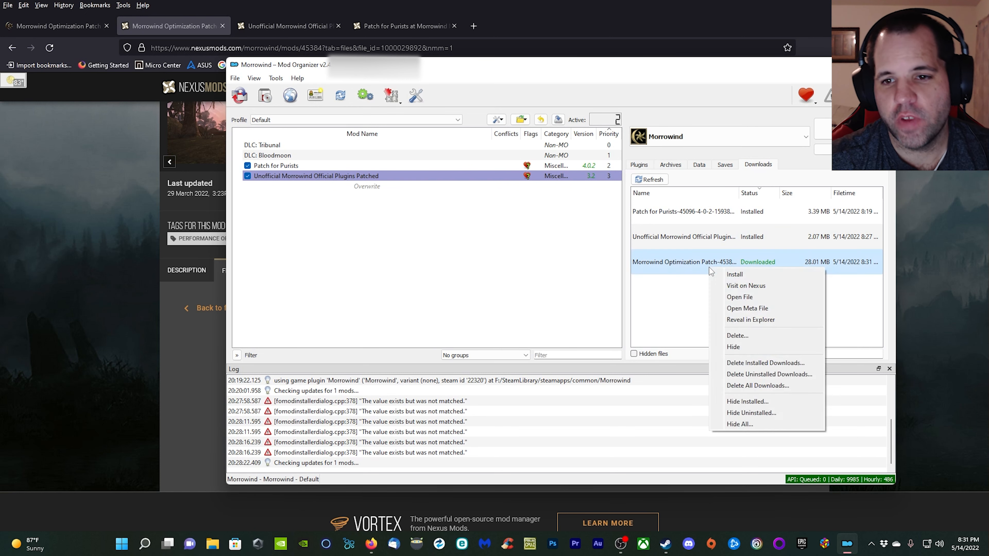
{"action": "left_click", "coordinate": [735, 274]}
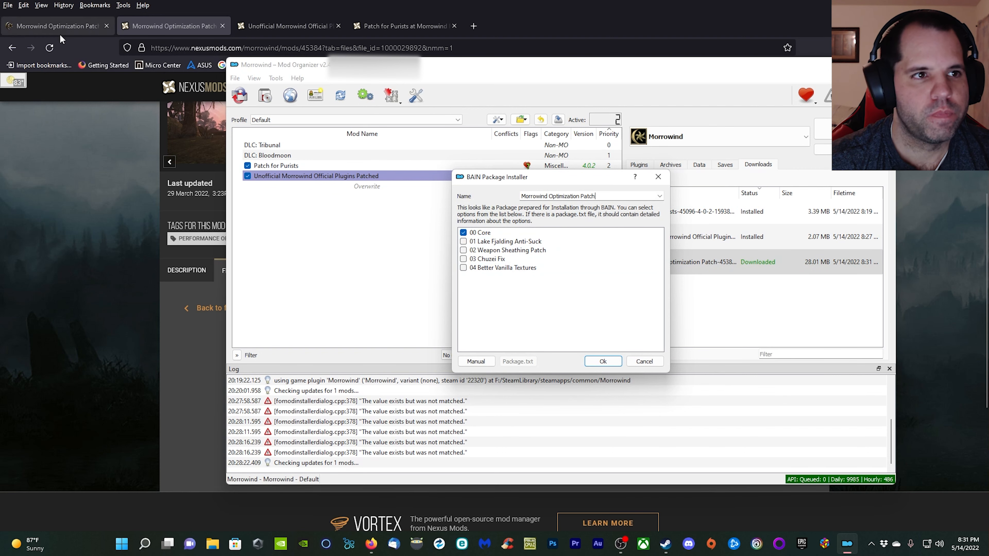
Recheck the required folder options in the Morrowind Optimization Patch usage notes in Firefox, then return to Mod Organizer.
{"action": "left_click", "coordinate": [53, 29]}
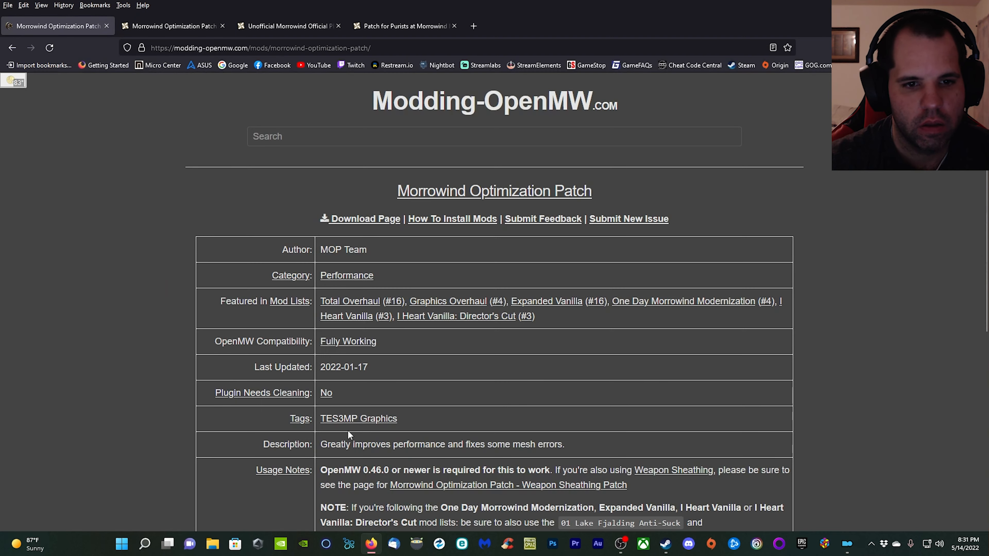
{"action": "scroll", "coordinate": [374, 392], "scroll_direction": "down", "scroll_amount": 8}
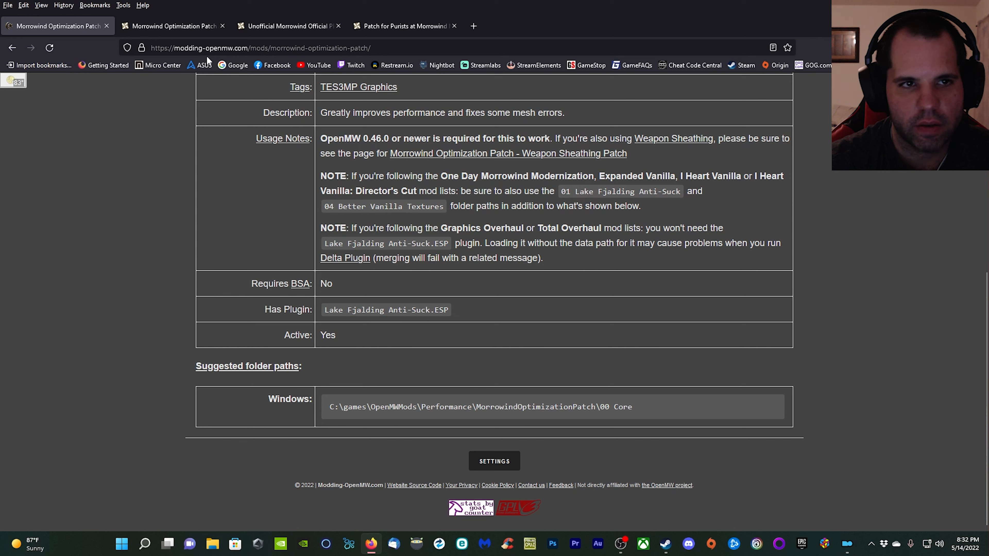
{"action": "left_click", "coordinate": [844, 550]}
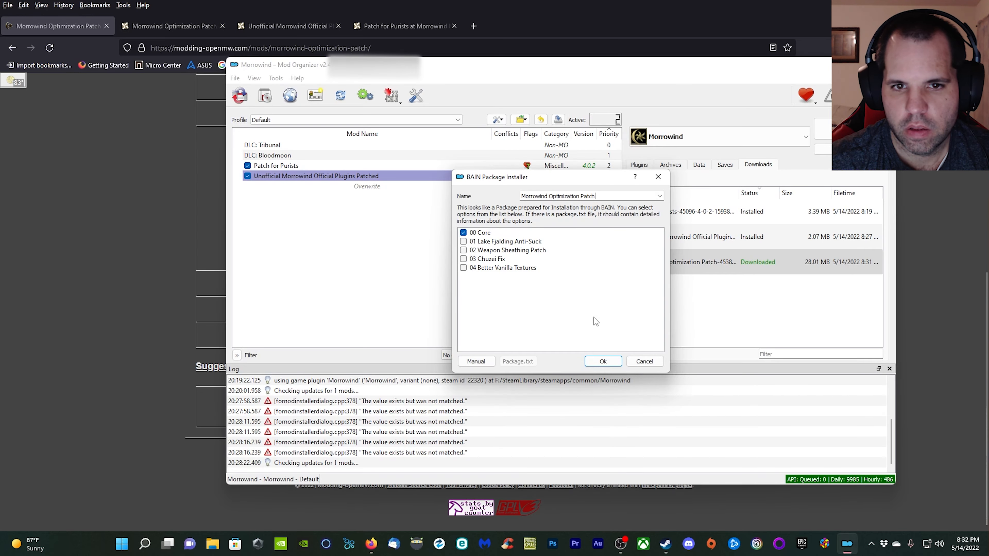
Install the Morrowind Optimization Patch with all package options from 00 Core to 04 Better Vanilla Textures, and enable it in the mod list.
{"action": "left_click", "coordinate": [463, 242]}
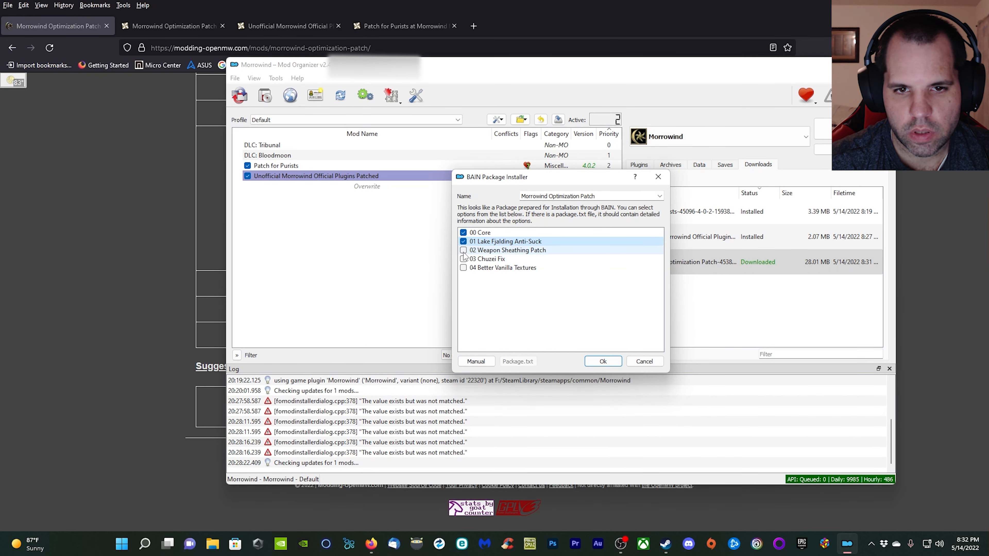
{"action": "left_click", "coordinate": [463, 251]}
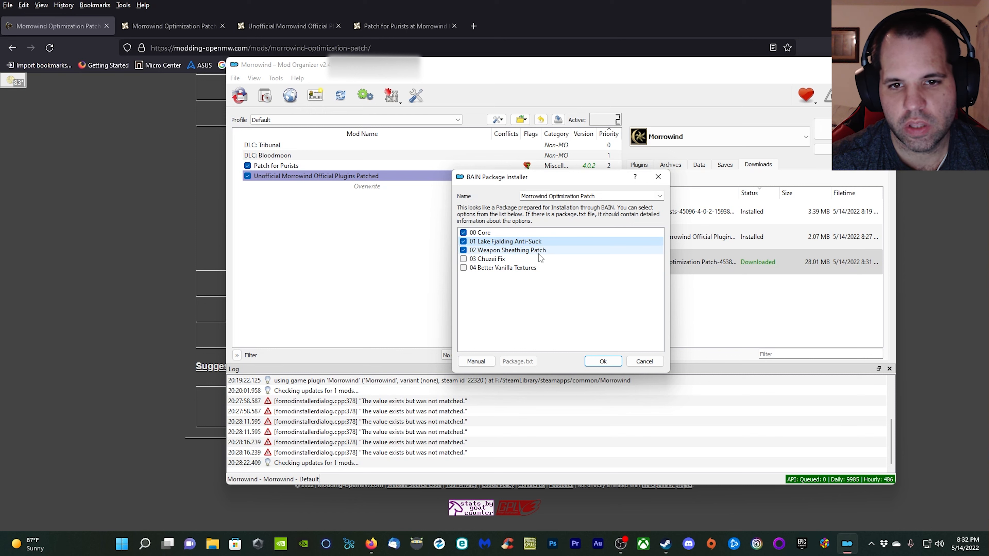
{"action": "left_click", "coordinate": [464, 259]}
{"action": "left_click", "coordinate": [464, 268]}
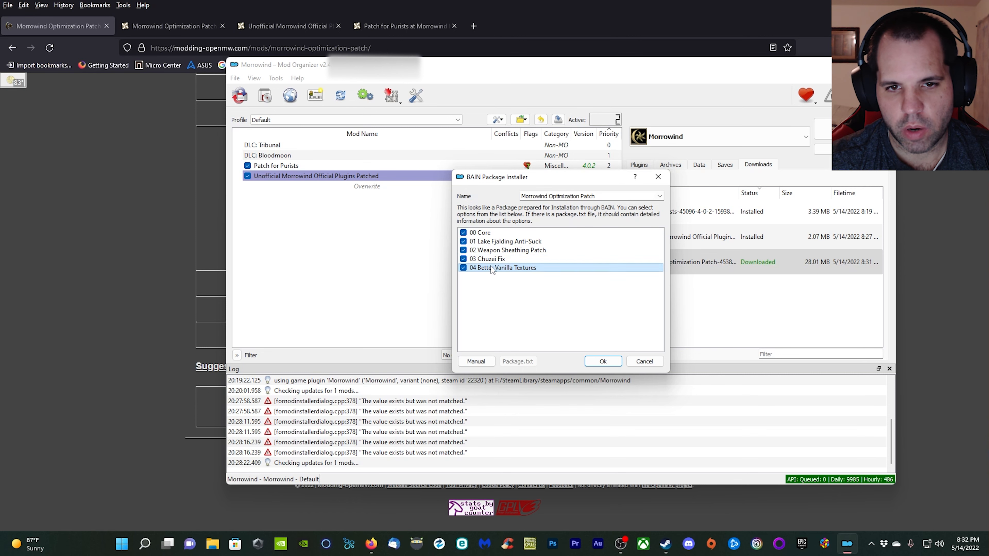
{"action": "left_click", "coordinate": [464, 241]}
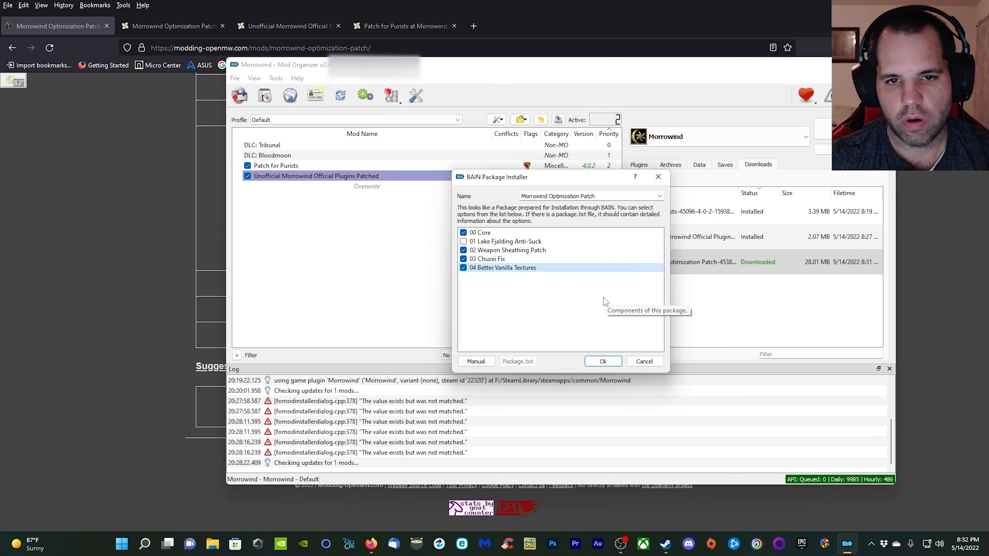
{"action": "left_click", "coordinate": [463, 242]}
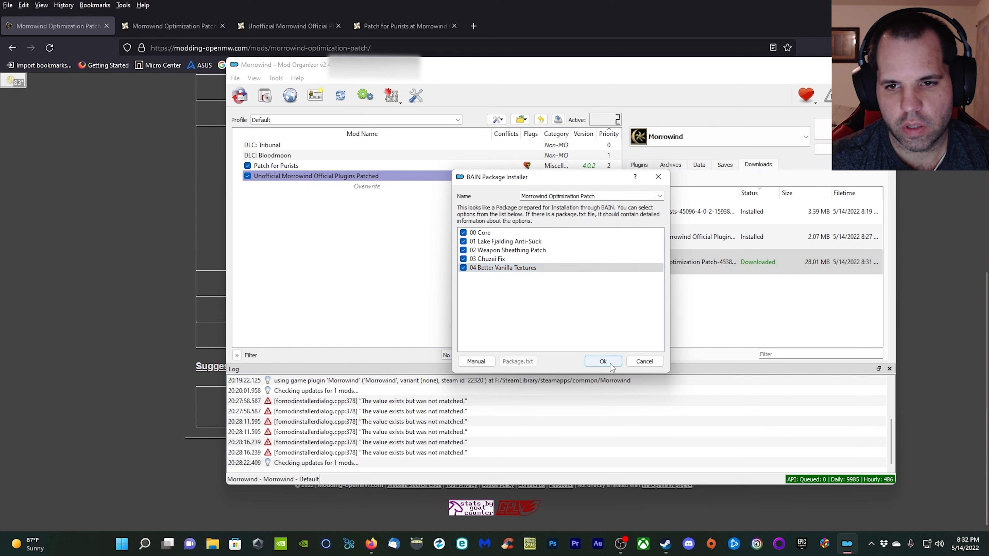
{"action": "left_click", "coordinate": [603, 361]}
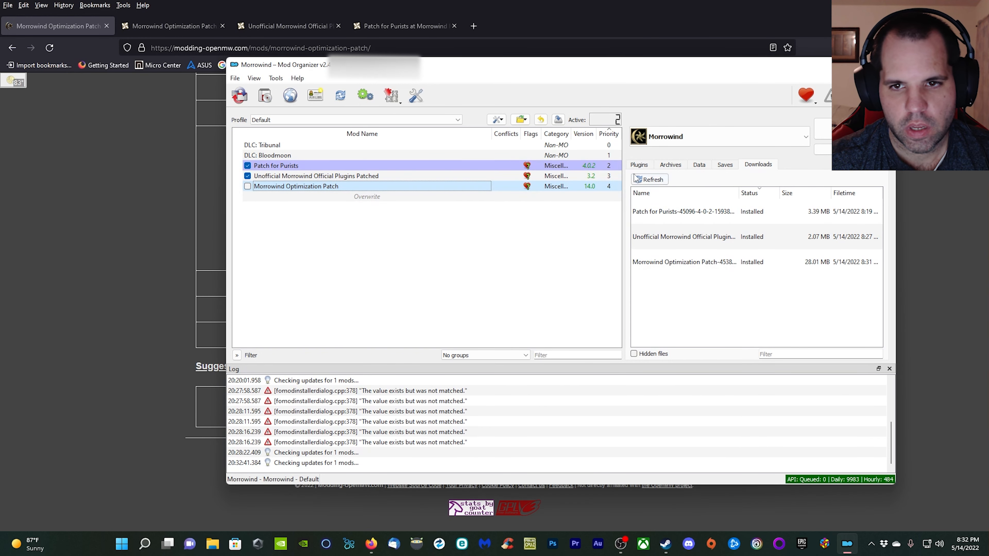
{"action": "left_click", "coordinate": [642, 165]}
{"action": "left_click", "coordinate": [248, 187]}
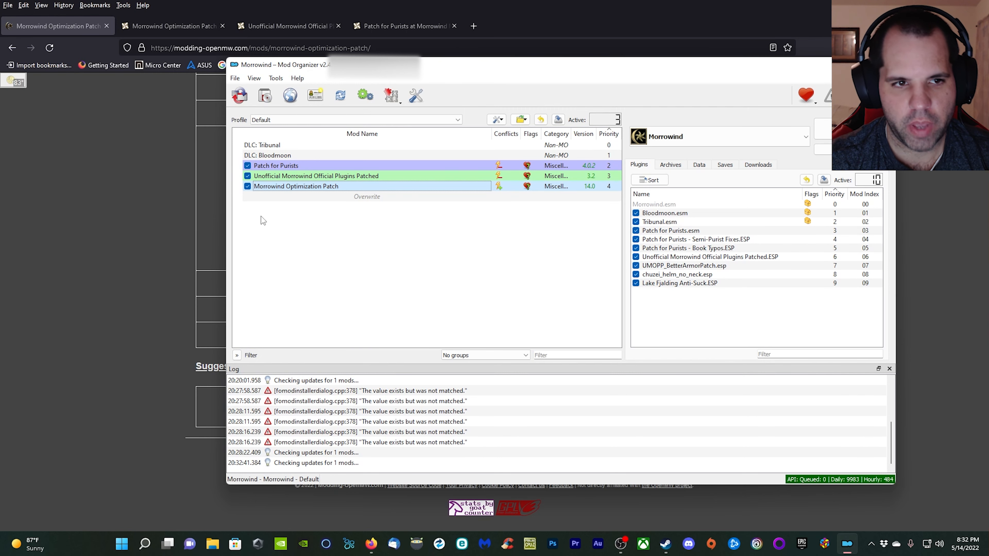
In Firefox, open the Weapon Sheathing Patch page in a new tab and compare its notes with the Morrowind Optimization Patch page.
{"action": "left_click", "coordinate": [240, 223]}
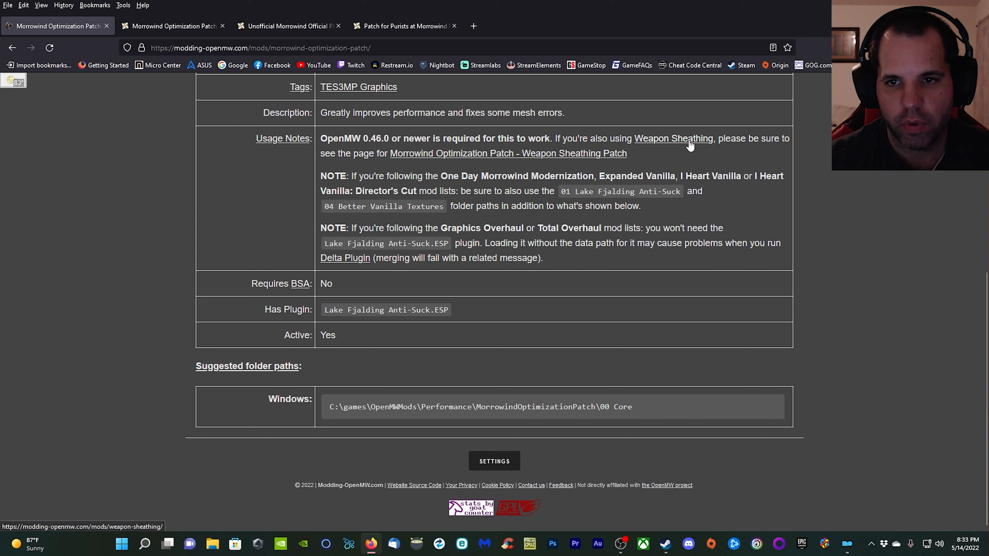
{"action": "right_click", "coordinate": [528, 155]}
{"action": "left_click", "coordinate": [545, 163]}
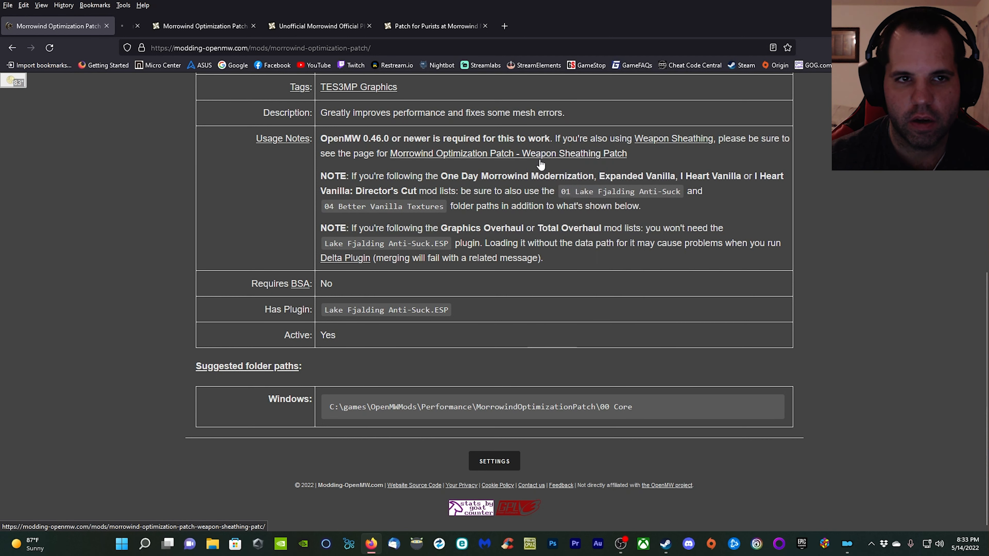
{"action": "left_click", "coordinate": [179, 28]}
{"action": "scroll", "coordinate": [538, 279], "scroll_direction": "down", "scroll_amount": 3}
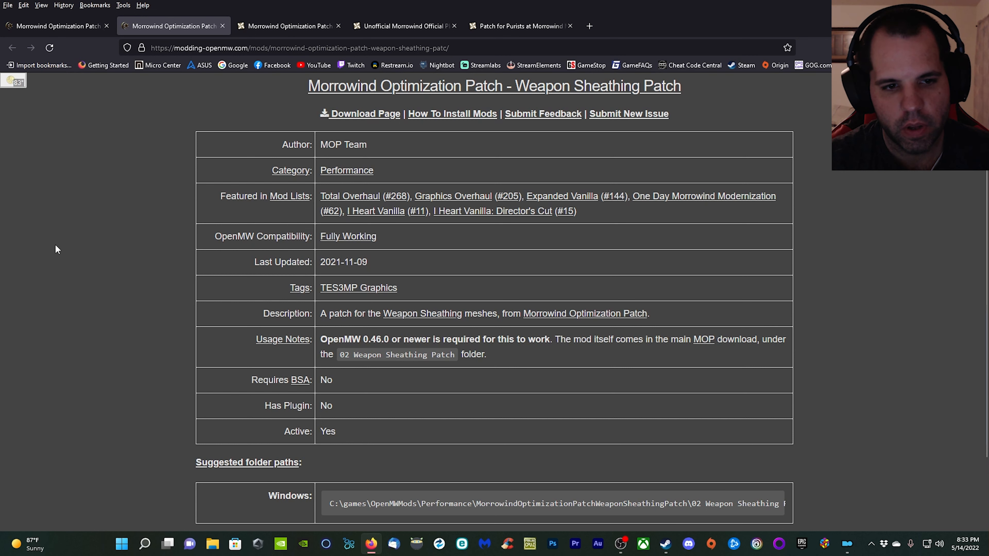
{"action": "left_click", "coordinate": [73, 26]}
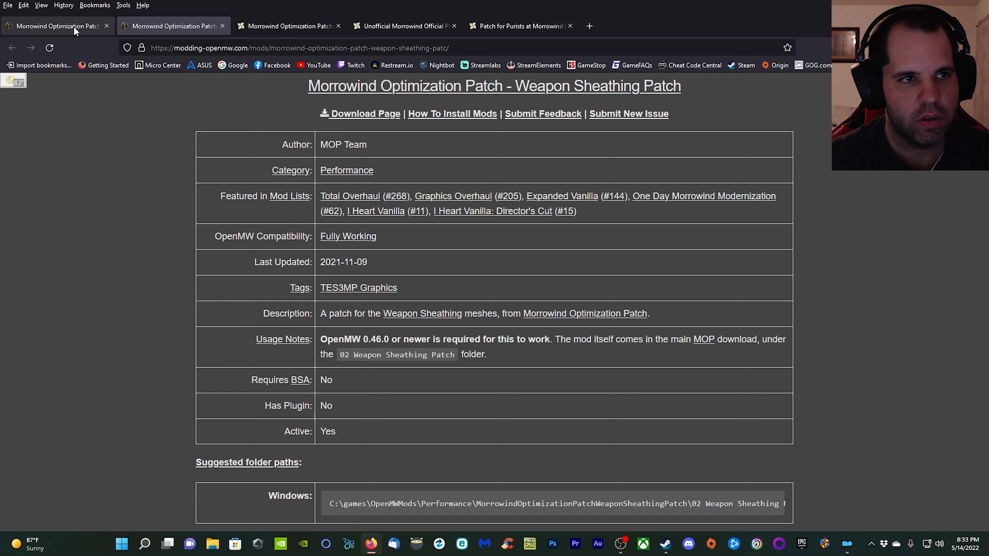
{"action": "scroll", "coordinate": [340, 344], "scroll_direction": "up", "scroll_amount": 5}
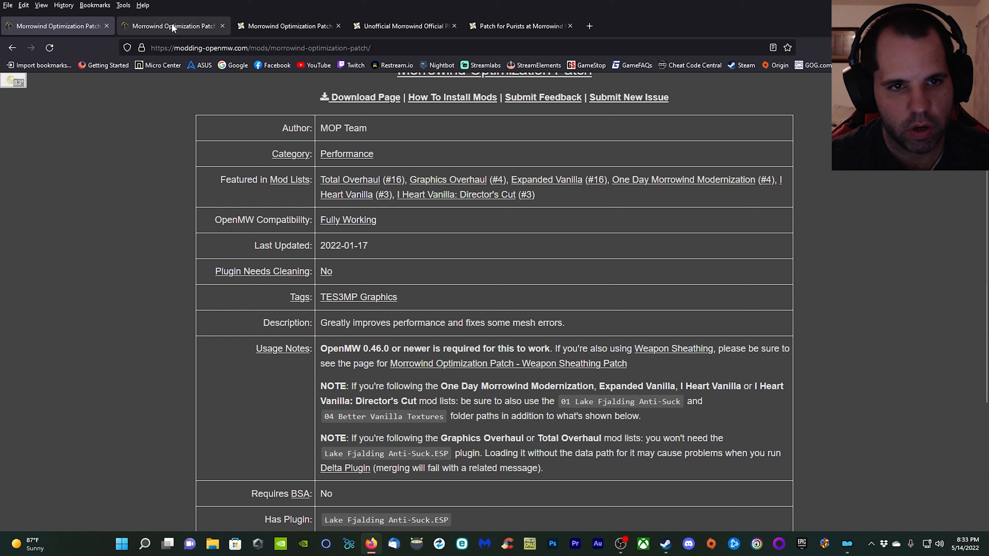
Leave the Morrowind Optimization Patch page and examine Delta Plugin's GitLab release packages, usage notes and suggested folder path.
{"action": "left_click", "coordinate": [12, 48]}
{"action": "scroll", "coordinate": [342, 198], "scroll_direction": "down", "scroll_amount": 15}
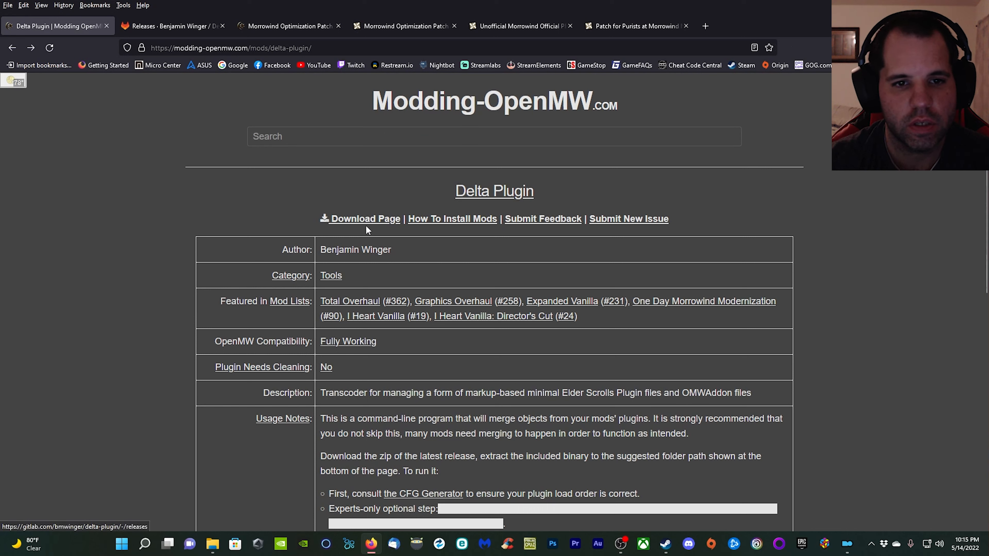
{"action": "left_click", "coordinate": [149, 26]}
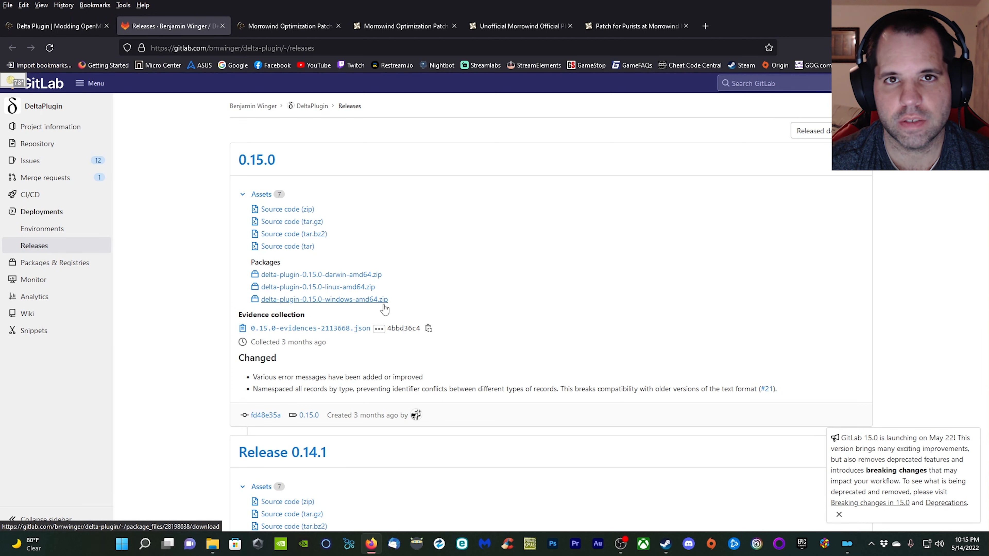
{"action": "key", "text": "ctrl+shift+Tab"}
{"action": "scroll", "coordinate": [683, 310], "scroll_direction": "down", "scroll_amount": 6}
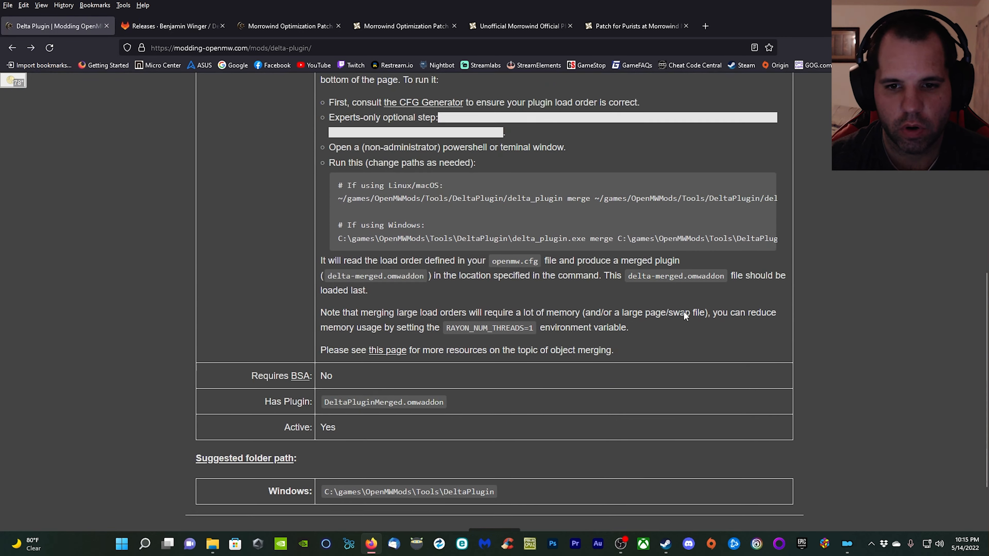
{"action": "scroll", "coordinate": [684, 312], "scroll_direction": "down", "scroll_amount": 2}
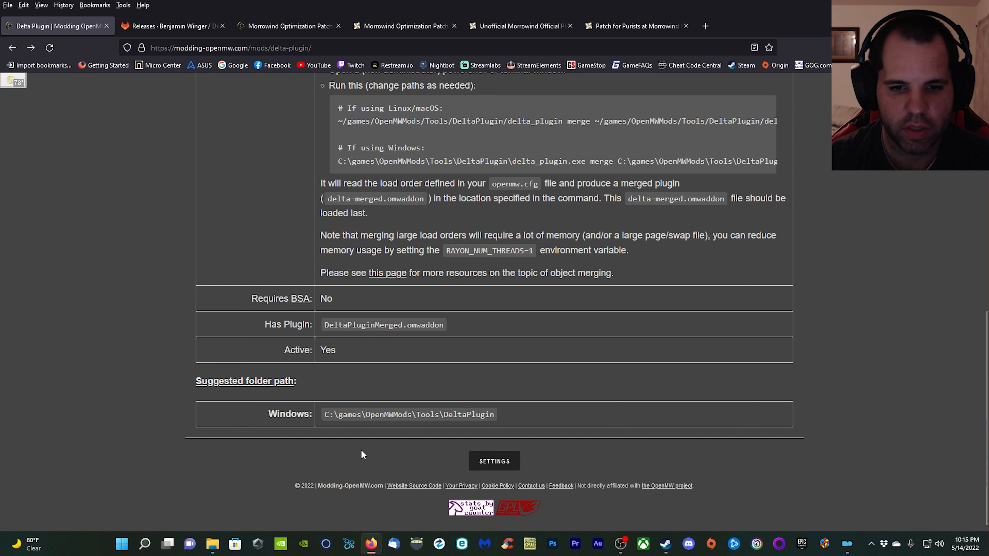
Check the OpenMWMods\Tools\DeltaPlugin folder in File Explorer, then reread the Delta Plugin setup instructions in Firefox.
{"action": "left_click", "coordinate": [212, 544]}
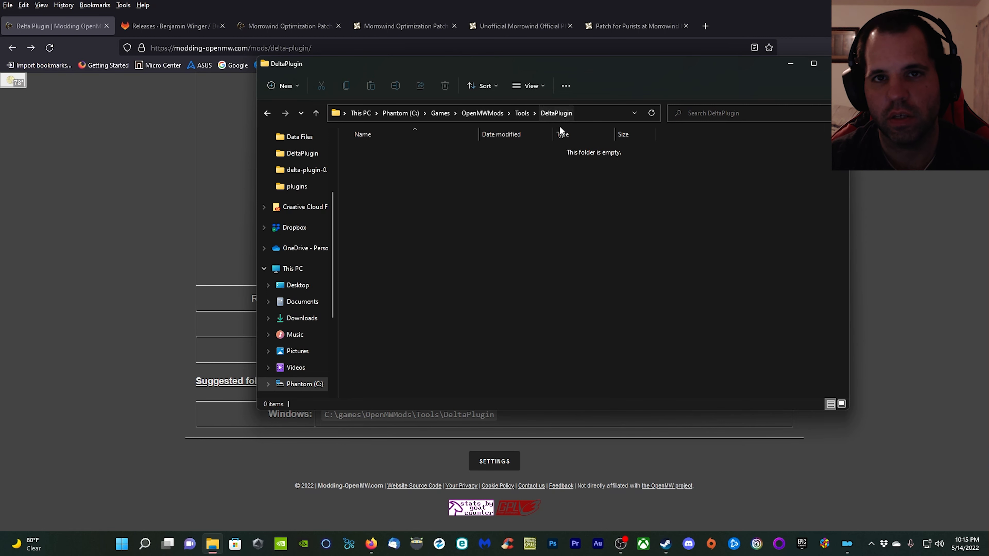
{"action": "left_click", "coordinate": [792, 64]}
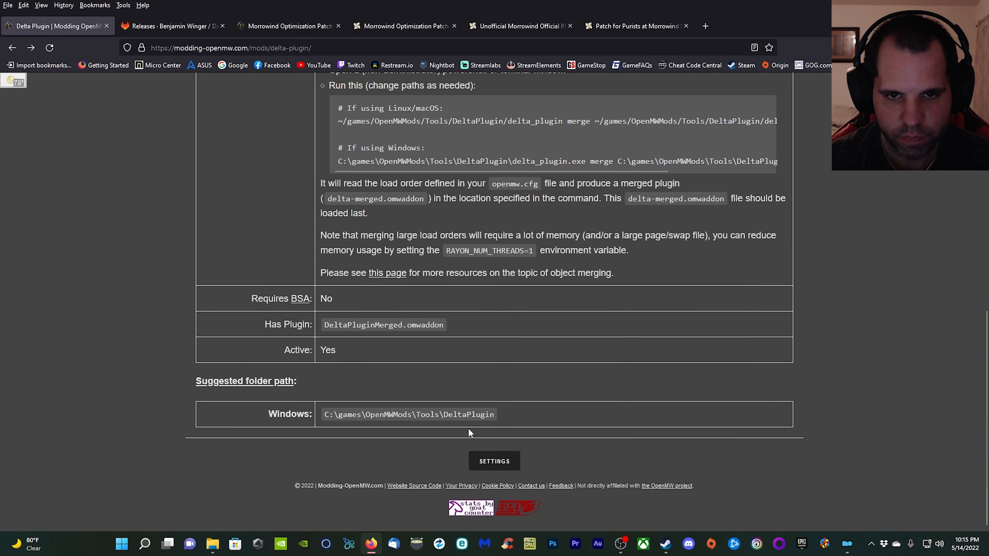
{"action": "scroll", "coordinate": [469, 428], "scroll_direction": "up", "scroll_amount": 3}
{"action": "scroll", "coordinate": [468, 428], "scroll_direction": "up", "scroll_amount": 6}
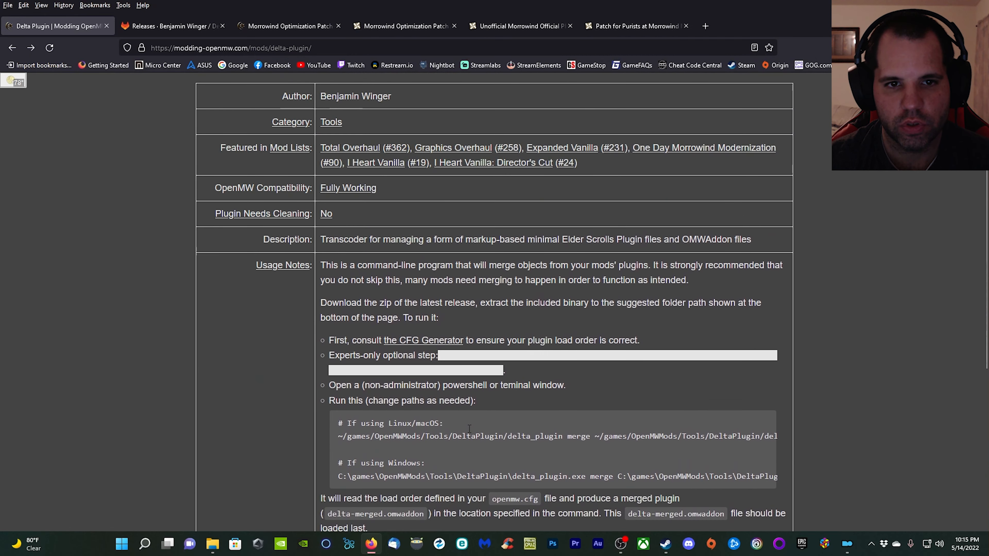
{"action": "scroll", "coordinate": [416, 422], "scroll_direction": "up", "scroll_amount": 2}
{"action": "scroll", "coordinate": [370, 347], "scroll_direction": "down", "scroll_amount": 2}
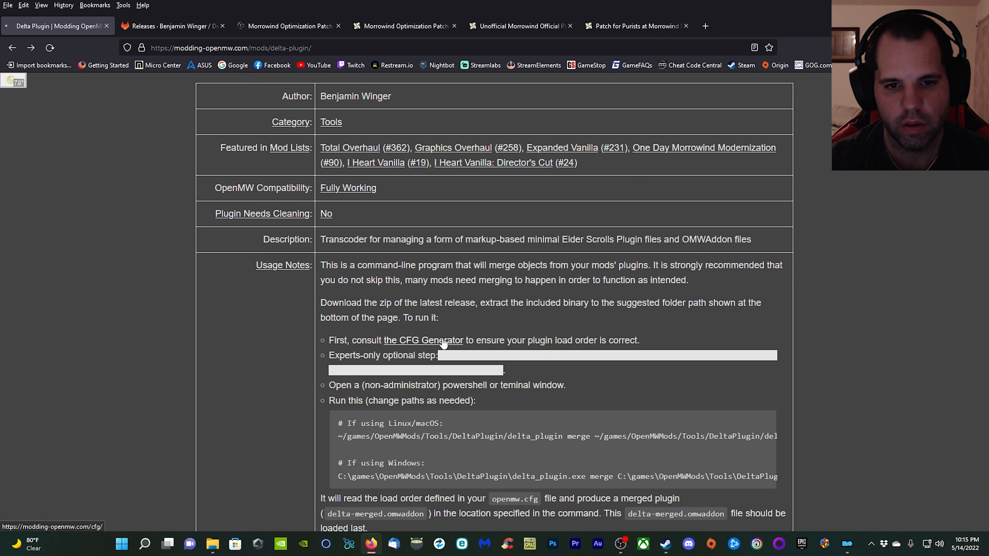
Consult the plugin order in the CFG Generator, then move Bloodmoon.esm below Tribunal.esm in Mod Organizer.
{"action": "left_click", "coordinate": [421, 341]}
{"action": "scroll", "coordinate": [384, 339], "scroll_direction": "down", "scroll_amount": 5}
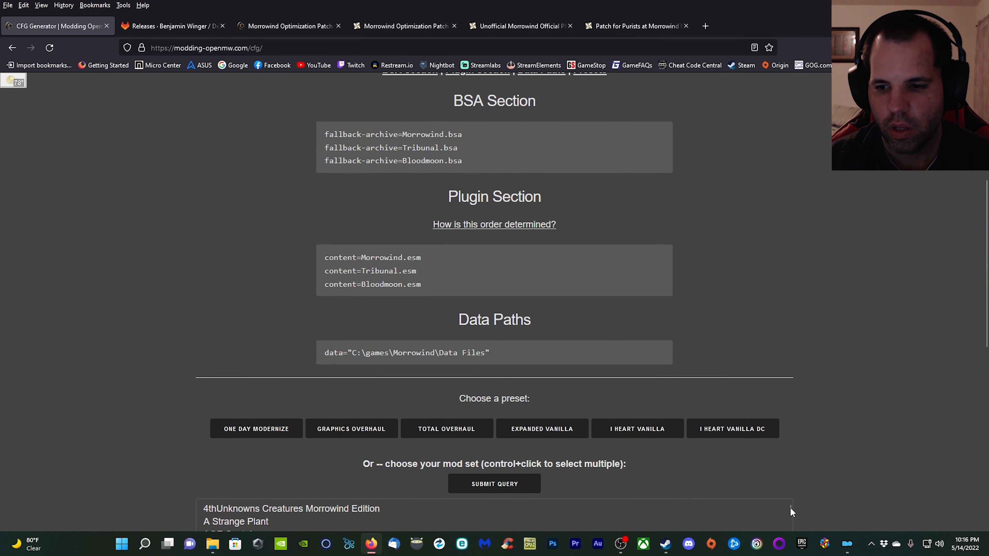
{"action": "left_click", "coordinate": [847, 544]}
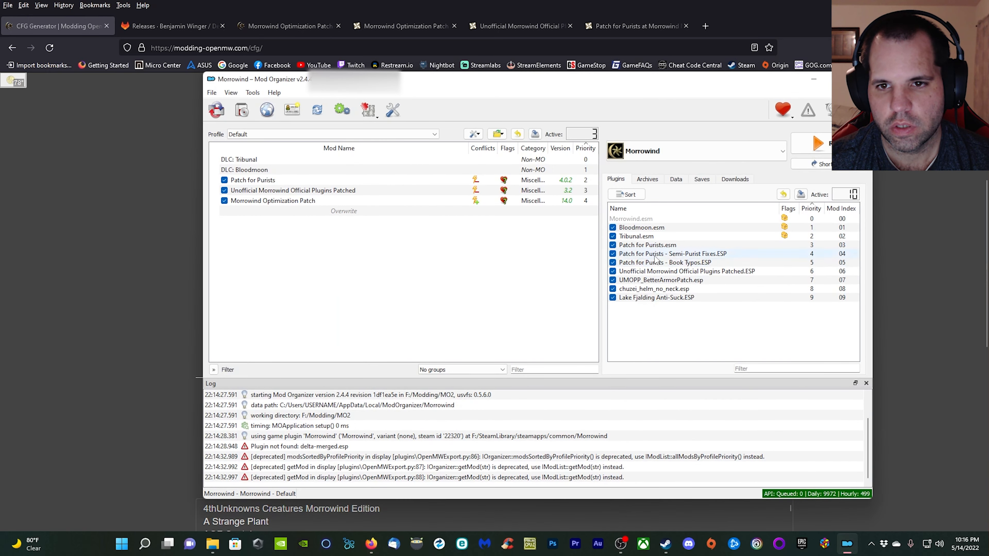
{"action": "left_click_drag", "start_coordinate": [653, 230], "coordinate": [658, 239]}
{"action": "left_click", "coordinate": [469, 341]}
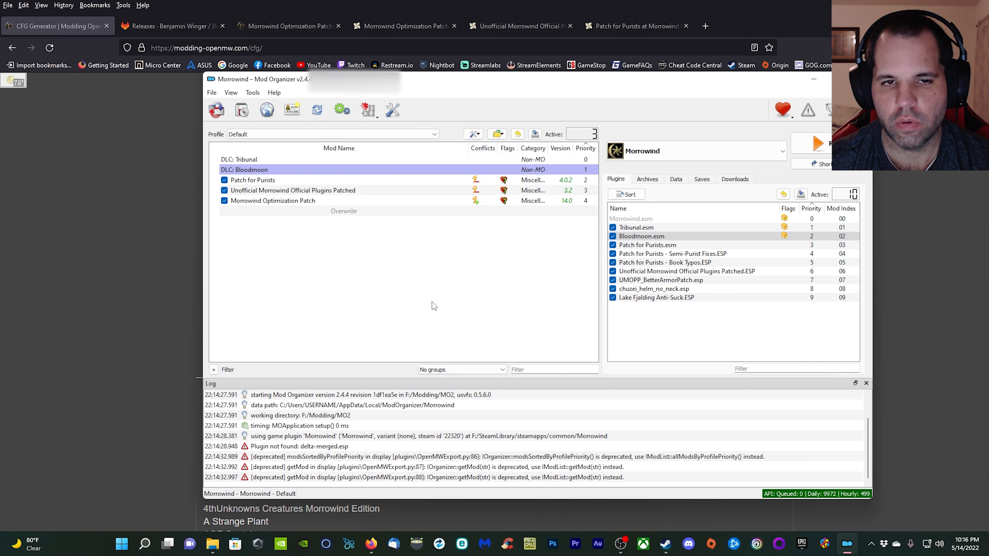
{"action": "left_click", "coordinate": [376, 116]}
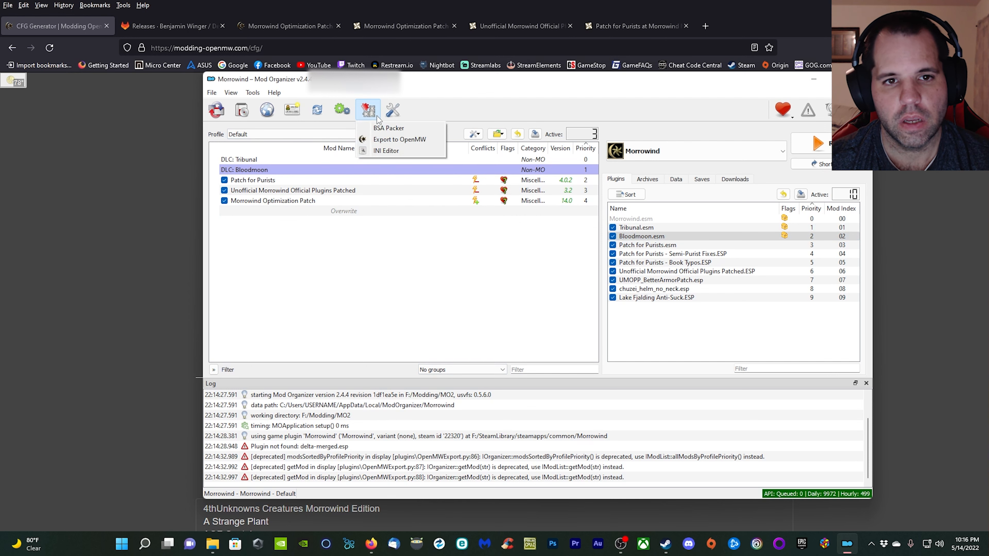
{"action": "left_click", "coordinate": [389, 140]}
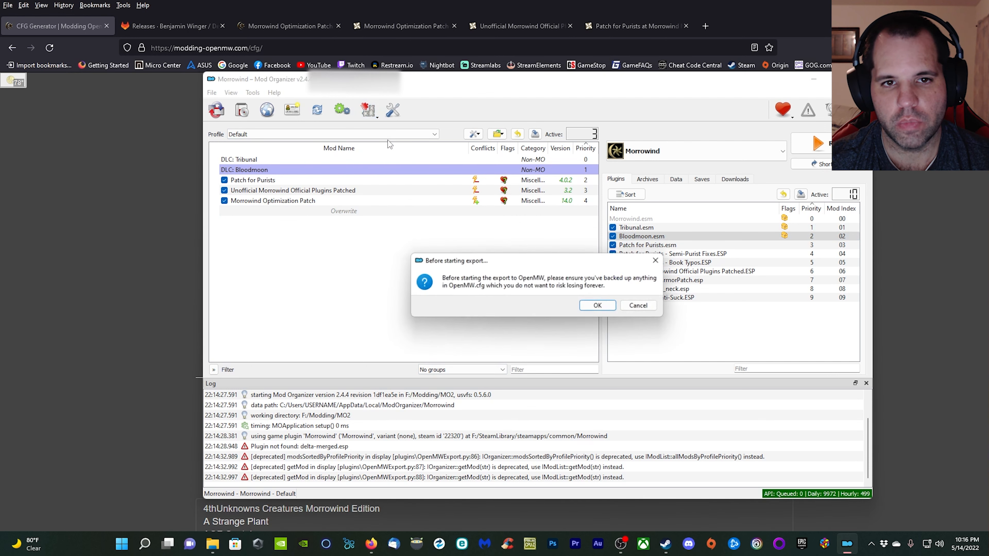
{"action": "left_click", "coordinate": [591, 307]}
{"action": "left_click", "coordinate": [641, 306]}
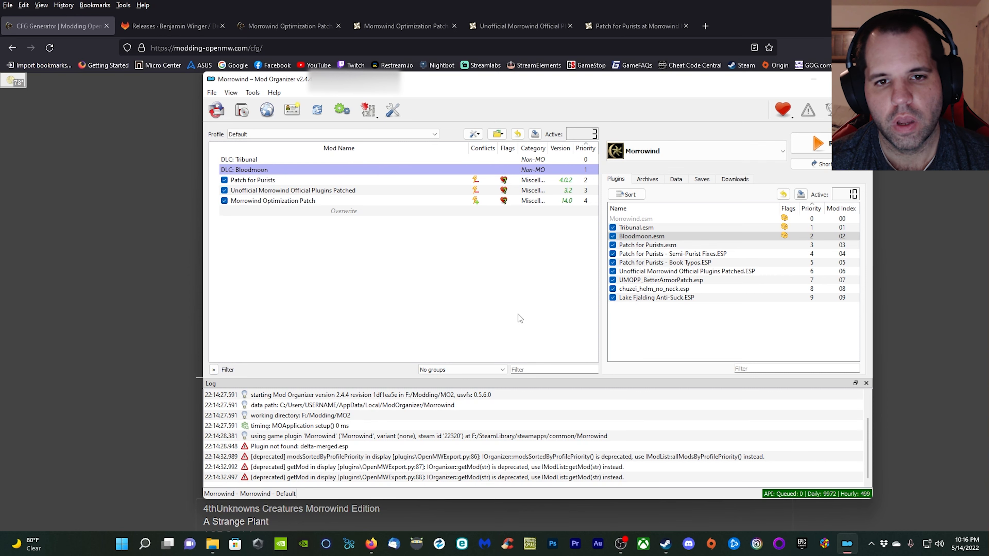
Minimize Mod Organizer and go back from the CFG Generator to the Delta Plugin page in Firefox.
{"action": "left_click", "coordinate": [813, 84]}
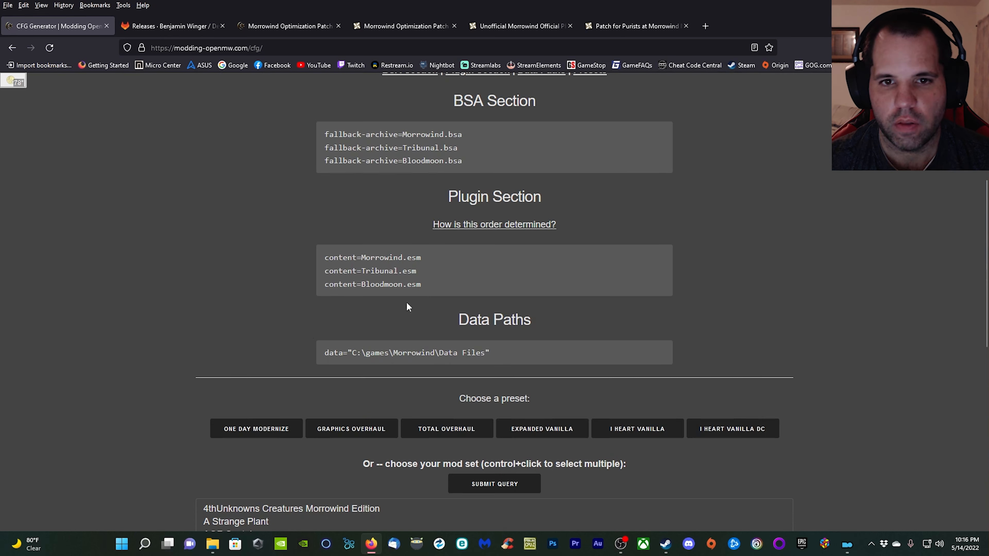
{"action": "left_click", "coordinate": [12, 48]}
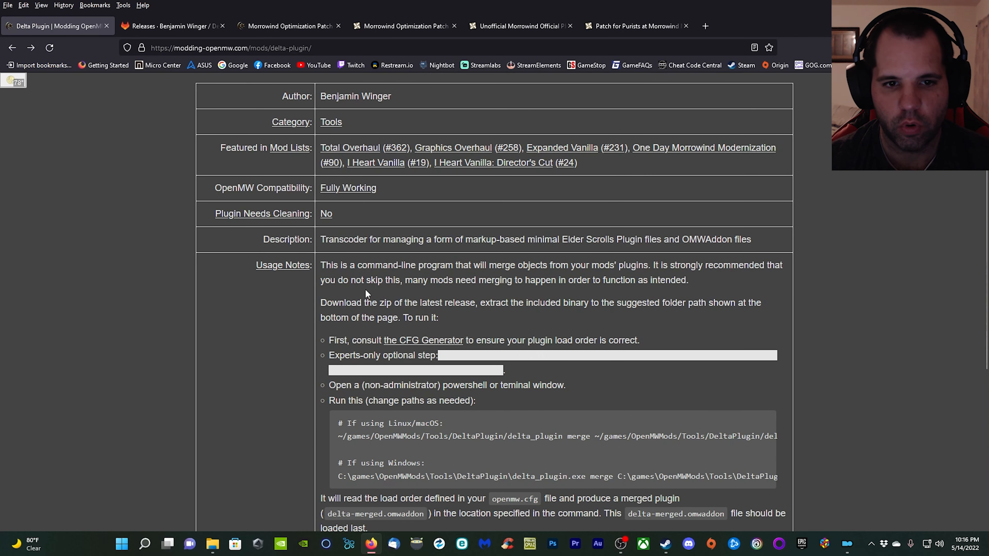
Reread the Delta Plugin usage notes, merge command instructions and suggested folder path.
{"action": "scroll", "coordinate": [558, 428], "scroll_direction": "down", "scroll_amount": 3}
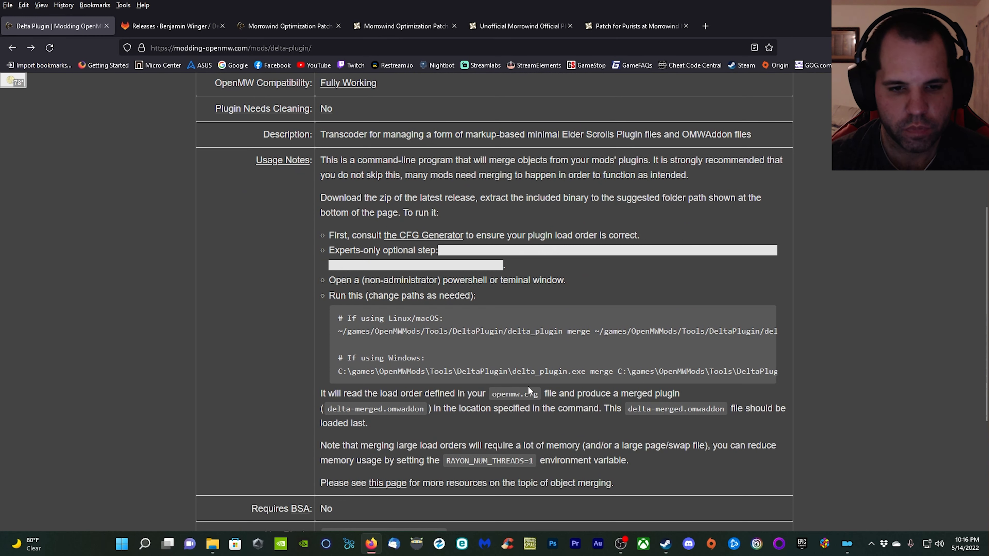
{"action": "scroll", "coordinate": [528, 386], "scroll_direction": "down", "scroll_amount": 3}
{"action": "scroll", "coordinate": [528, 384], "scroll_direction": "down", "scroll_amount": 3}
{"action": "scroll", "coordinate": [529, 390], "scroll_direction": "up", "scroll_amount": 2}
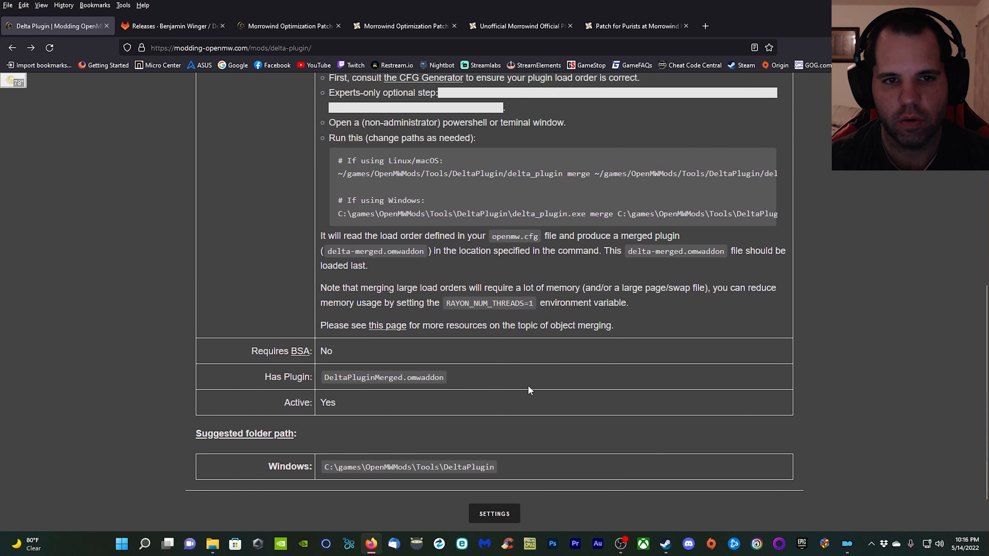
{"action": "scroll", "coordinate": [529, 390], "scroll_direction": "up", "scroll_amount": 2}
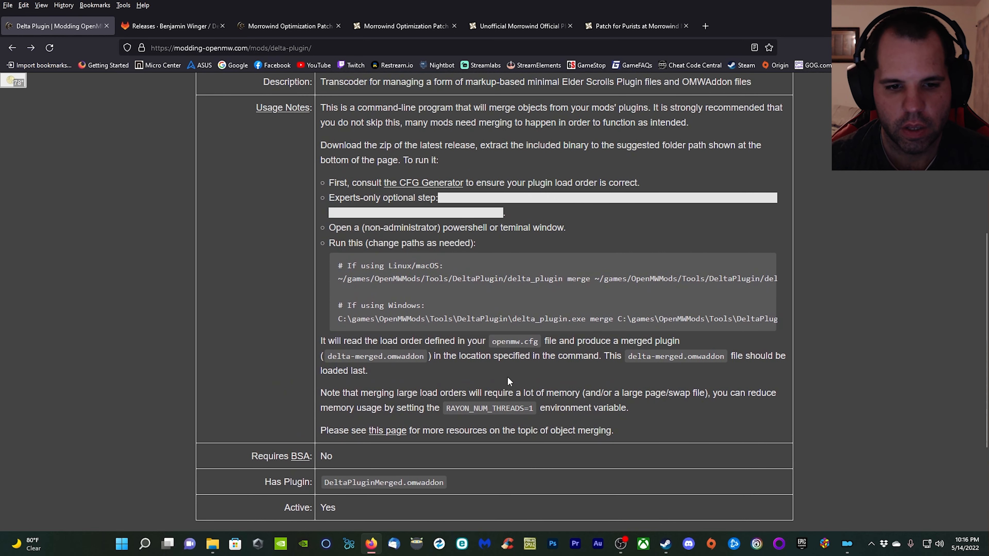
{"action": "scroll", "coordinate": [507, 375], "scroll_direction": "up", "scroll_amount": 2}
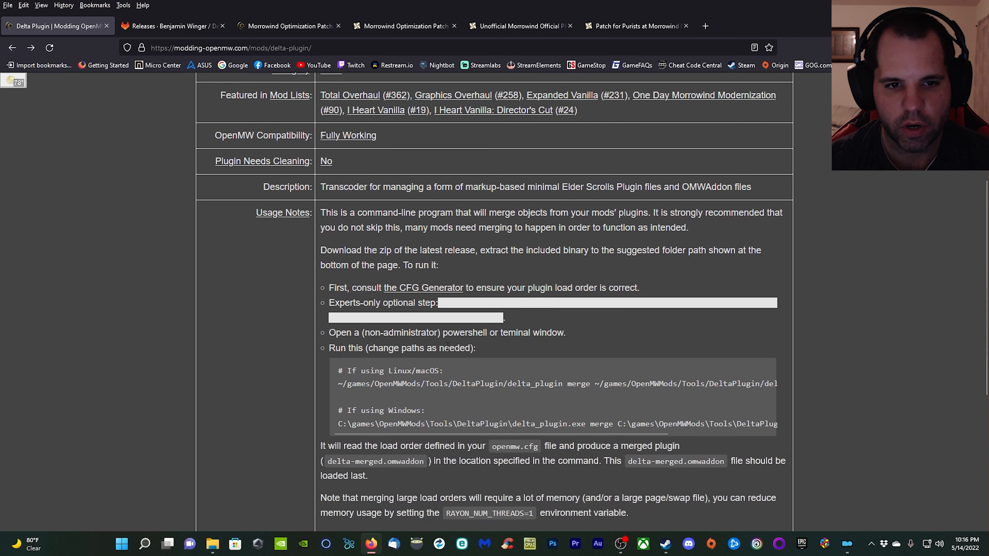
Copy all four extracted files from the delta-plugin-0.15.0-windows-amd64 folder in Downloads using File Explorer.
{"action": "left_click", "coordinate": [213, 544]}
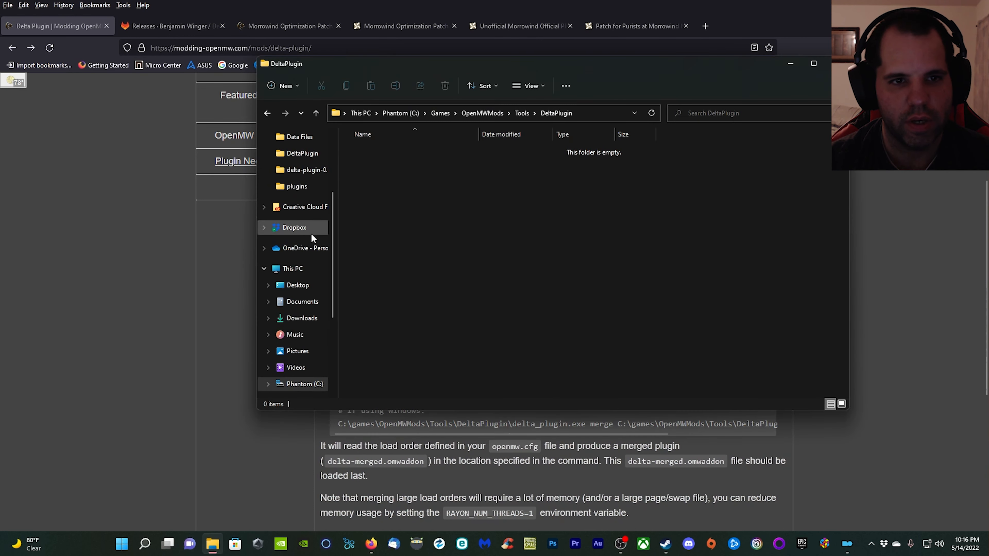
{"action": "scroll", "coordinate": [310, 234], "scroll_direction": "up", "scroll_amount": 3}
{"action": "left_click", "coordinate": [301, 174]}
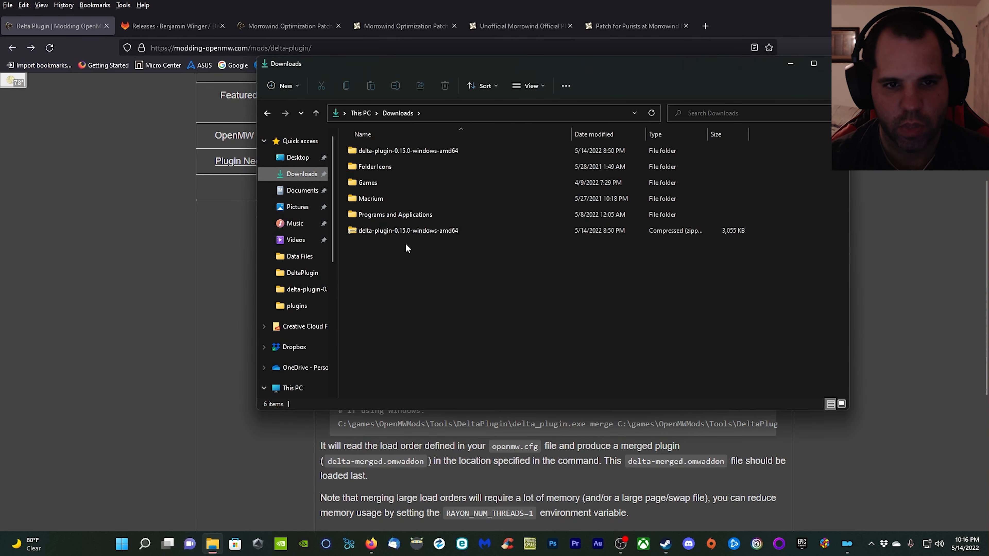
{"action": "double_click", "coordinate": [418, 151]}
{"action": "left_click_drag", "start_coordinate": [402, 245], "coordinate": [368, 148]}
{"action": "right_click", "coordinate": [367, 148]}
{"action": "left_click", "coordinate": [412, 218]}
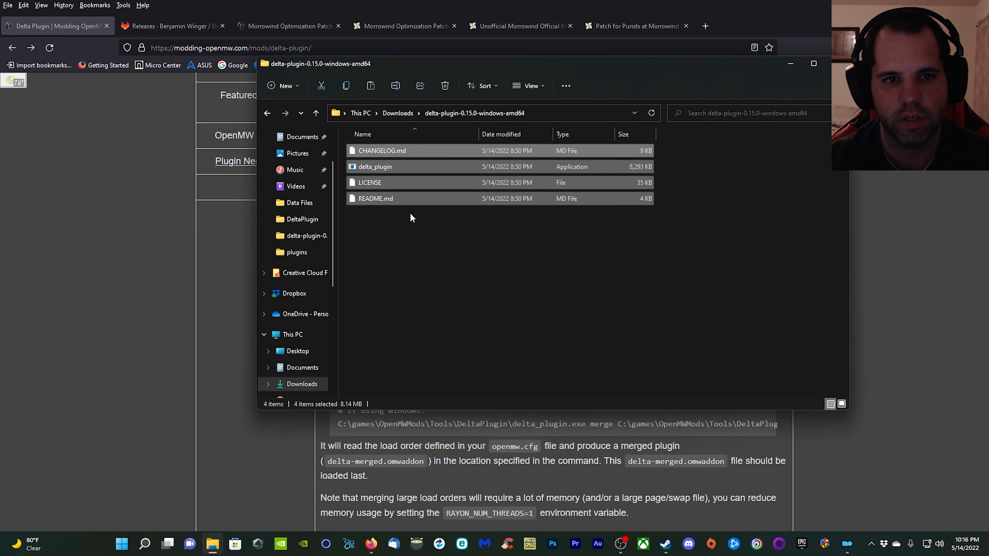
Paste the copied files into C:\Games\OpenMWMods\Tools\DeltaPlugin and minimize File Explorer.
{"action": "key", "text": "alt+Left"}
{"action": "key", "text": "alt+Left"}
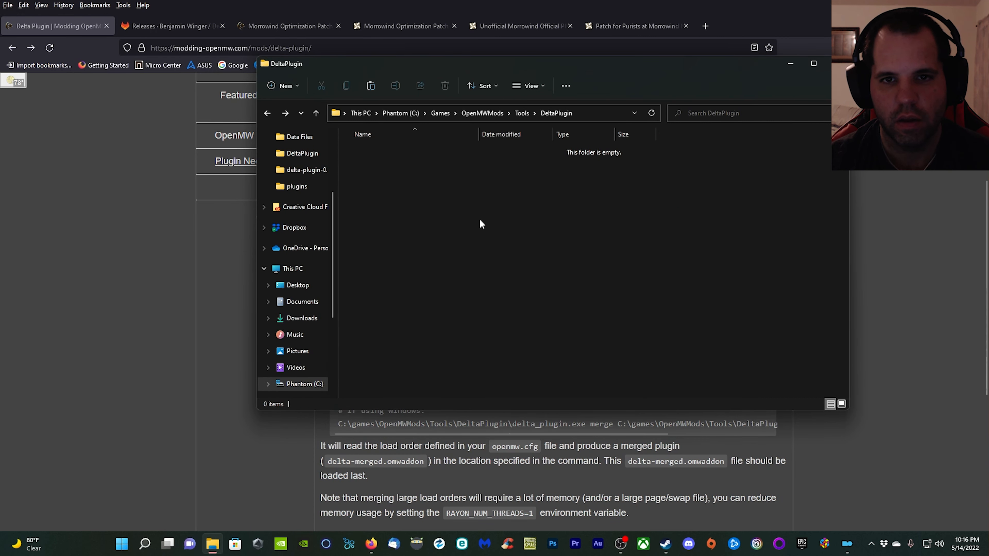
{"action": "right_click", "coordinate": [549, 228]}
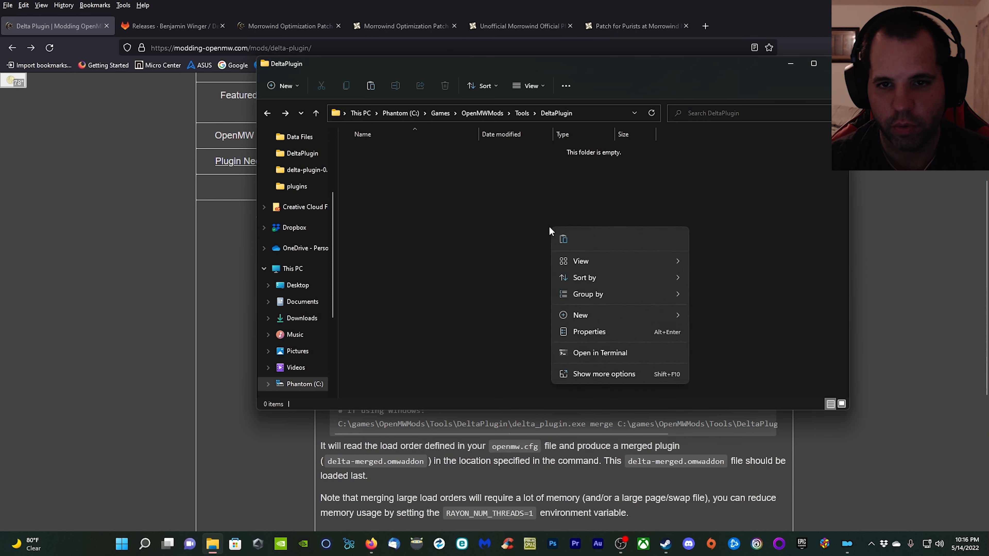
{"action": "left_click", "coordinate": [565, 239]}
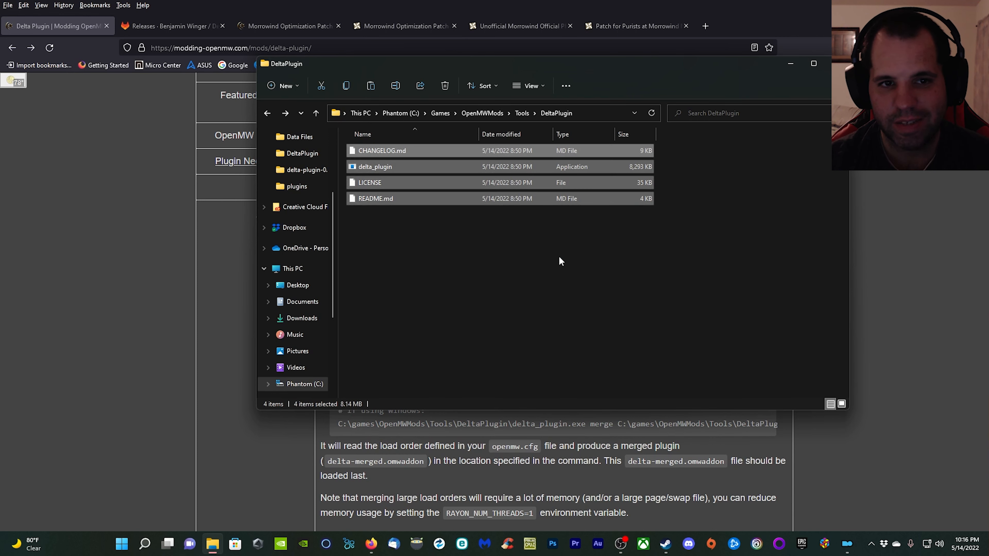
{"action": "left_click", "coordinate": [553, 300]}
{"action": "left_click", "coordinate": [788, 65]}
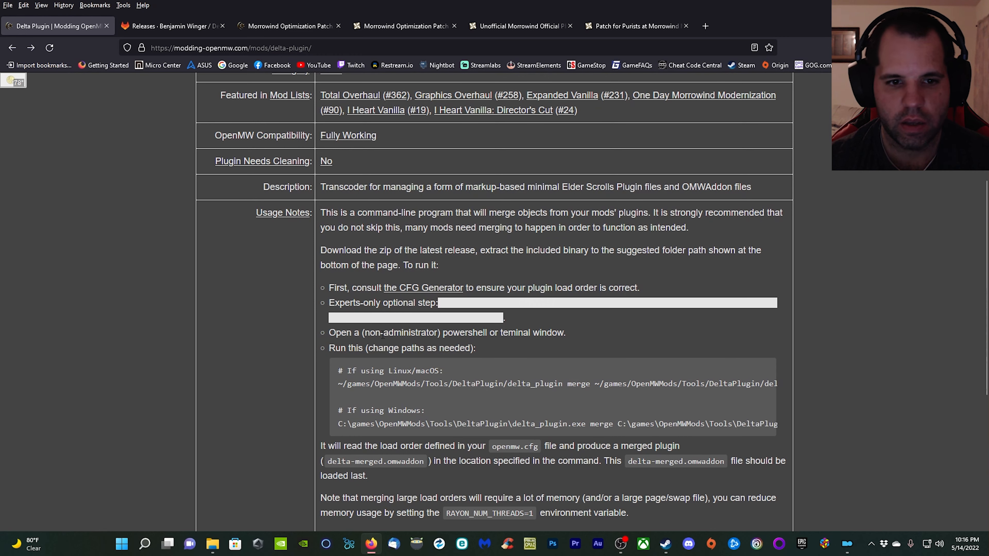
Open a non-administrator Windows Terminal and copy the Windows merge command from the Delta Plugin usage notes.
{"action": "scroll", "coordinate": [240, 359], "scroll_direction": "down", "scroll_amount": 1}
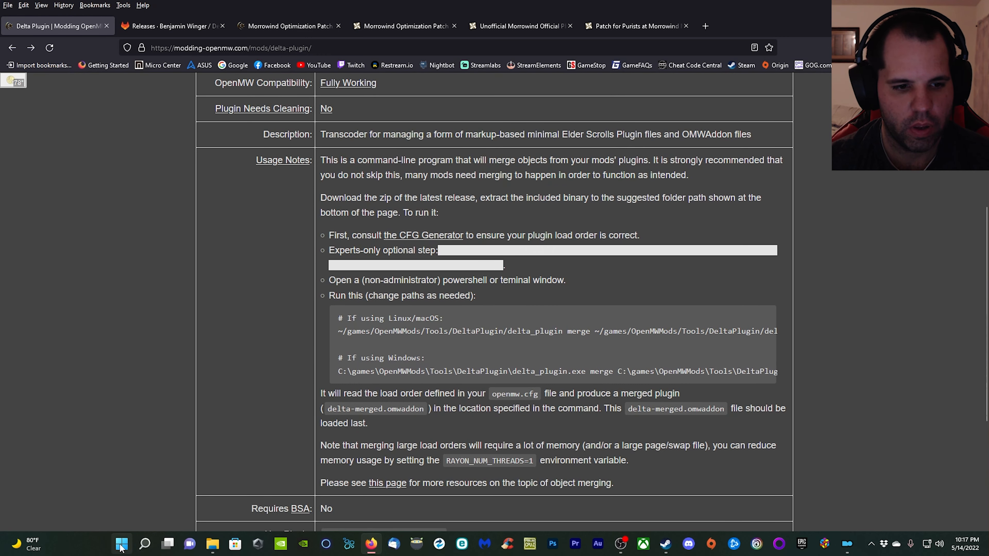
{"action": "right_click", "coordinate": [121, 548]}
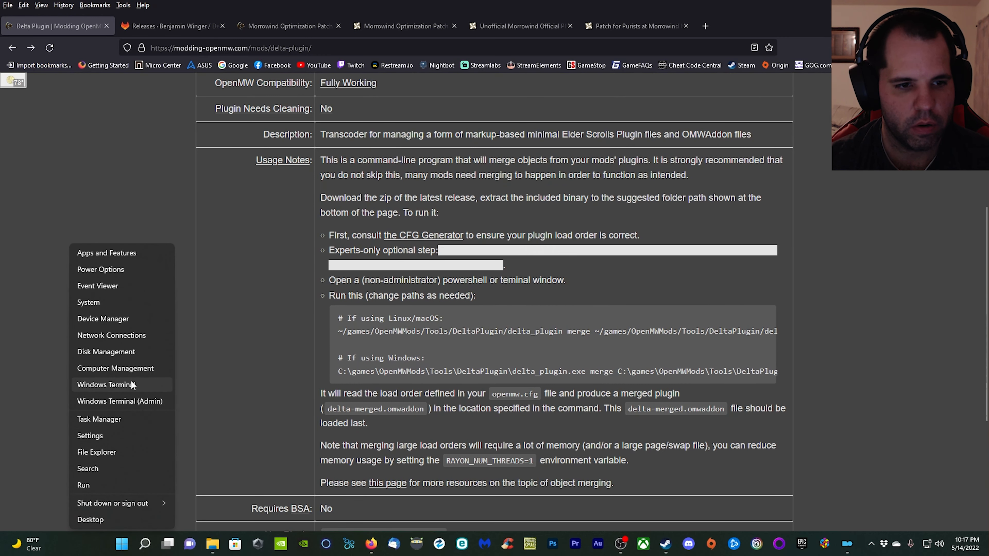
{"action": "left_click", "coordinate": [106, 385]}
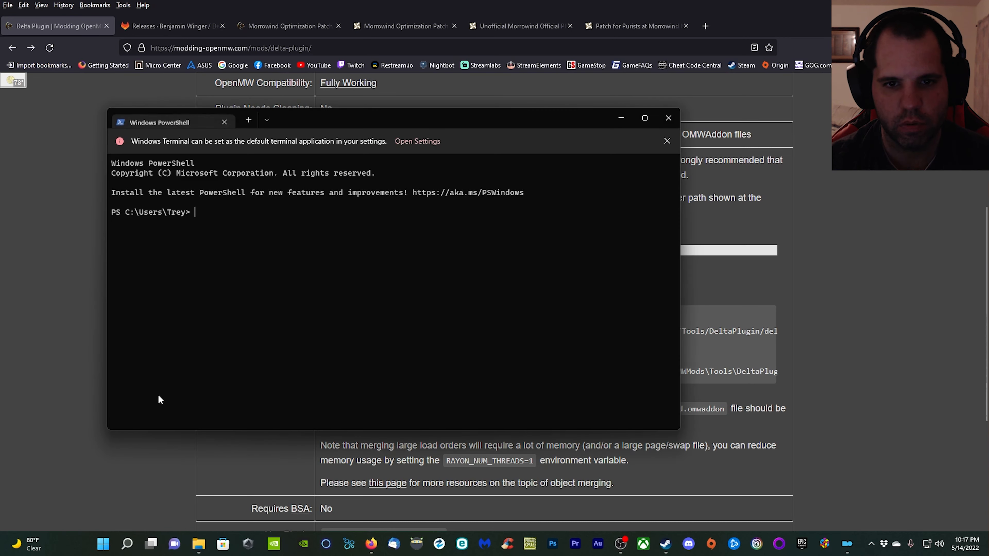
{"action": "left_click_drag", "start_coordinate": [438, 114], "coordinate": [573, 470]}
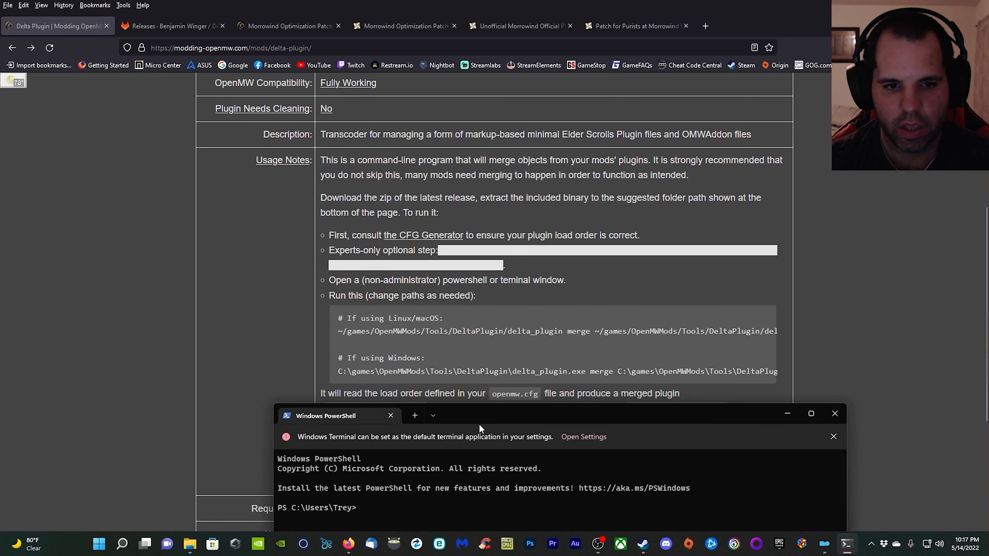
{"action": "left_click", "coordinate": [340, 372]}
{"action": "left_click_drag", "start_coordinate": [339, 371], "coordinate": [806, 378]}
{"action": "right_click", "coordinate": [753, 372]}
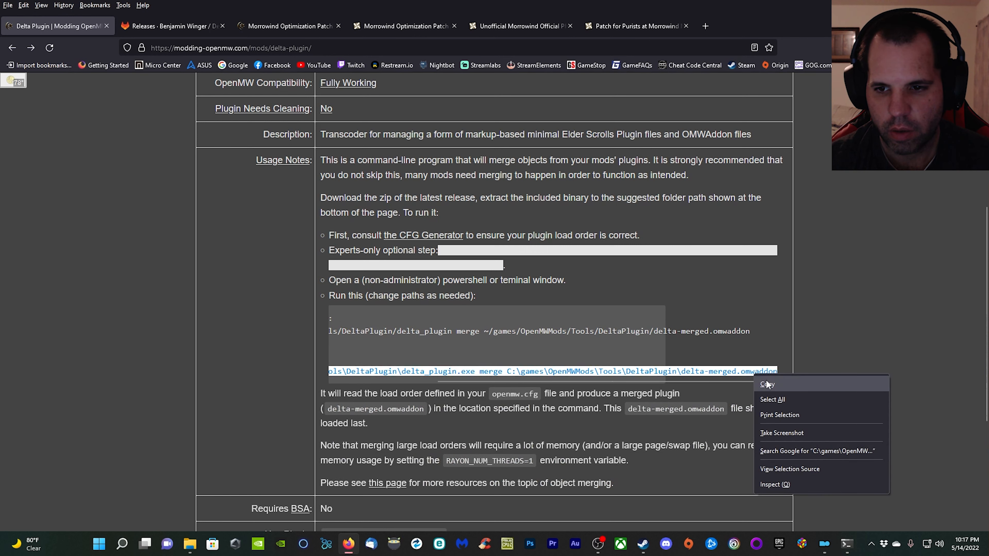
{"action": "left_click", "coordinate": [777, 381]}
Run the copied delta_plugin.exe merge command in PowerShell with delta-merged.omwaddon as output, and close the terminal.
{"action": "left_click", "coordinate": [847, 544]}
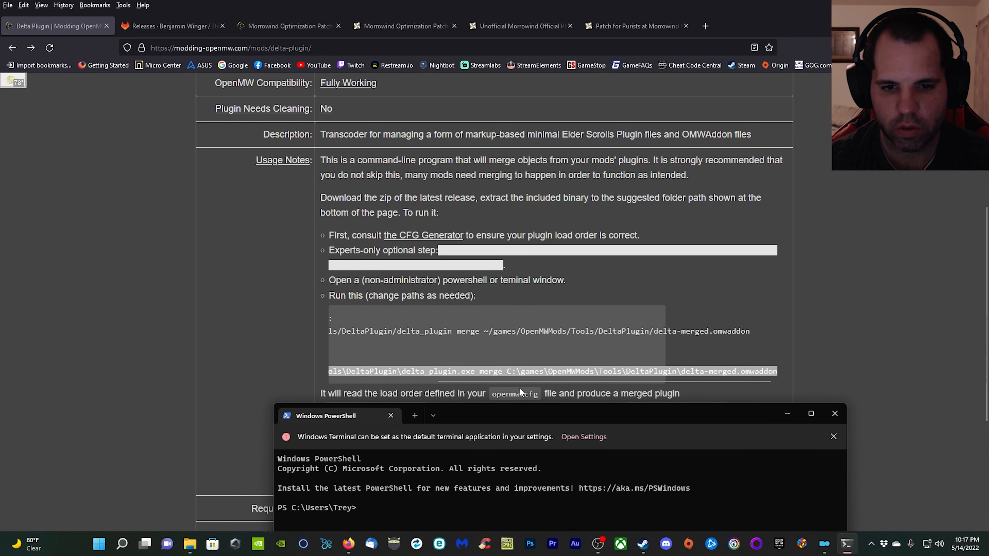
{"action": "left_click_drag", "start_coordinate": [532, 412], "coordinate": [521, 121]}
{"action": "right_click", "coordinate": [355, 220]}
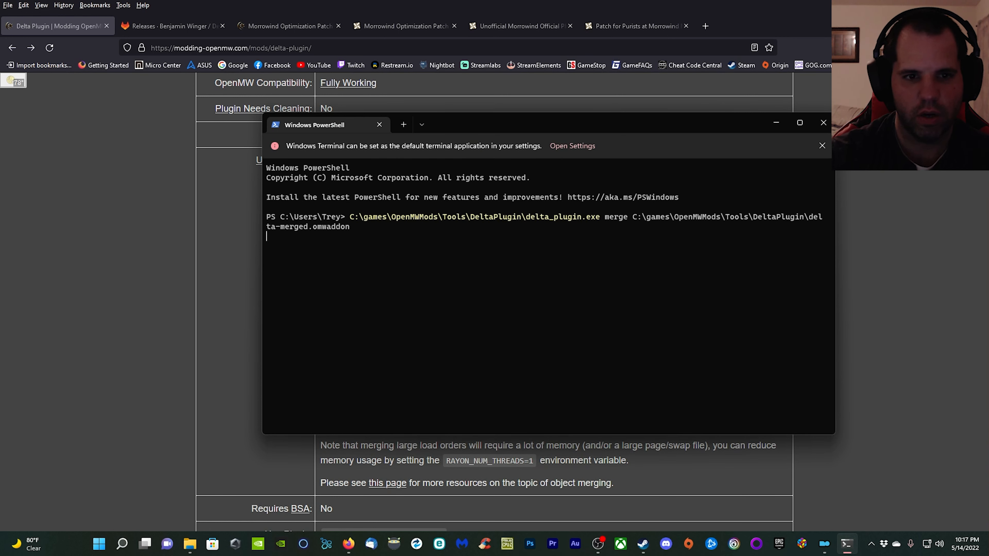
{"action": "key", "text": "Return"}
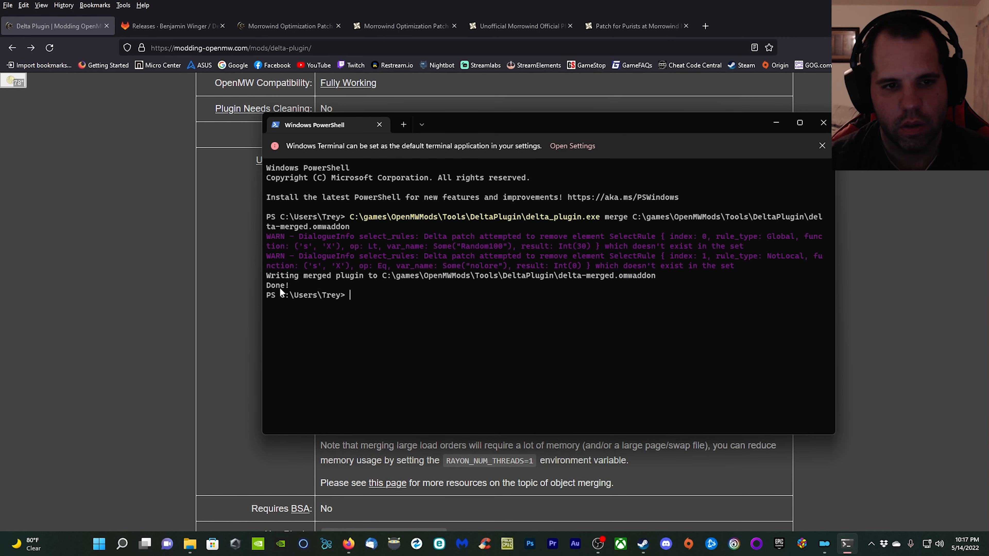
{"action": "left_click", "coordinate": [822, 118]}
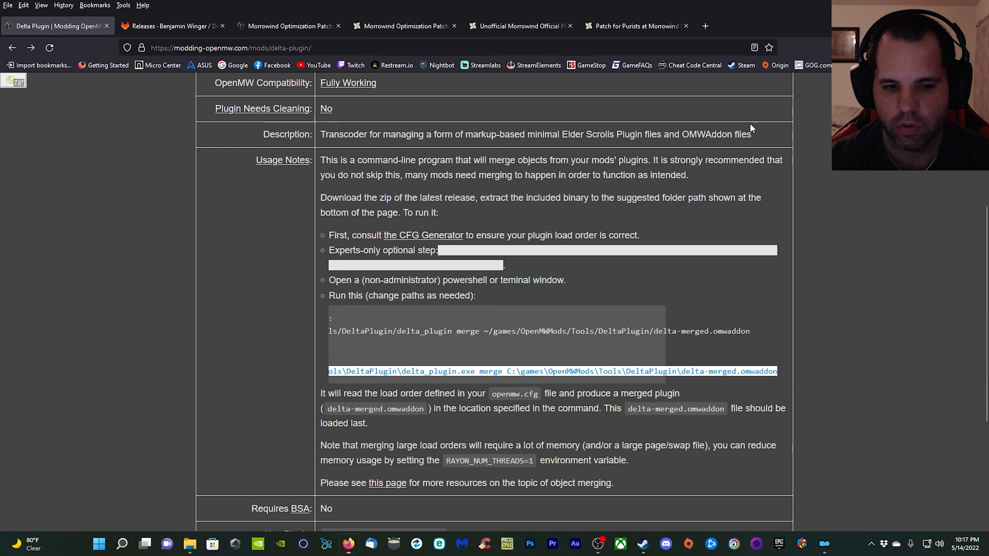
Rename delta-merged.omwaddon in the DeltaPlugin folder to delta-merged.esp in File Explorer, accepting the extension change.
{"action": "left_click", "coordinate": [212, 543]}
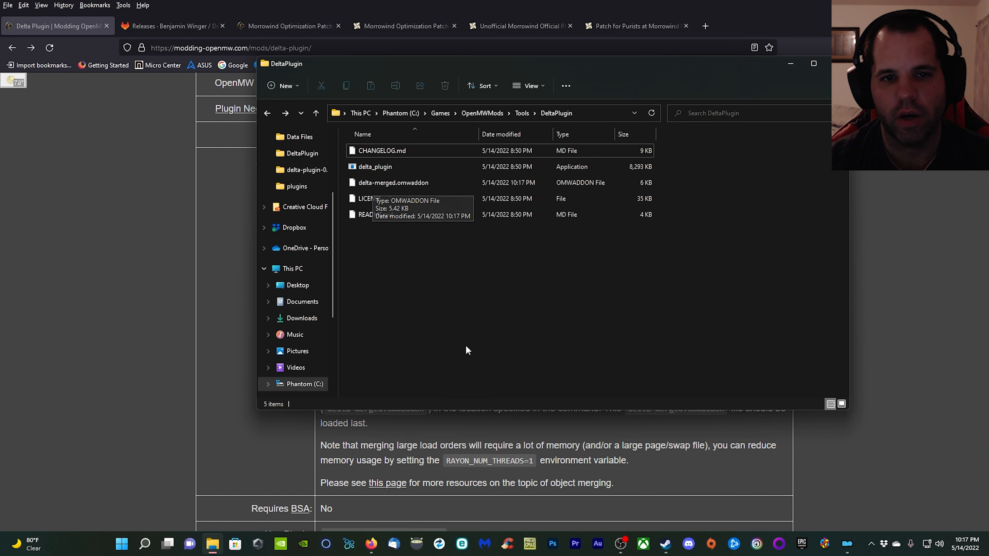
{"action": "left_click", "coordinate": [417, 180]}
{"action": "key", "text": "F2"}
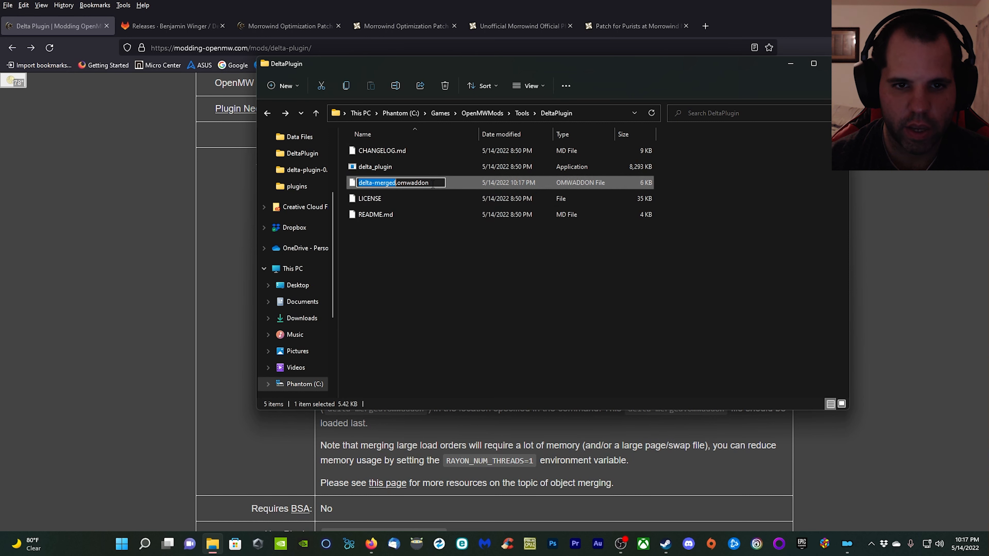
{"action": "left_click", "coordinate": [434, 183]}
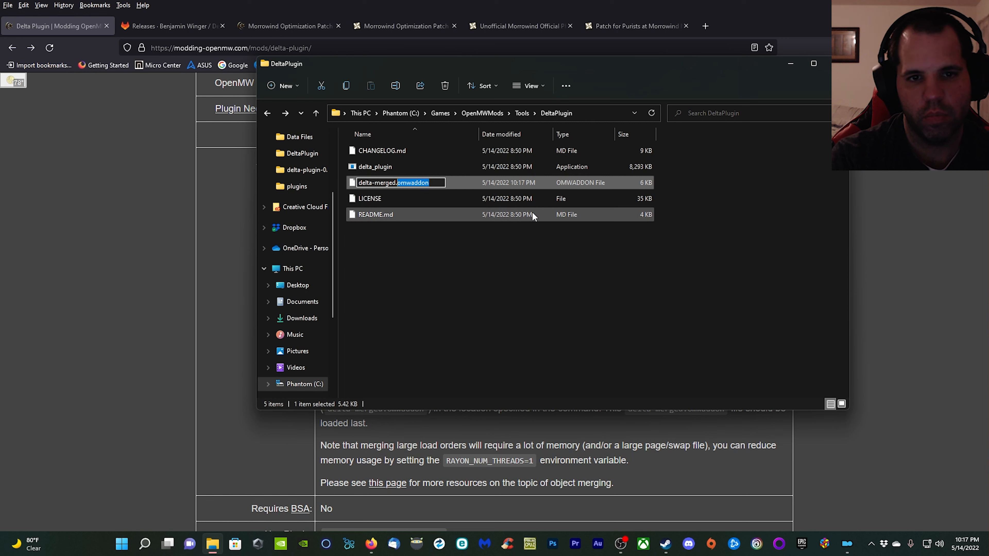
{"action": "key", "text": "BackSpace"}
{"action": "type", "text": "esp"}
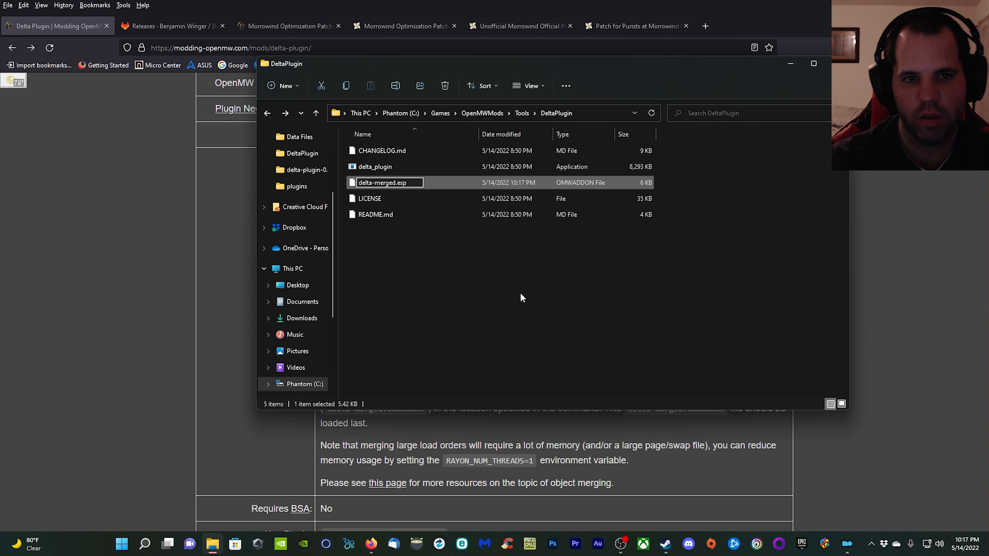
{"action": "key", "text": "Return"}
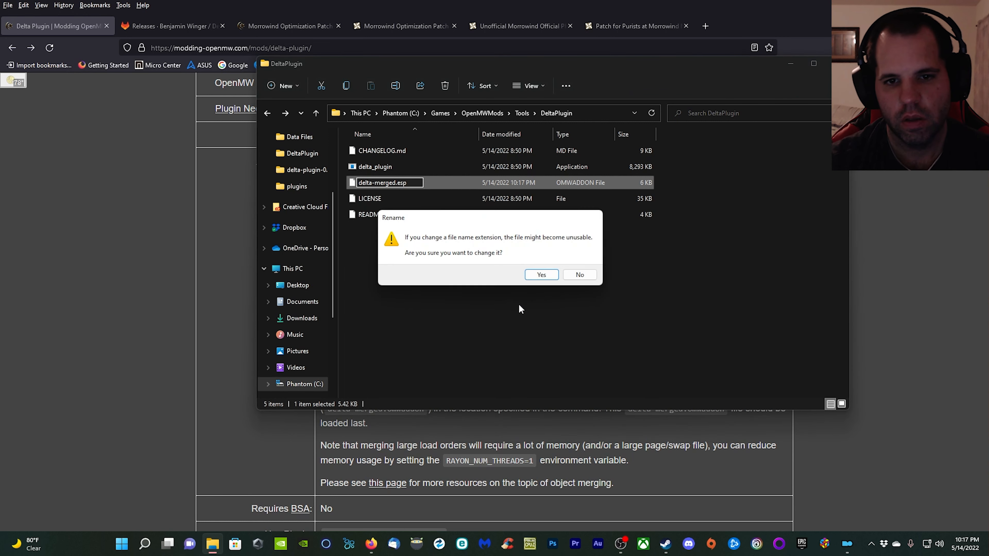
{"action": "left_click", "coordinate": [542, 275]}
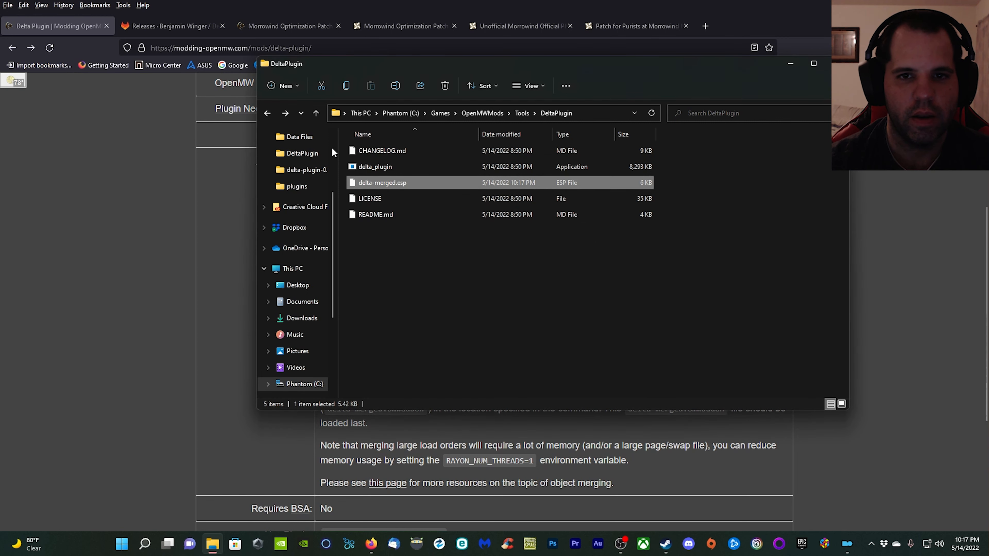
Go back to the Tools folder and cut the DeltaPlugin folder.
{"action": "left_click", "coordinate": [267, 113]}
{"action": "right_click", "coordinate": [377, 151]}
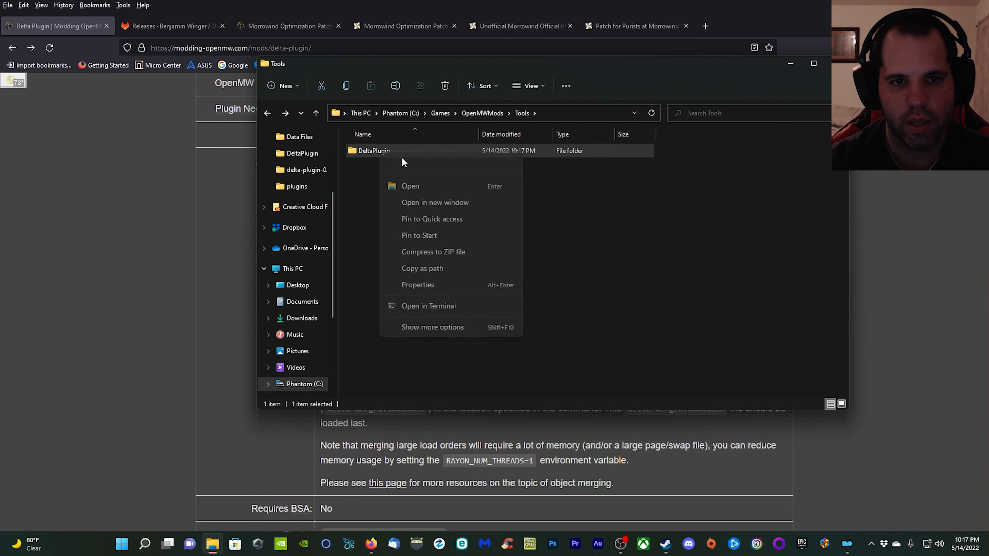
{"action": "left_click", "coordinate": [393, 164]}
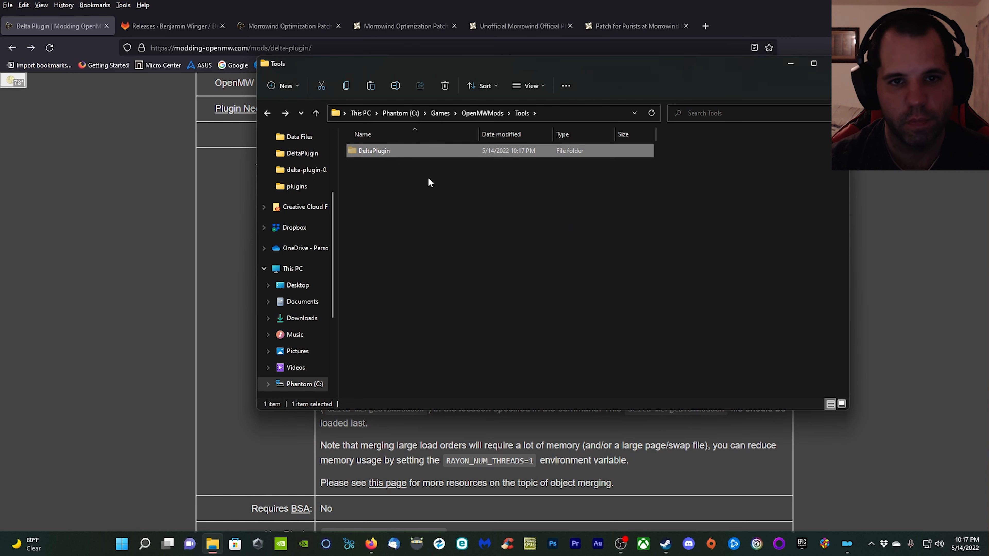
Open the C: drive and check that hidden items are set to show.
{"action": "left_click", "coordinate": [308, 385]}
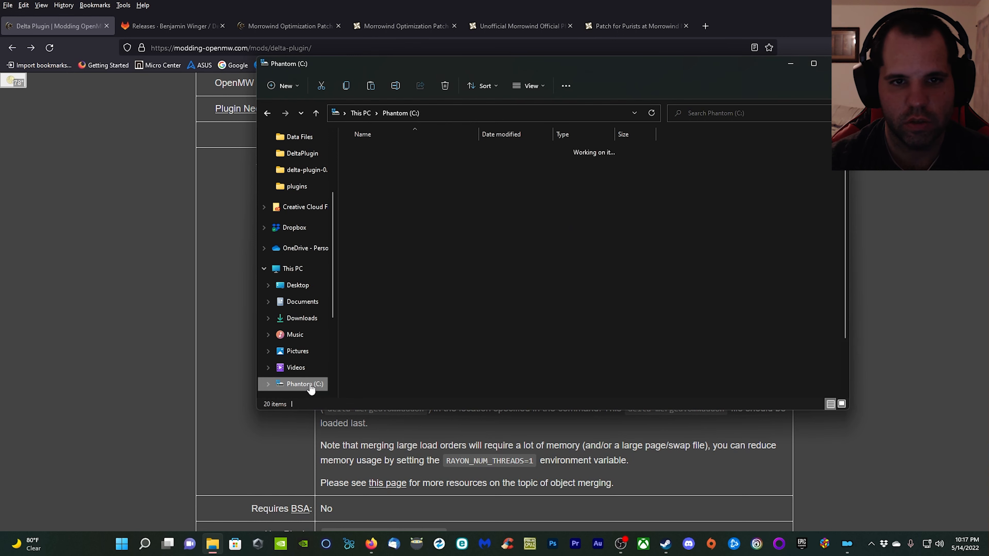
{"action": "left_click", "coordinate": [539, 90]}
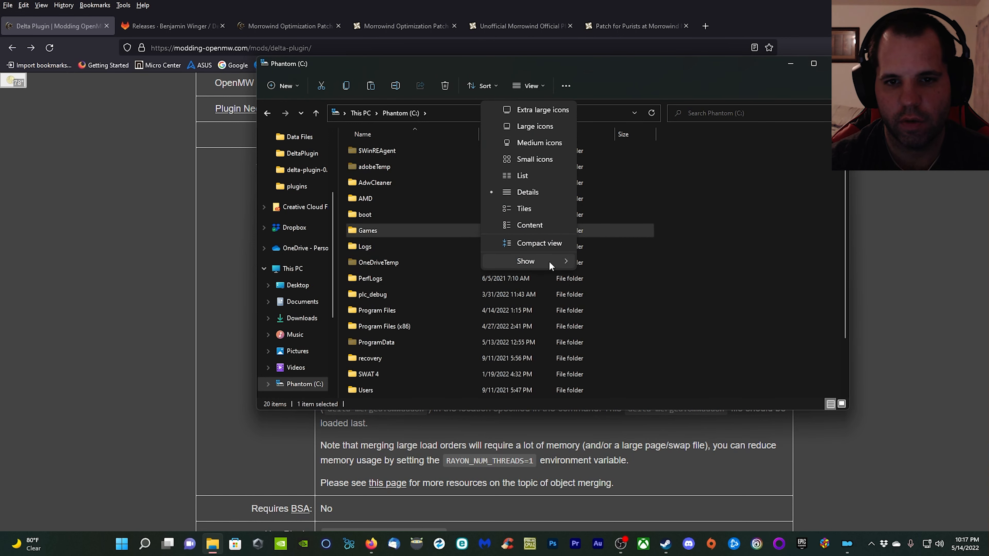
{"action": "mouse_move", "coordinate": [558, 262]}
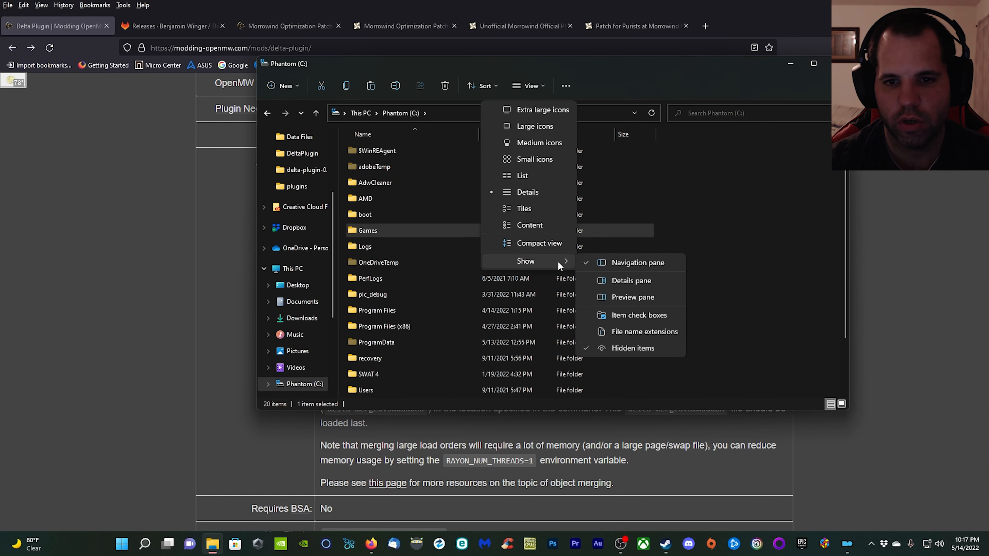
{"action": "left_click", "coordinate": [631, 348]}
Open the AppData\Local folder inside the user's profile folder on the C: drive.
{"action": "scroll", "coordinate": [403, 284], "scroll_direction": "down", "scroll_amount": 2}
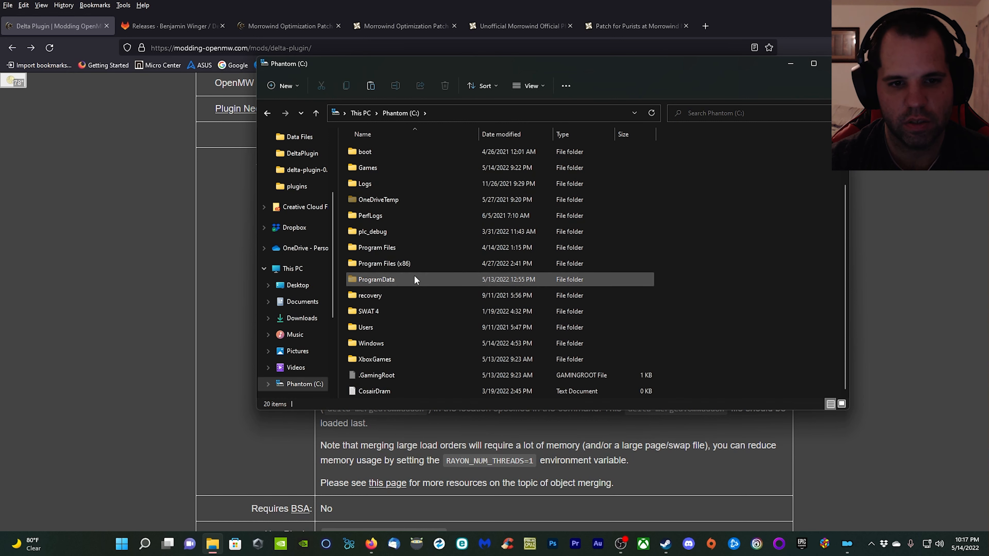
{"action": "double_click", "coordinate": [384, 328]}
{"action": "double_click", "coordinate": [365, 185]}
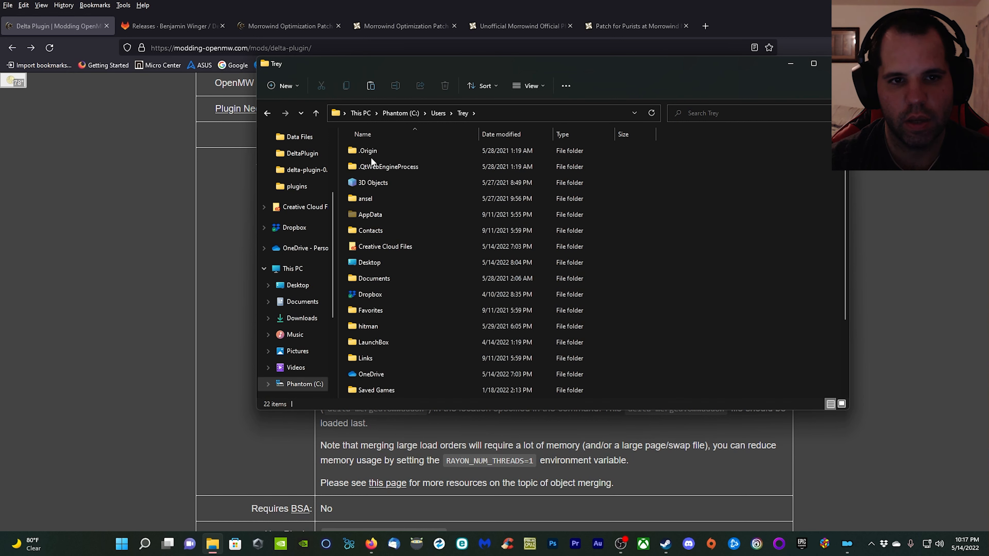
{"action": "double_click", "coordinate": [370, 218]}
{"action": "double_click", "coordinate": [370, 155]}
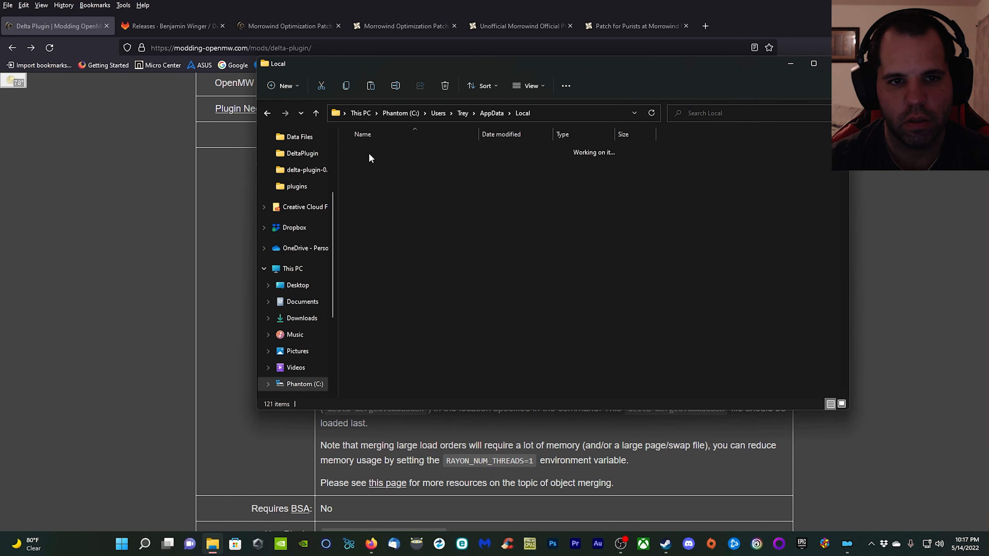
Paste the cut DeltaPlugin folder into Mod Organizer's mods folder for Morrowind, ModOrganizer\Morrowind\mods.
{"action": "scroll", "coordinate": [419, 279], "scroll_direction": "down", "scroll_amount": 18}
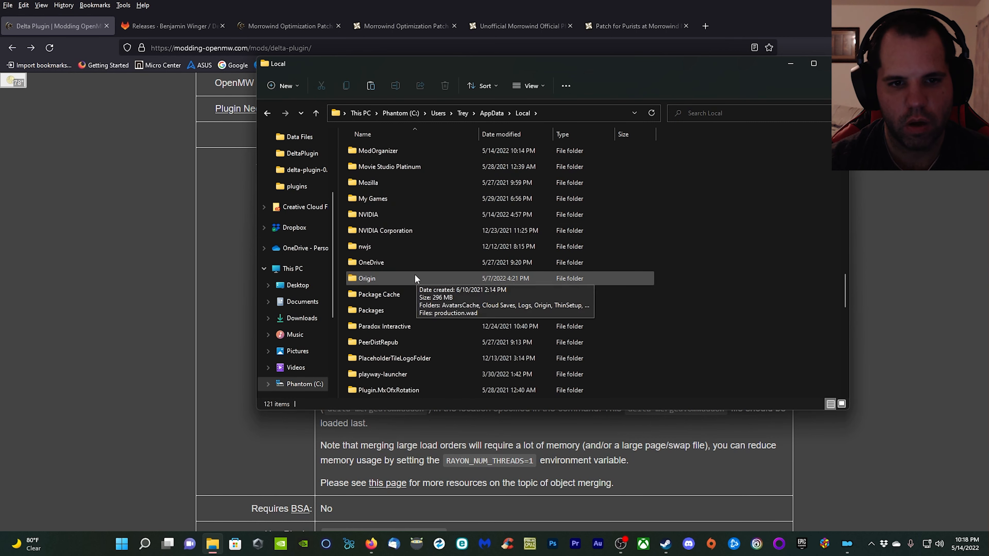
{"action": "scroll", "coordinate": [414, 273], "scroll_direction": "up", "scroll_amount": 2}
{"action": "double_click", "coordinate": [393, 248]}
{"action": "double_click", "coordinate": [385, 150]}
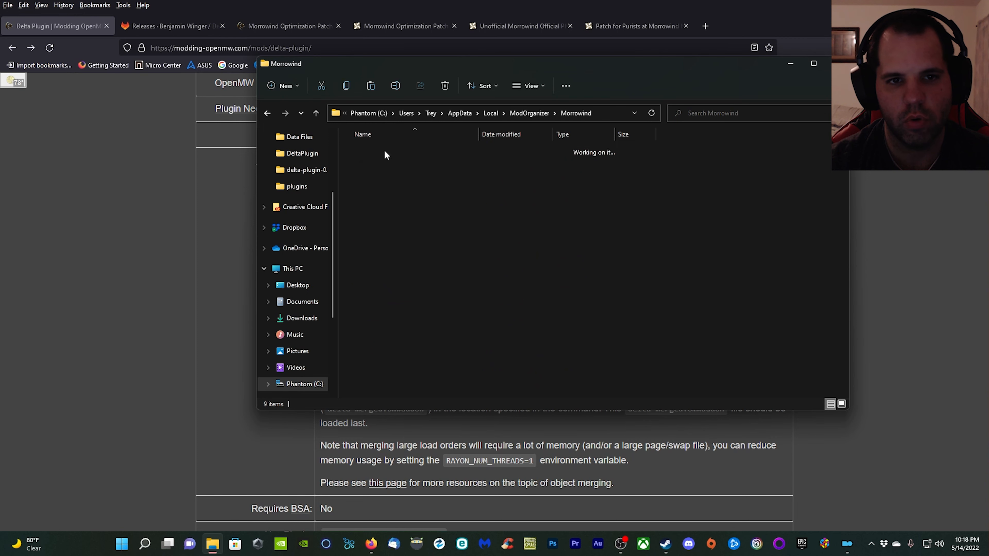
{"action": "double_click", "coordinate": [382, 198]}
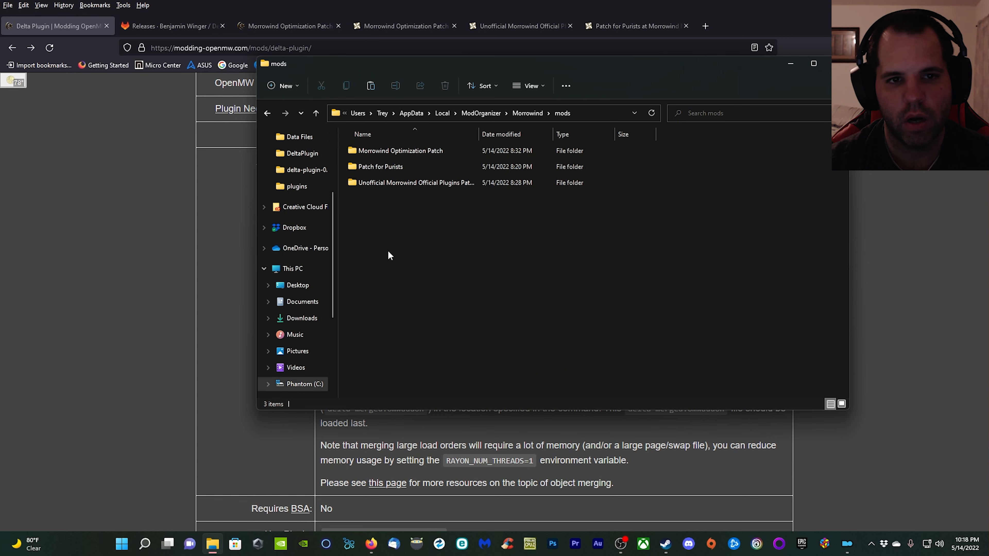
{"action": "right_click", "coordinate": [428, 261]}
{"action": "left_click", "coordinate": [433, 266]}
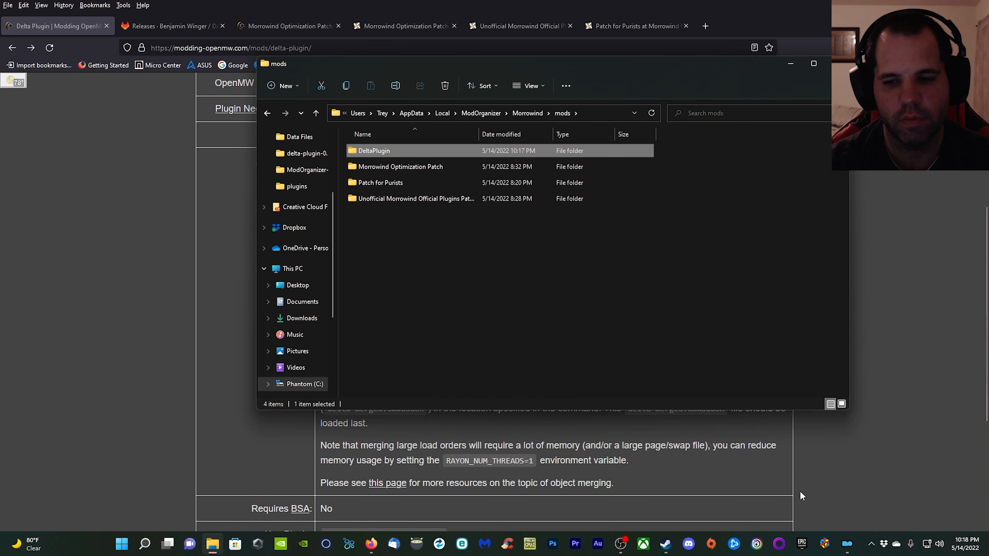
Close Mod Organizer and File Explorer, minimize the browser, and relaunch Mod Organizer from the desktop.
{"action": "mouse_move", "coordinate": [847, 544]}
{"action": "mouse_move", "coordinate": [857, 491]}
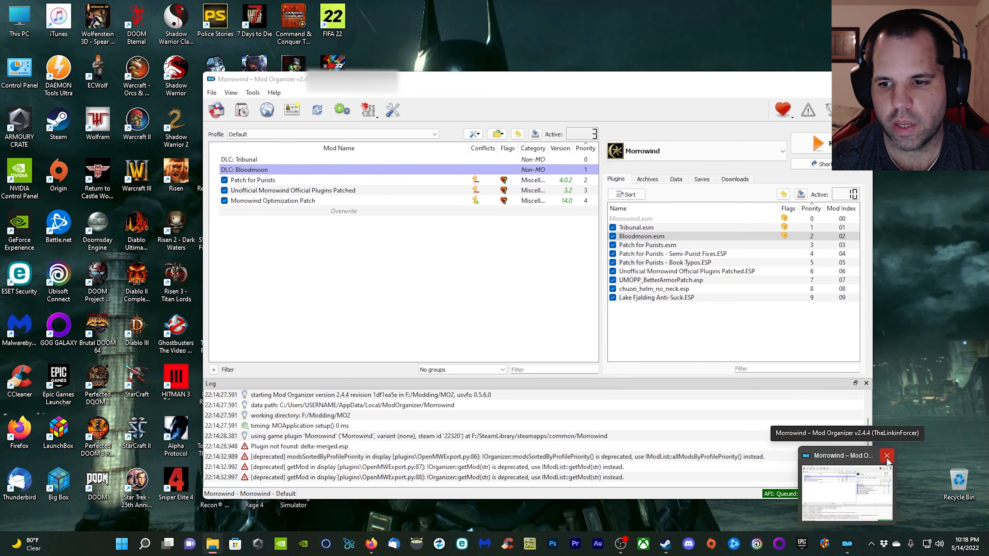
{"action": "left_click", "coordinate": [888, 457]}
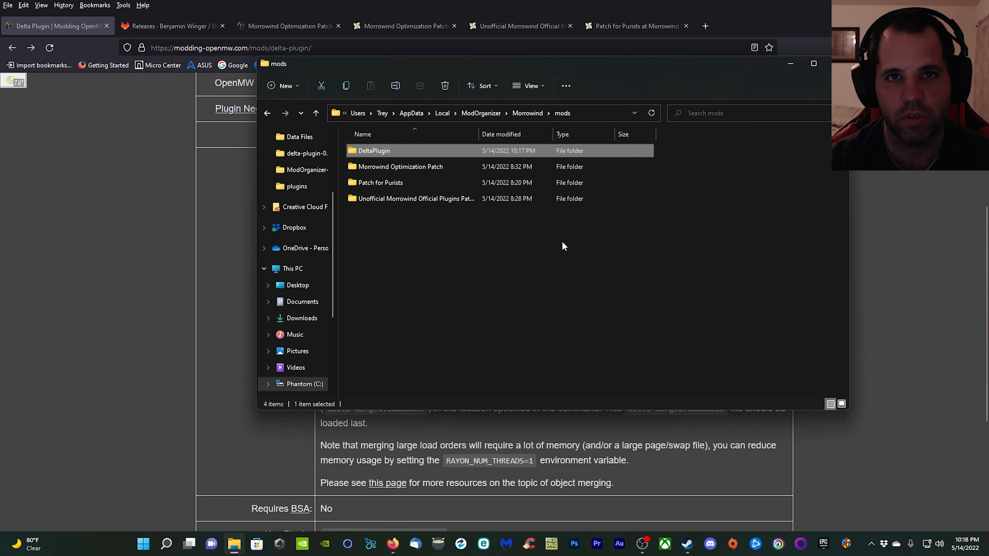
{"action": "left_click", "coordinate": [836, 63]}
{"action": "left_click", "coordinate": [930, 6]}
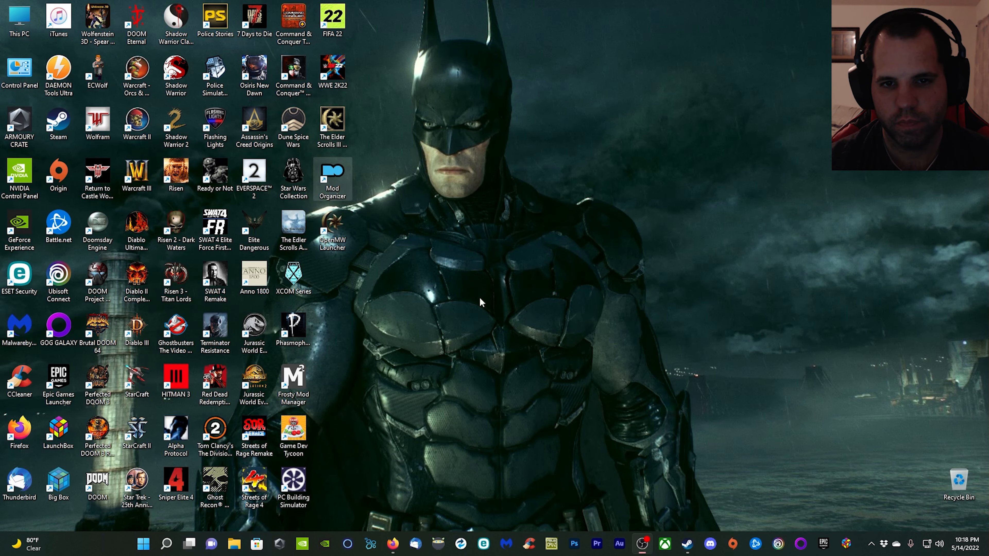
{"action": "double_click", "coordinate": [333, 179]}
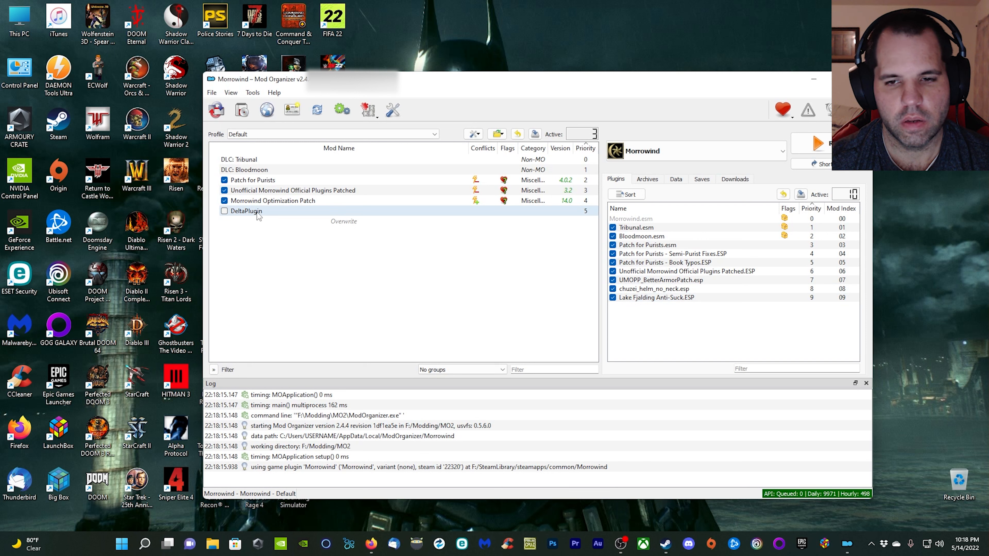
Enable the DeltaPlugin mod and export the setup to OpenMW, accepting the openmw.cfg backup prompt and dismissing the completion message.
{"action": "left_click", "coordinate": [224, 211]}
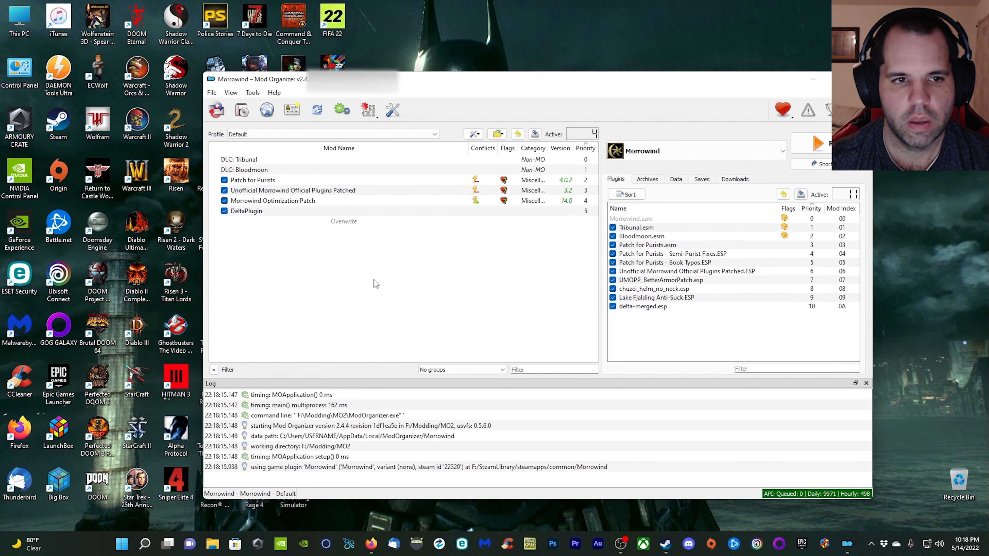
{"action": "left_click", "coordinate": [377, 119]}
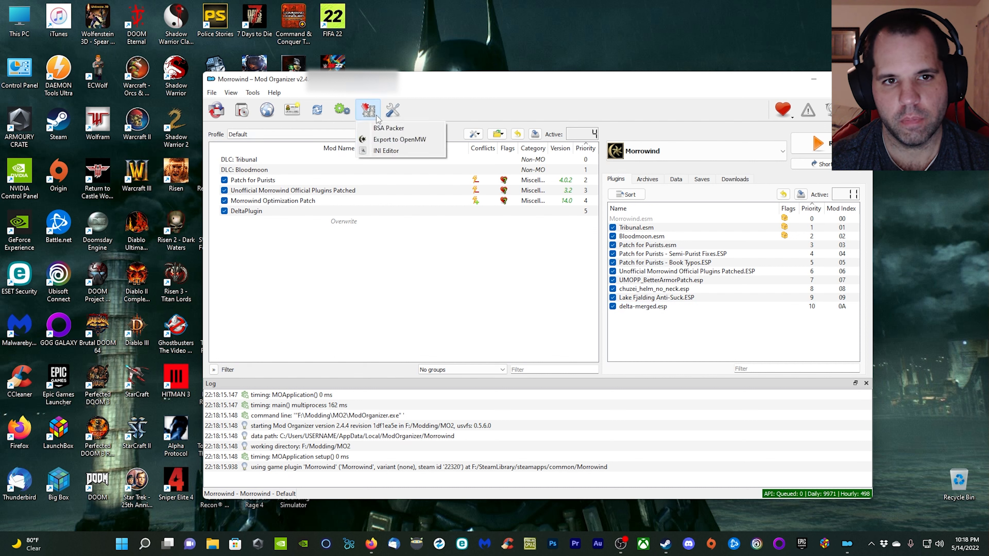
{"action": "left_click", "coordinate": [398, 145]}
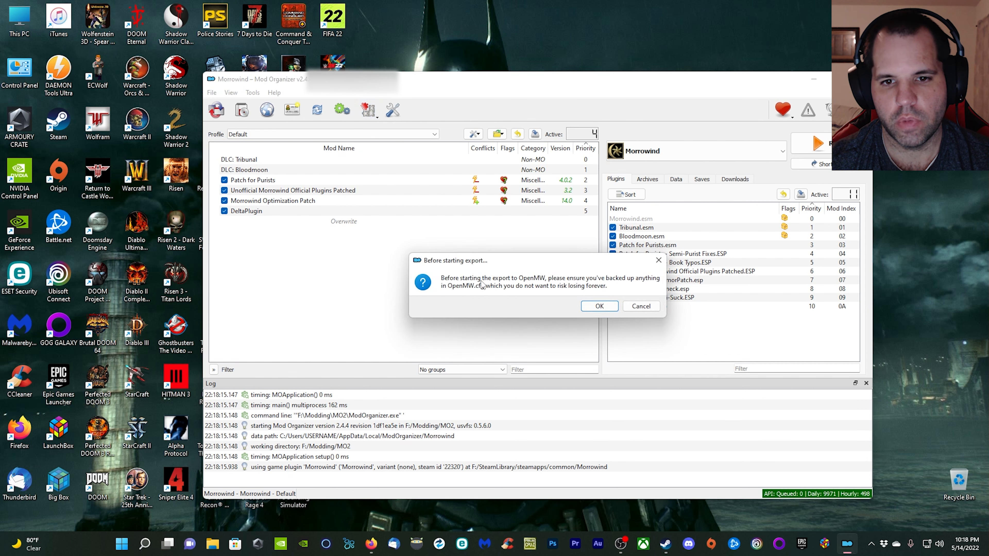
{"action": "left_click", "coordinate": [602, 308]}
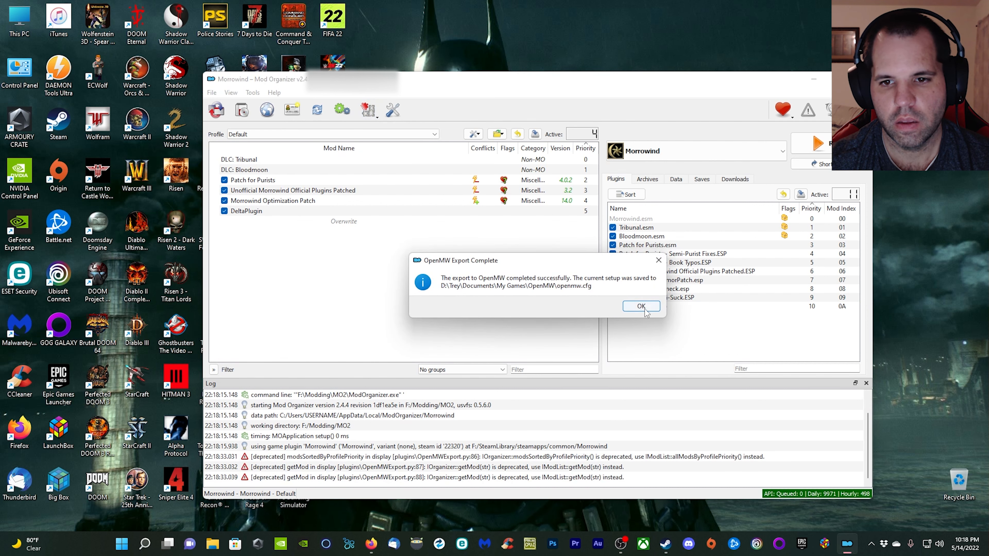
{"action": "left_click", "coordinate": [645, 309]}
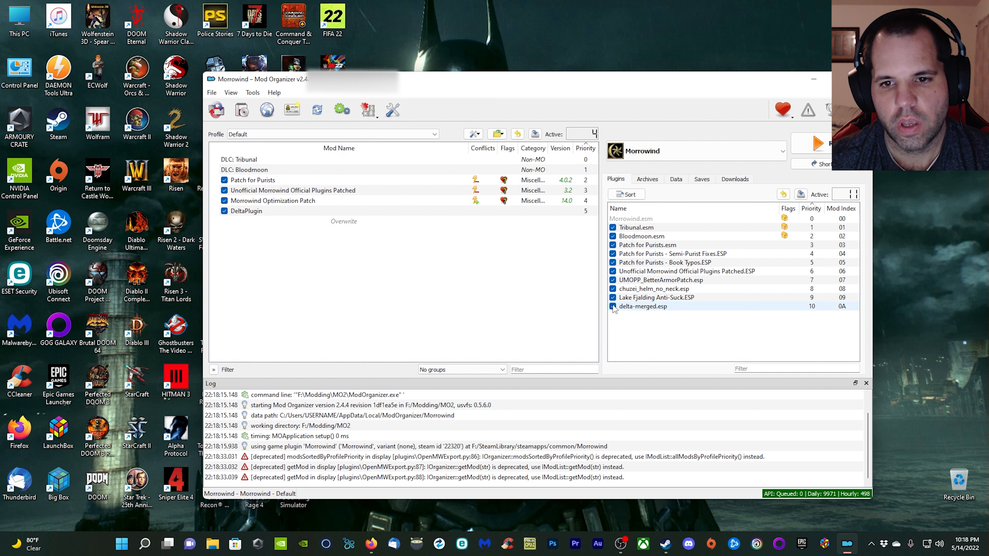
Disable the DeltaPlugin mod and bring up the Export to OpenMW option without running it.
{"action": "left_click", "coordinate": [224, 211]}
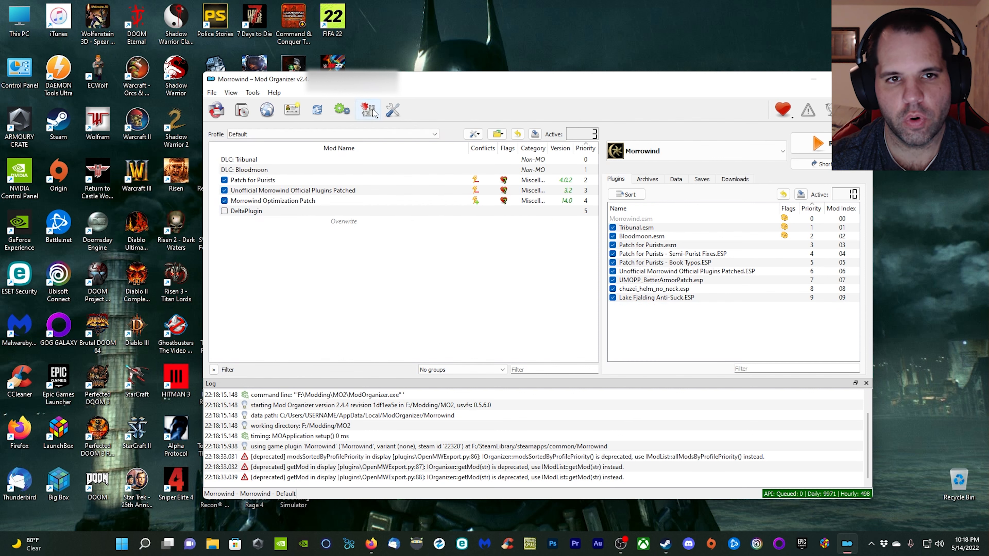
{"action": "left_click", "coordinate": [224, 211]}
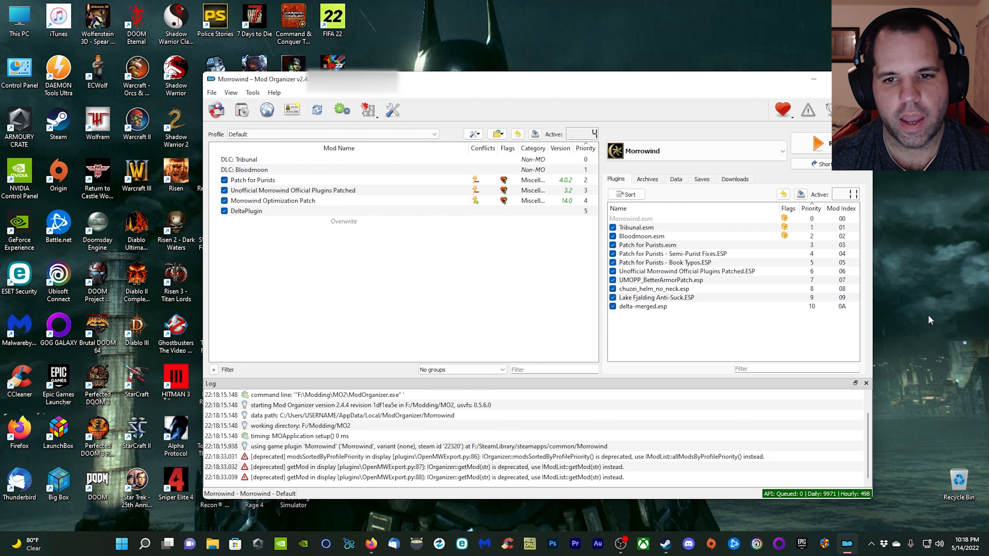
{"action": "left_click", "coordinate": [224, 210]}
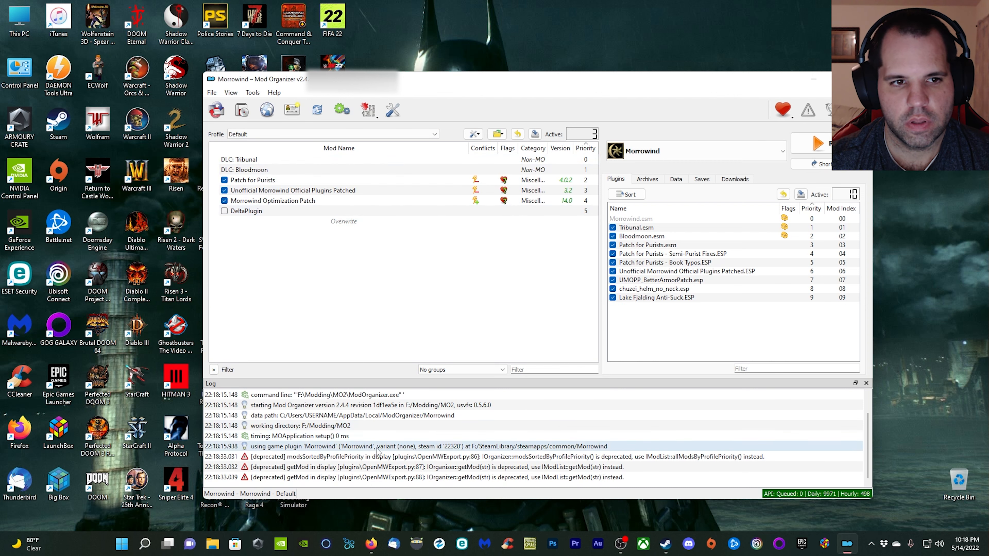
{"action": "left_click", "coordinate": [375, 115]}
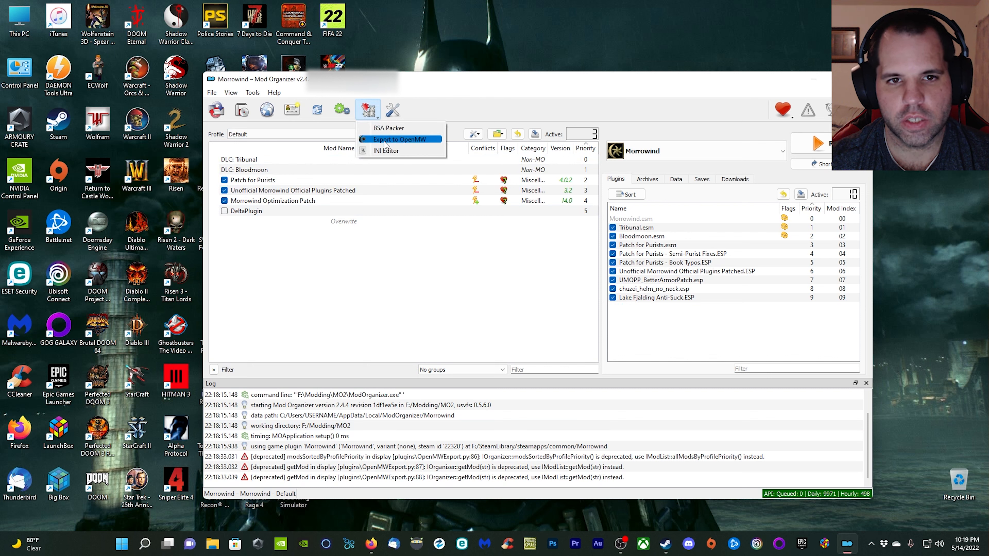
{"action": "left_click", "coordinate": [350, 322]}
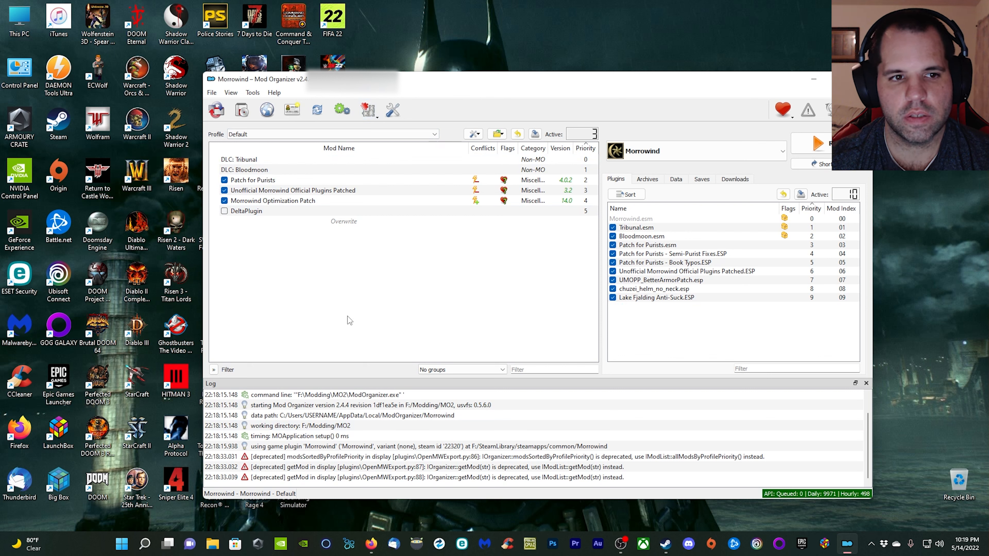
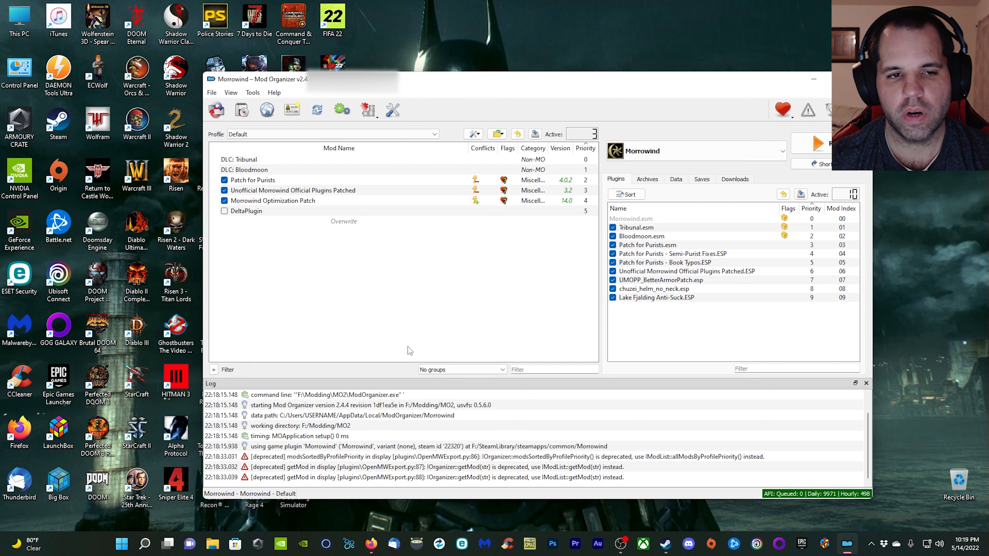
Re-enable the DeltaPlugin mod in the mod list and close Mod Organizer.
{"action": "left_click", "coordinate": [225, 211]}
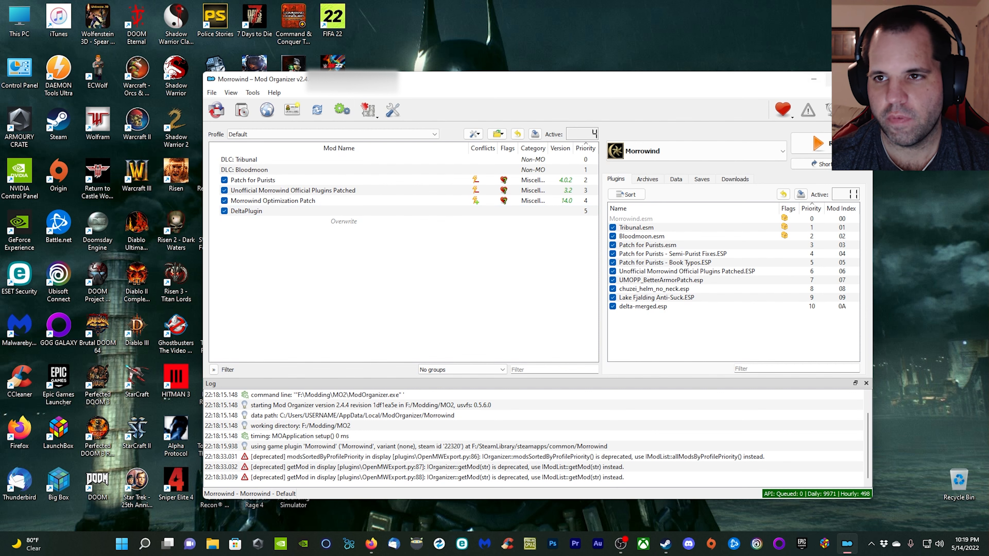
{"action": "left_click", "coordinate": [862, 79]}
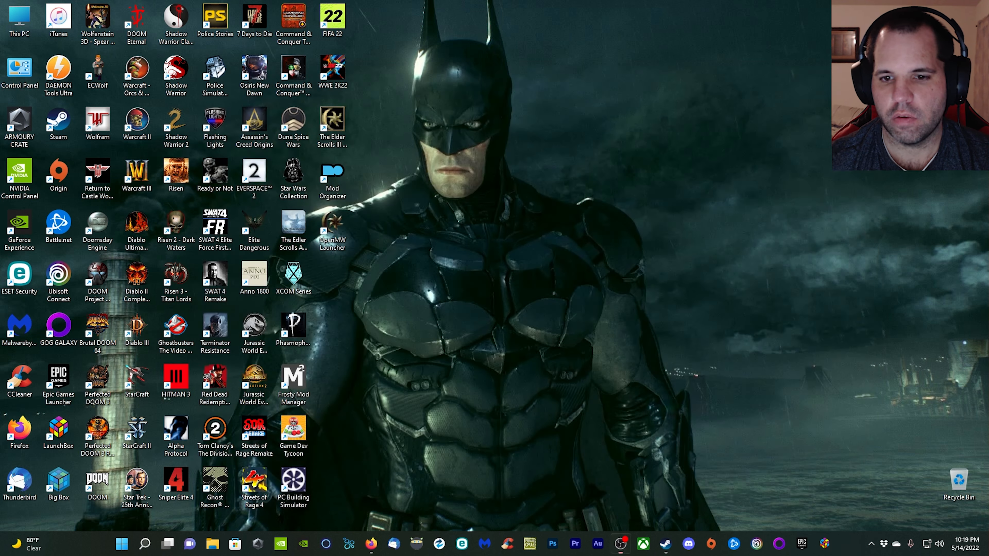
Switch to the OpenMW Launcher, check the data files for the enabled delta-merged.esp, and start the game.
{"action": "double_click", "coordinate": [332, 229]}
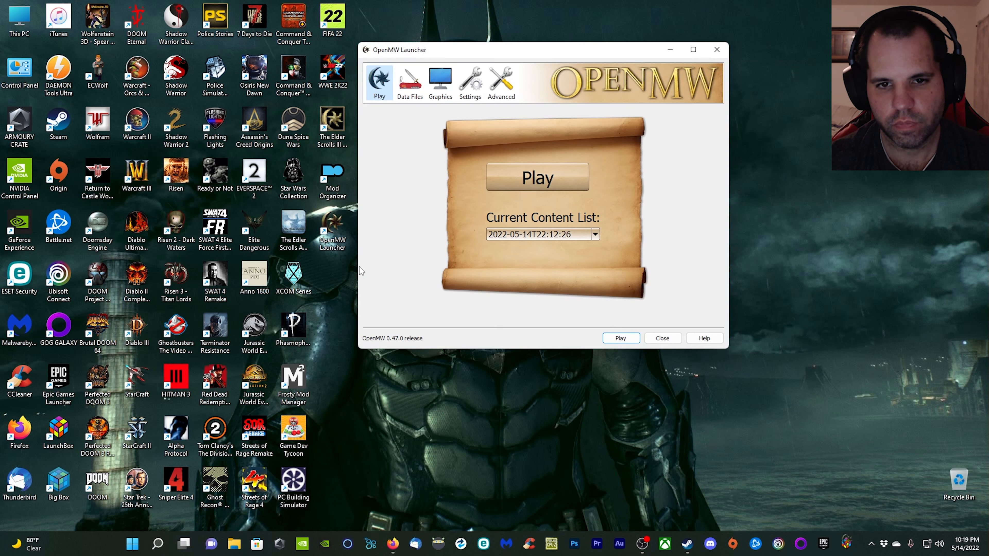
{"action": "left_click", "coordinate": [415, 86]}
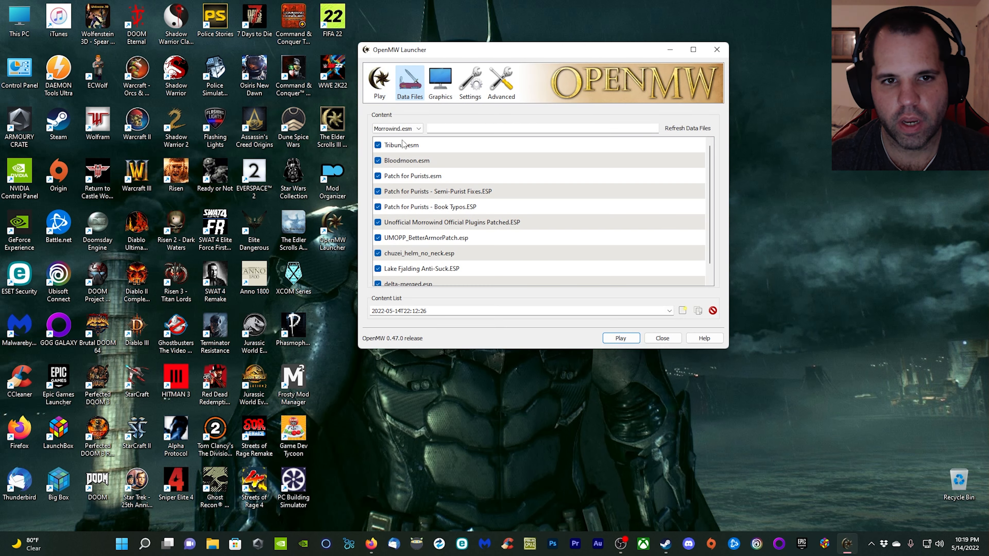
{"action": "scroll", "coordinate": [505, 169], "scroll_direction": "down", "scroll_amount": 1}
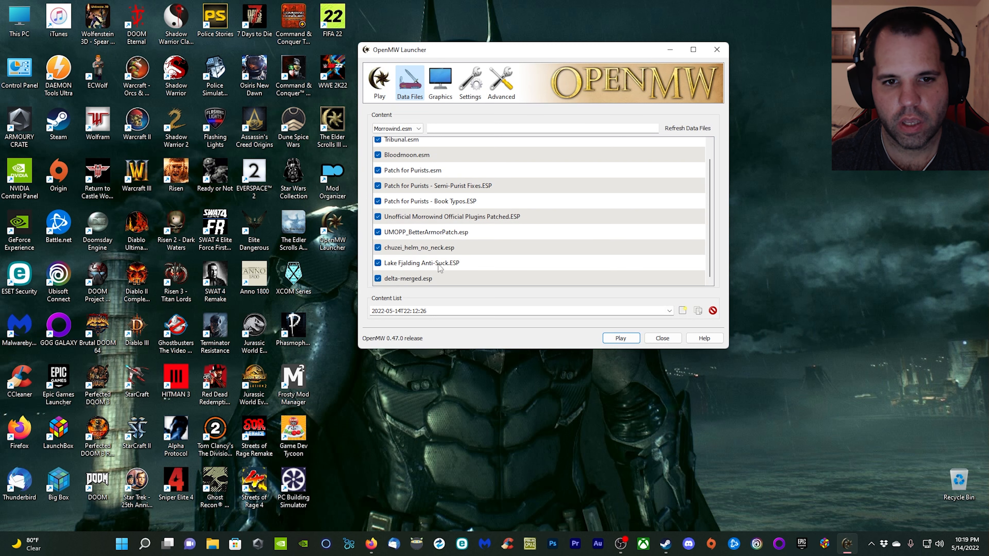
{"action": "scroll", "coordinate": [442, 268], "scroll_direction": "up", "scroll_amount": 1}
{"action": "scroll", "coordinate": [421, 226], "scroll_direction": "down", "scroll_amount": 1}
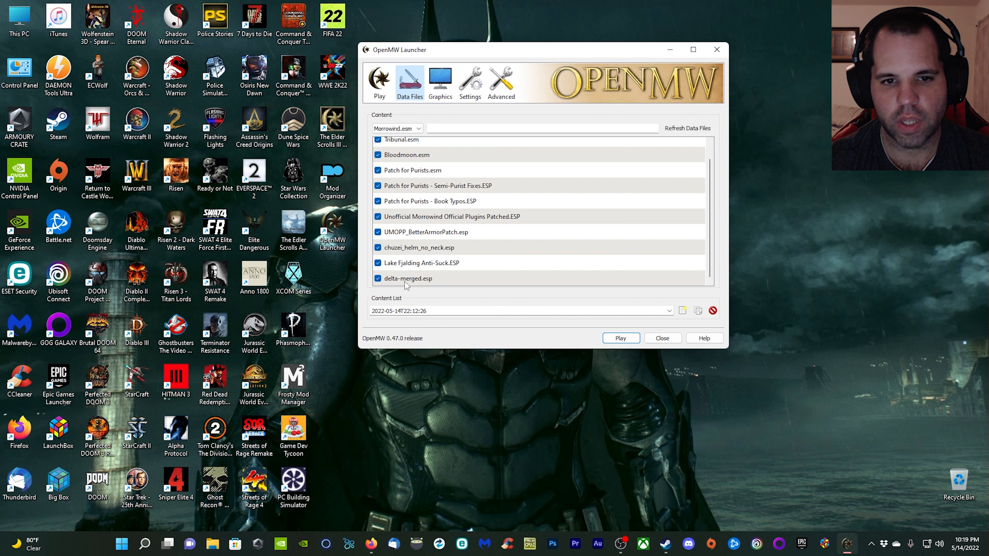
{"action": "mouse_move", "coordinate": [447, 284]}
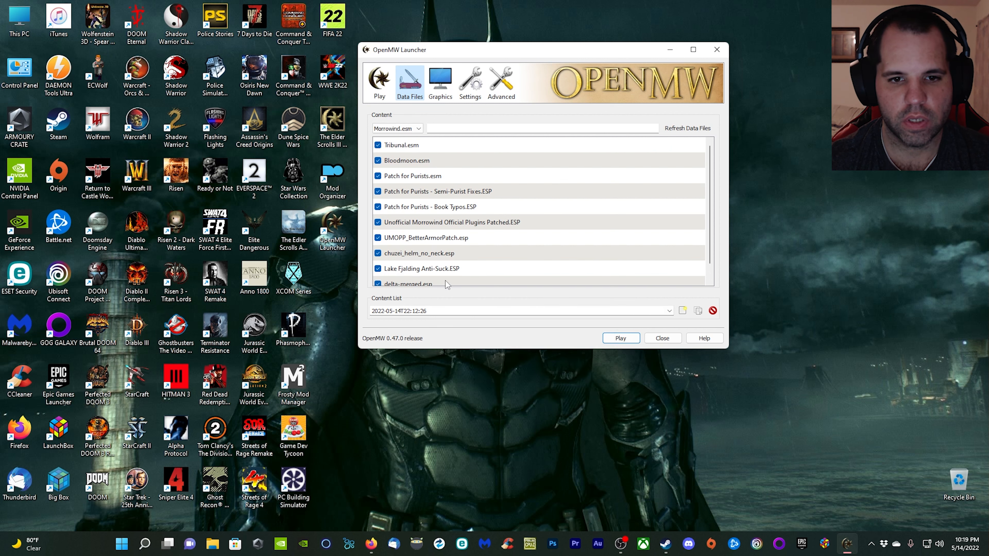
{"action": "left_click", "coordinate": [380, 83]}
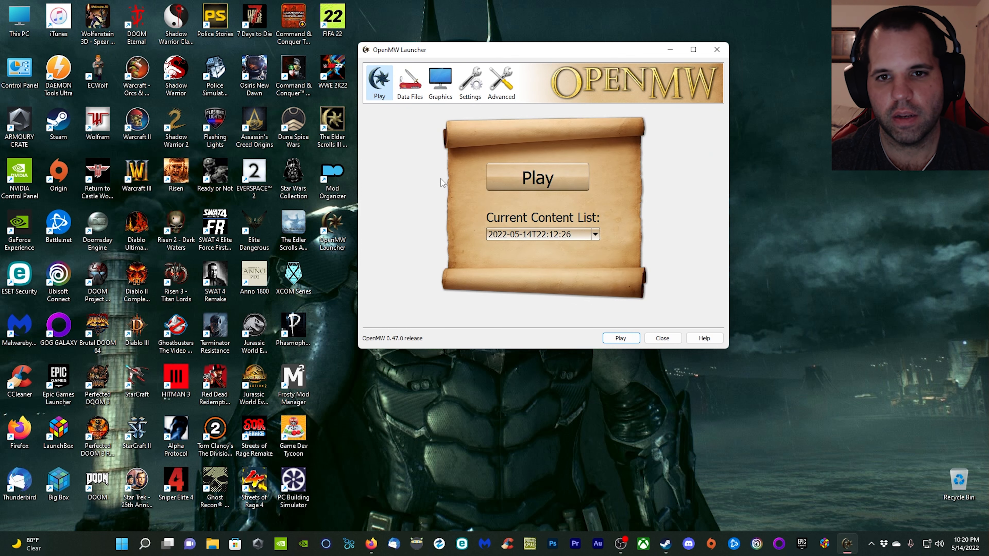
{"action": "left_click", "coordinate": [586, 182]}
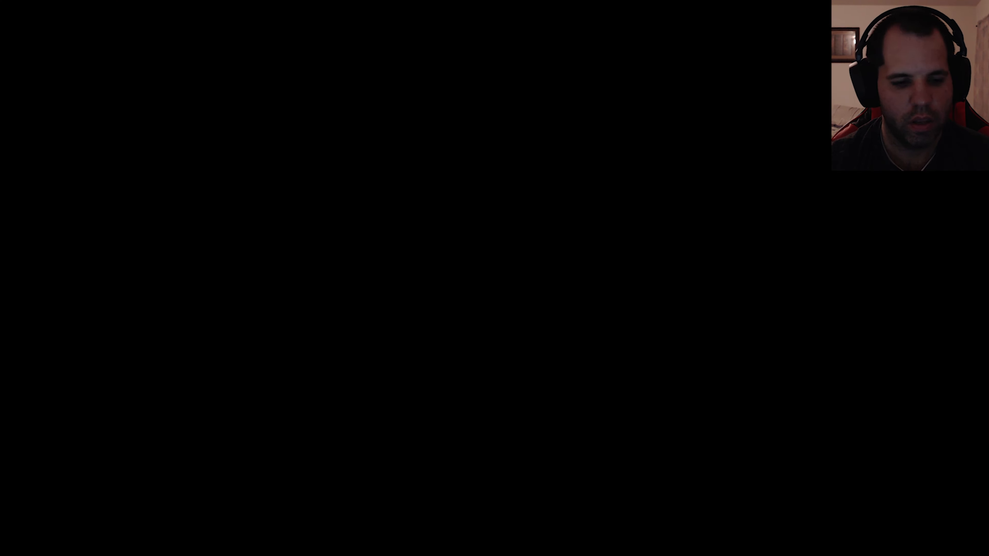